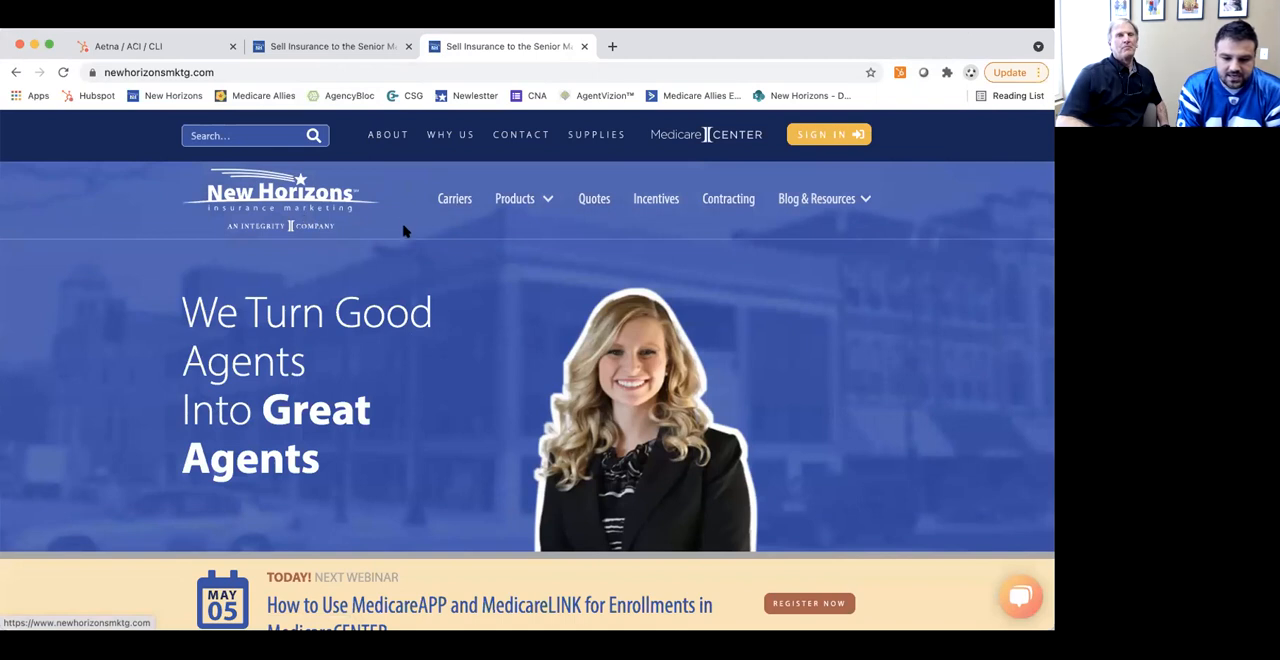
# Open the MedicareCENTER page of the New Horizons site and follow its link to log in to MedicareCENTER
pyautogui.scroll(-2, 430, 375)
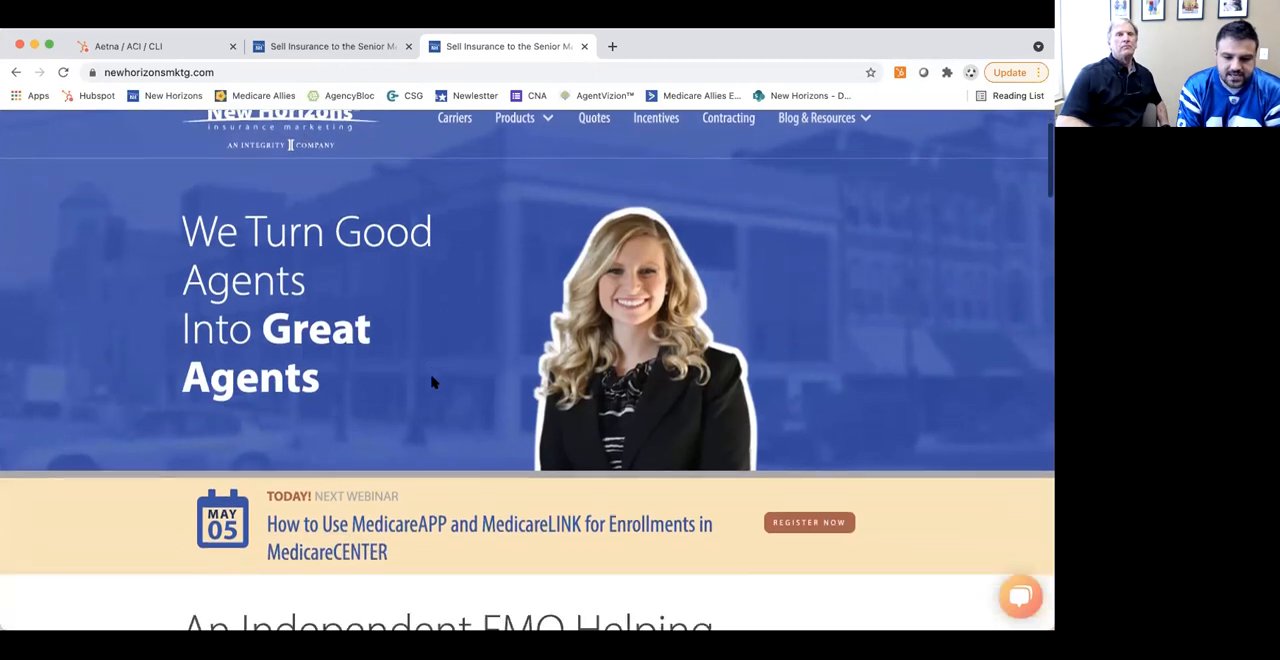
pyautogui.scroll(2, 431, 380)
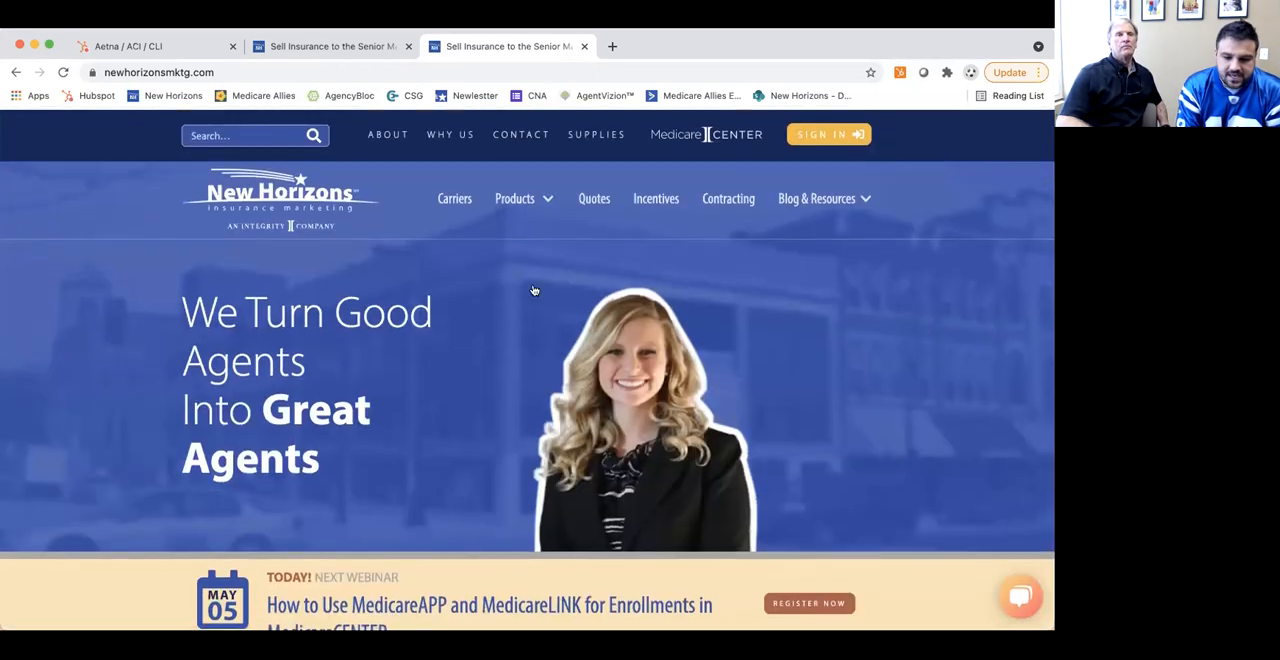
pyautogui.click(757, 141)
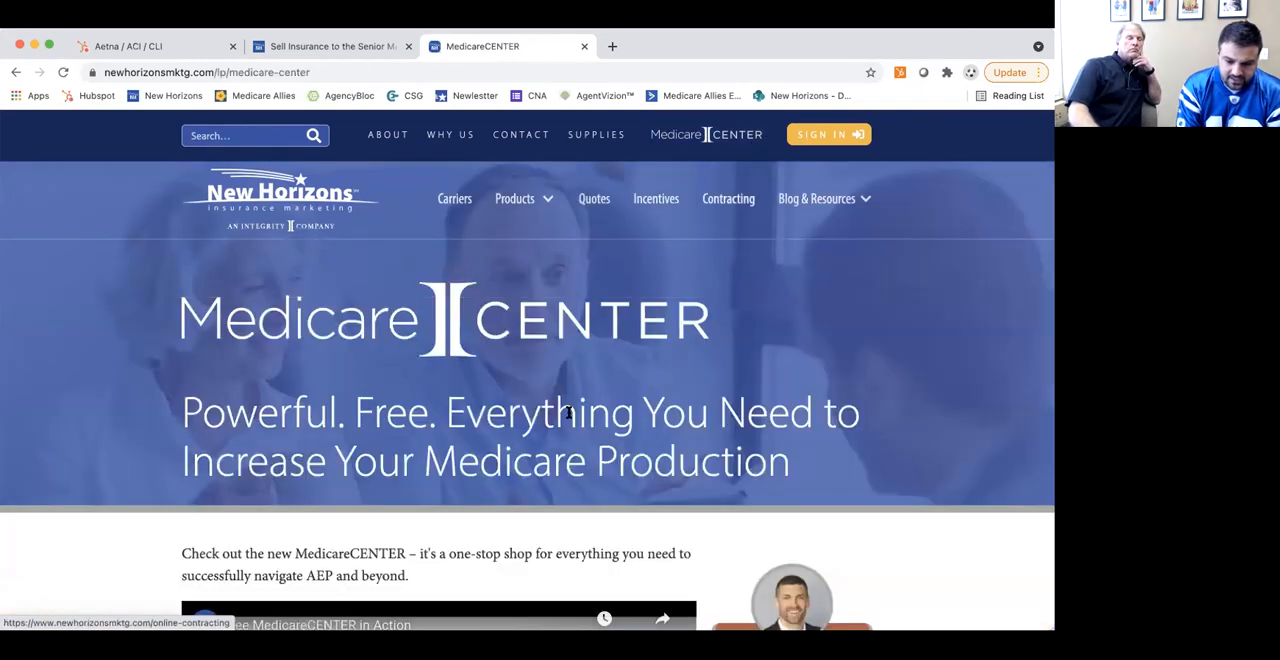
pyautogui.scroll(-2, 568, 412)
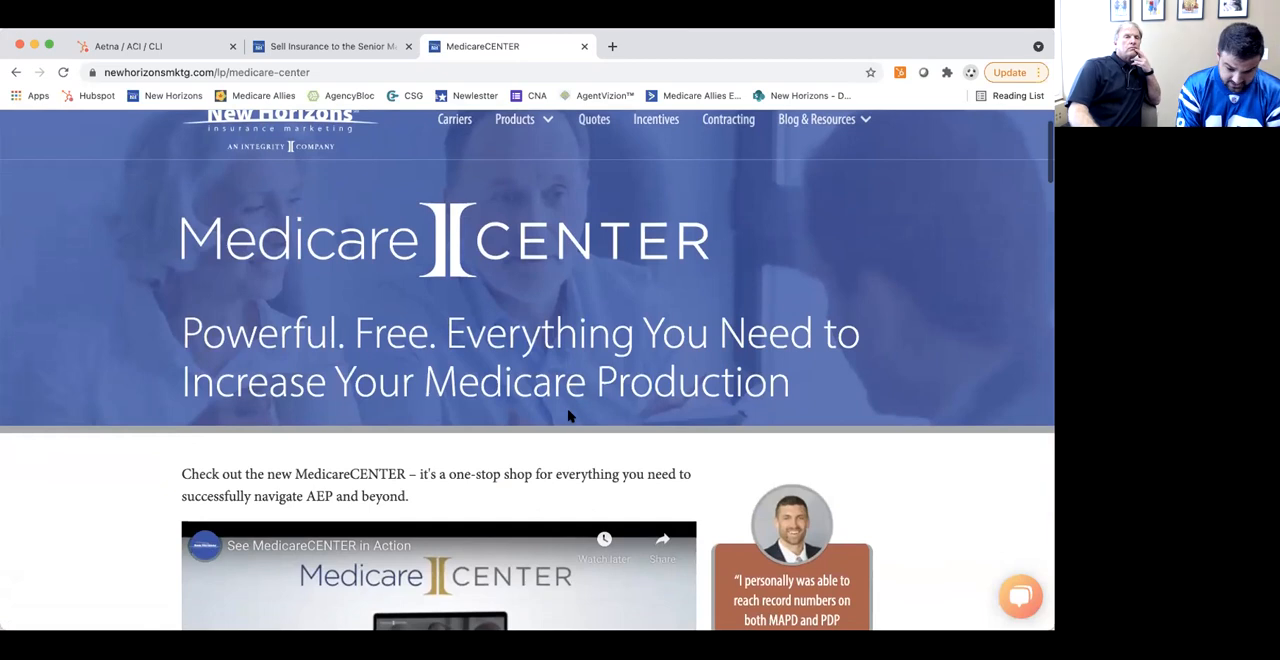
pyautogui.scroll(-5, 568, 415)
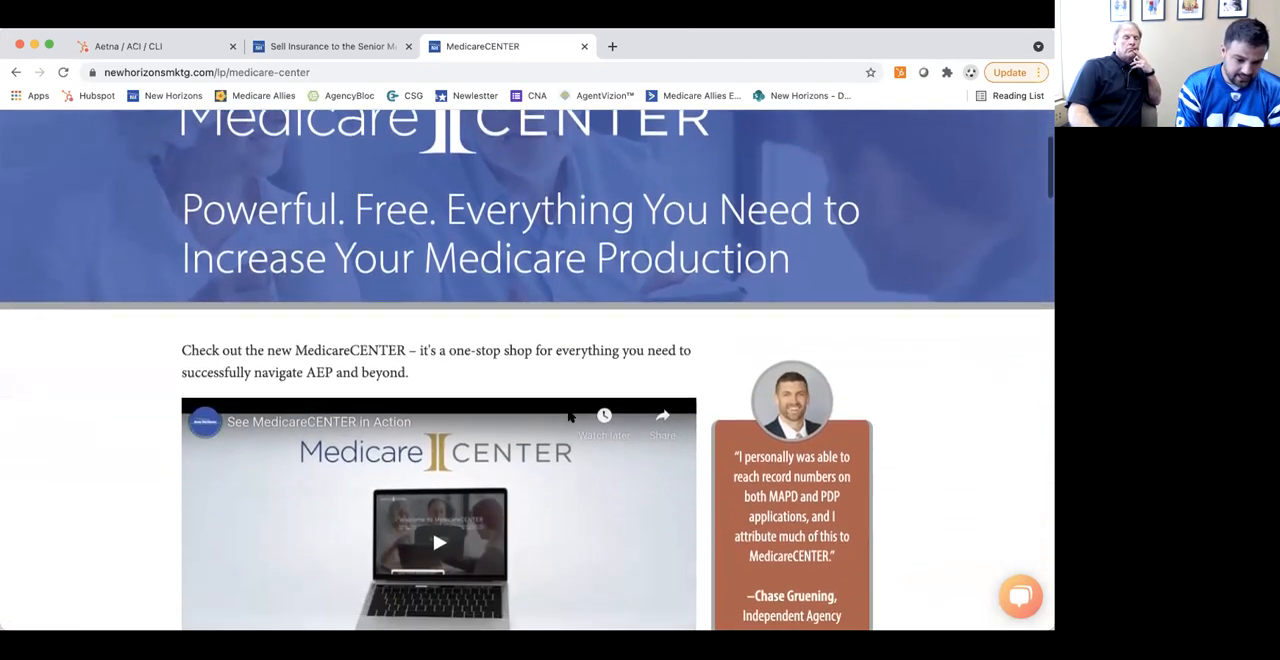
pyautogui.scroll(-6, 568, 416)
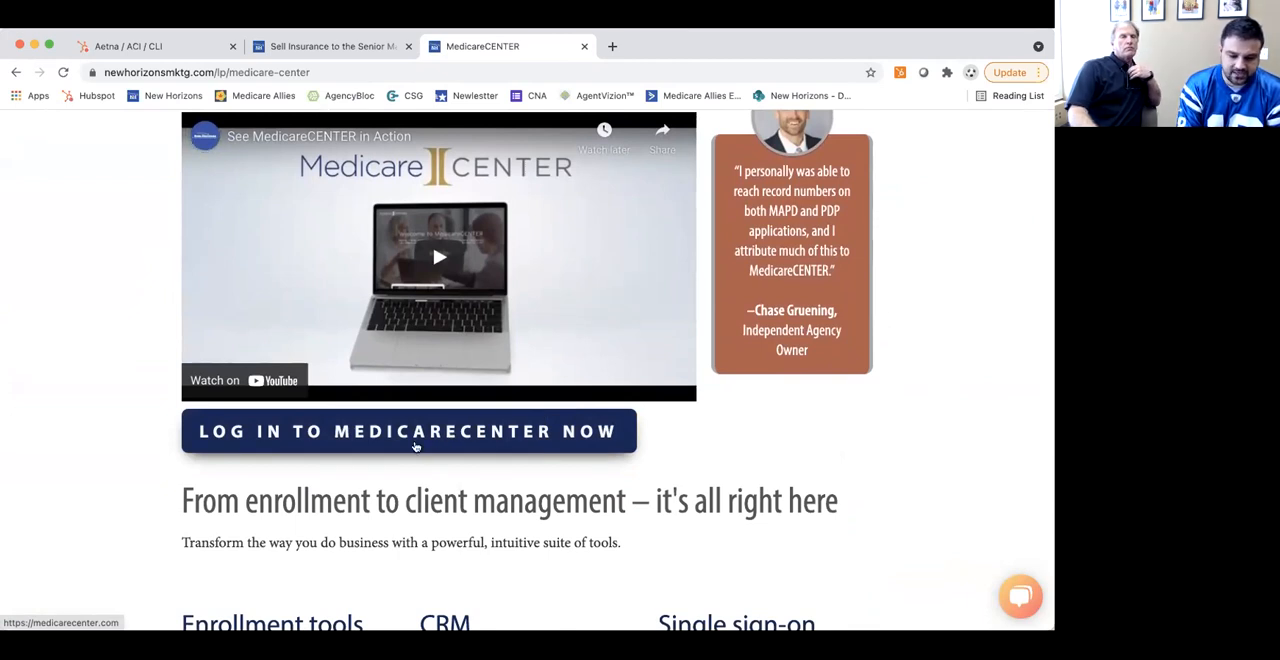
pyautogui.click(416, 446)
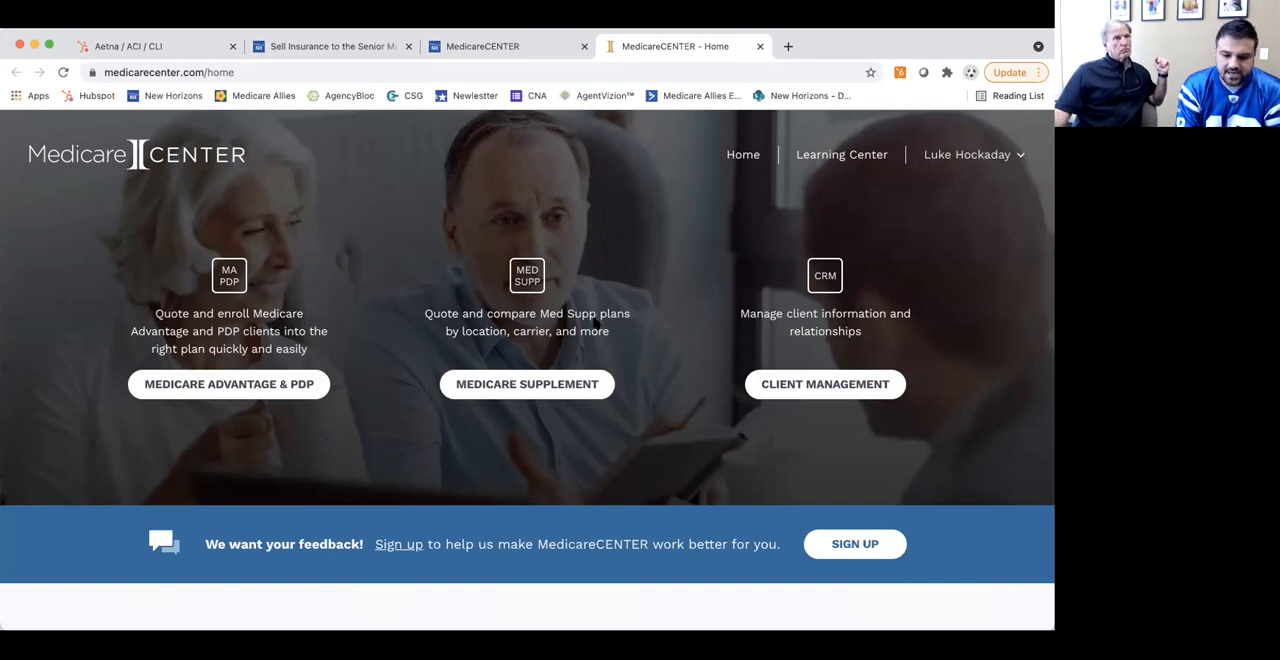
# Launch the MedicareAPP enrollment tool for Medicare Advantage & PDP
pyautogui.click(263, 398)
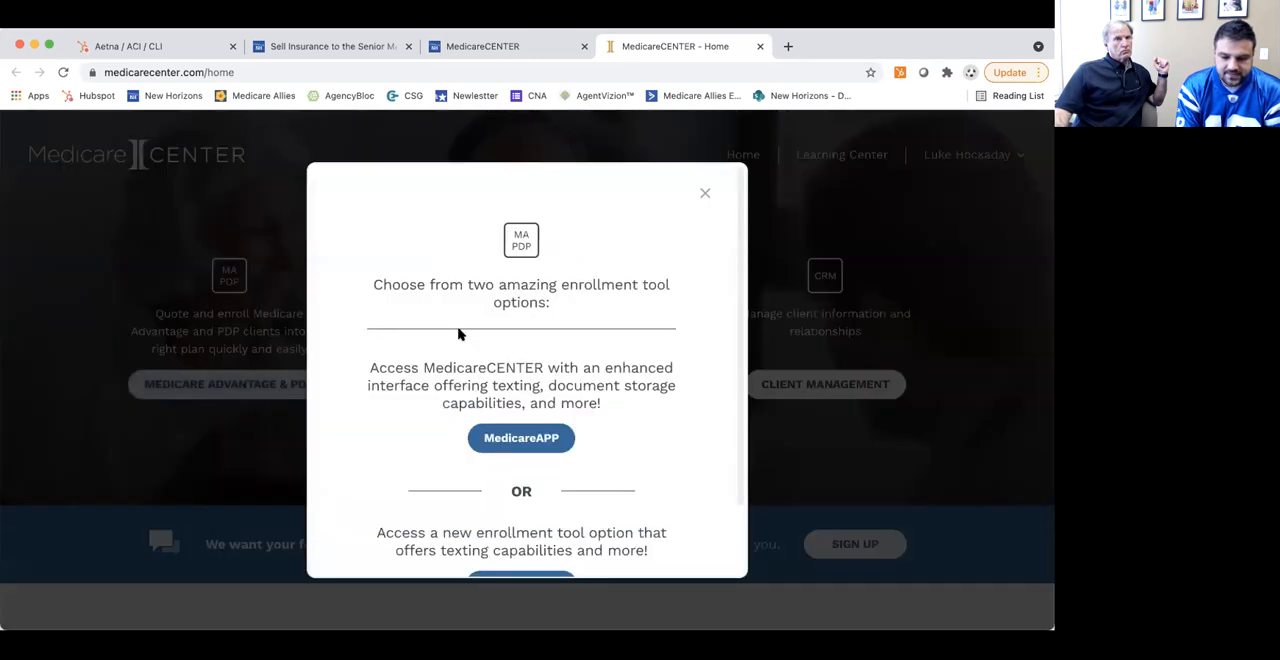
pyautogui.scroll(-2, 458, 334)
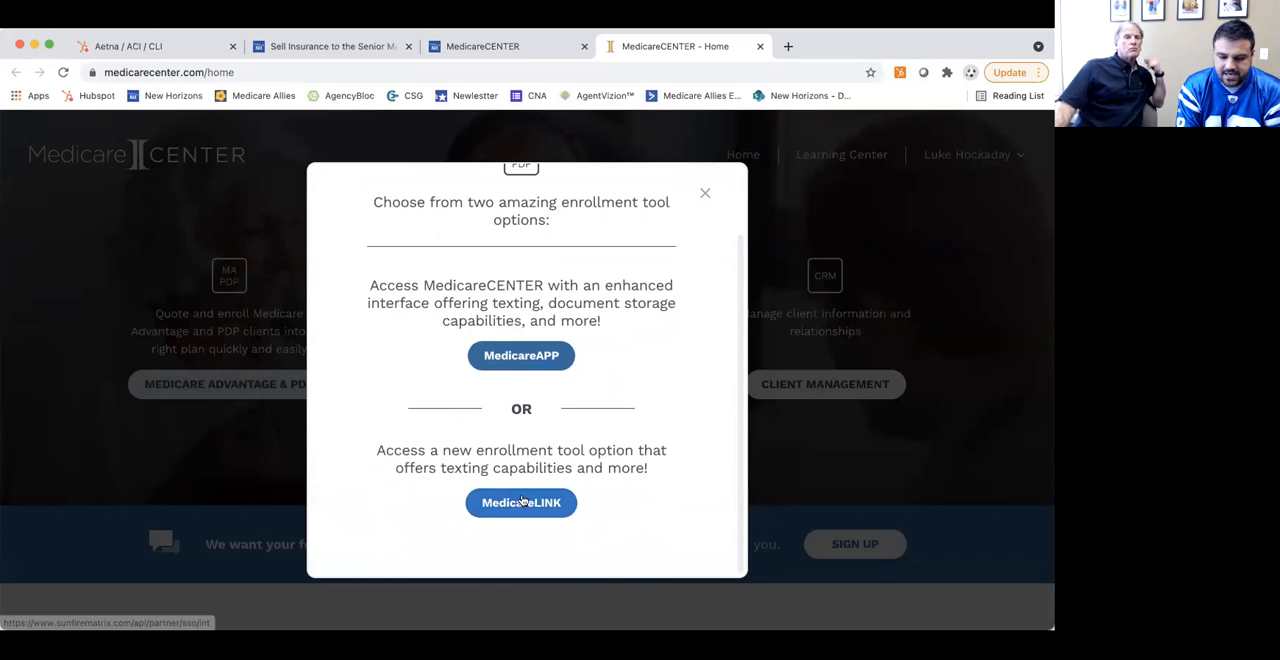
pyautogui.click(521, 358)
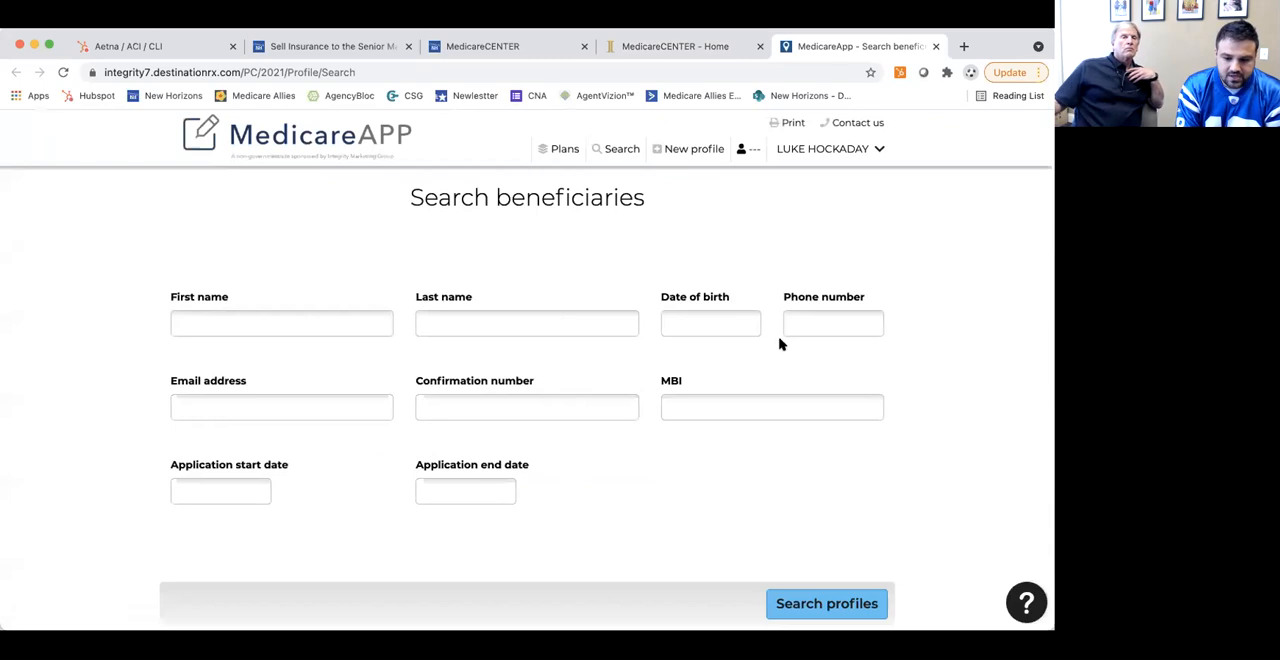
# Examine the beneficiary search form and the fields available for finding an existing profile
pyautogui.scroll(-3, 611, 386)
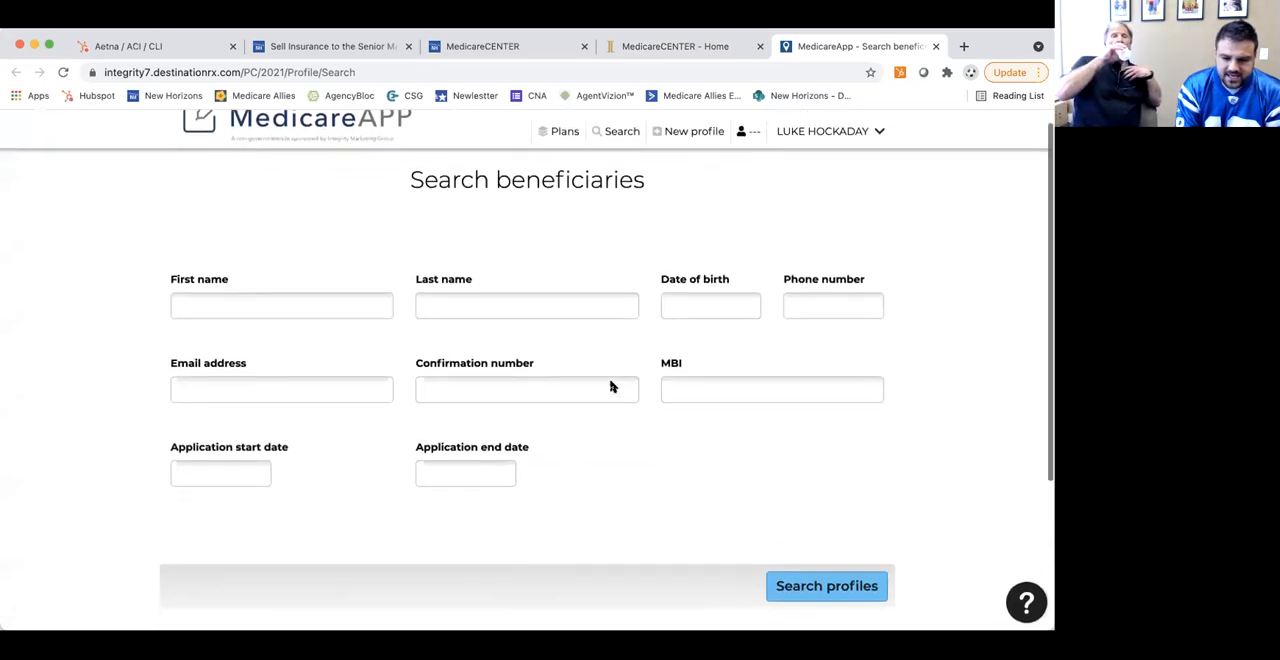
pyautogui.scroll(2, 611, 386)
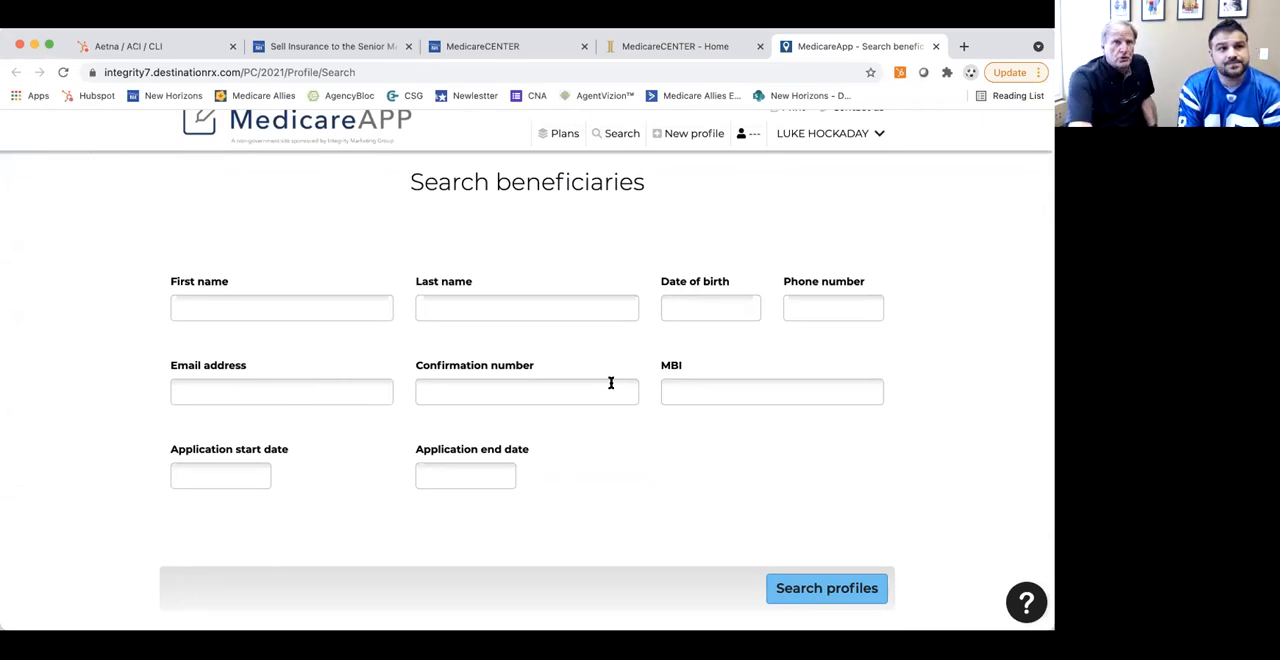
pyautogui.scroll(1, 521, 508)
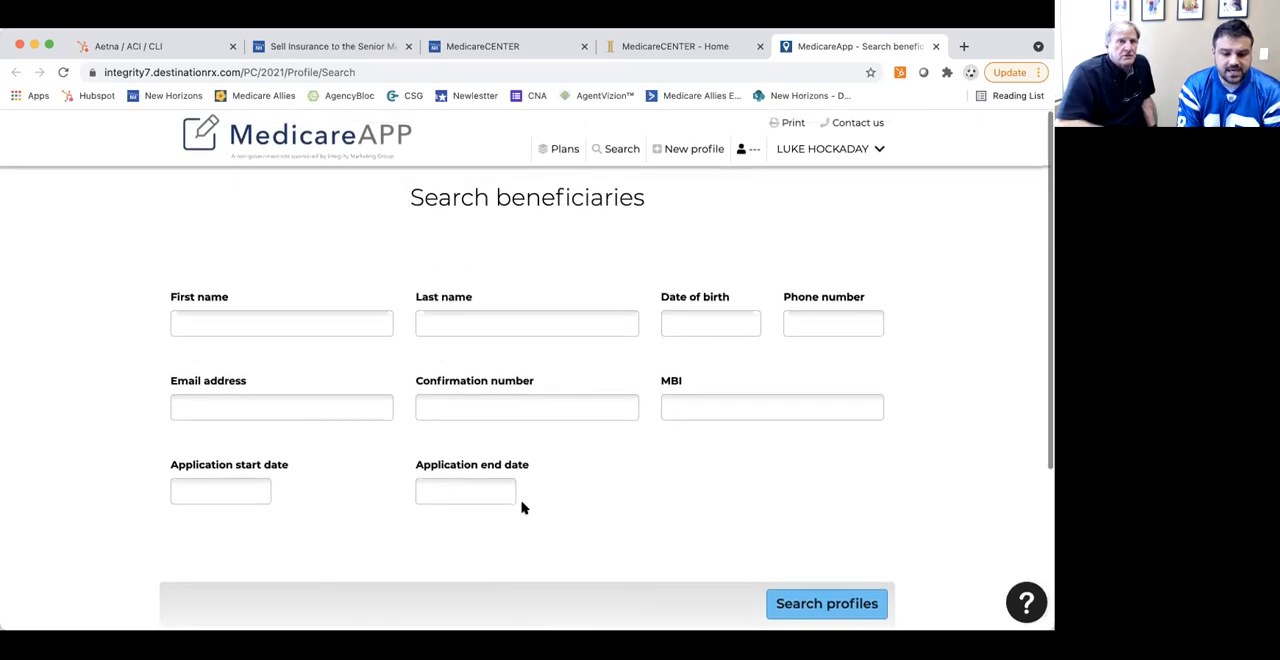
pyautogui.scroll(-1, 520, 508)
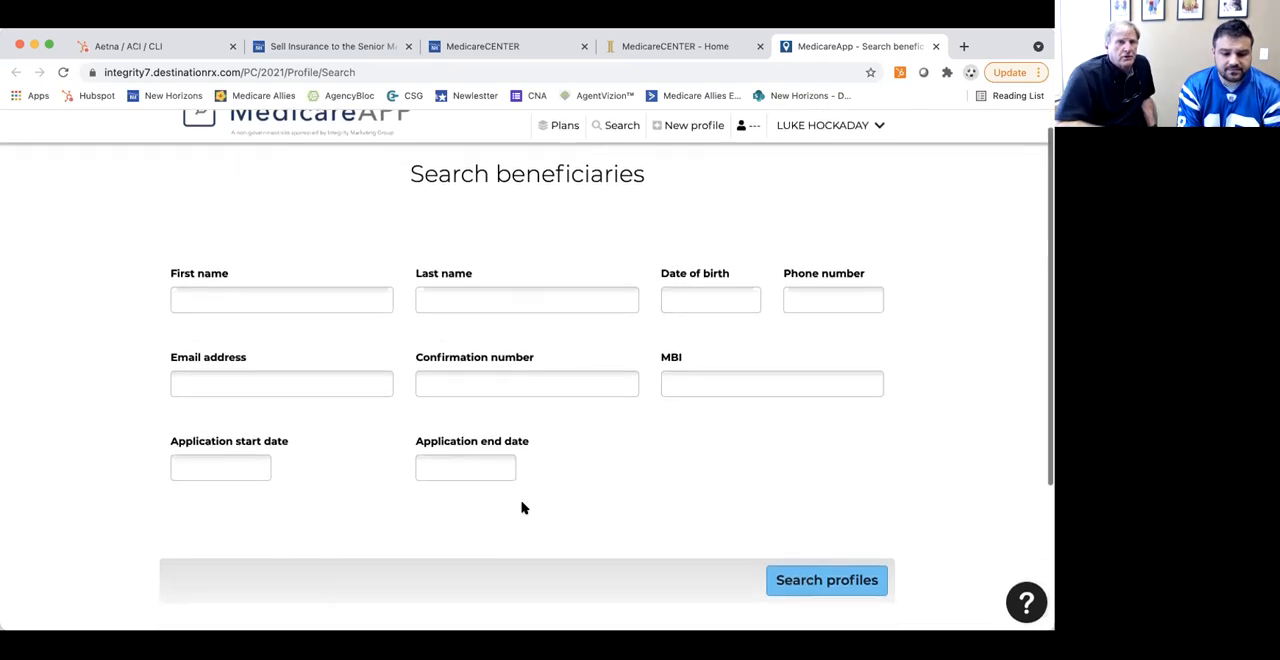
pyautogui.click(466, 298)
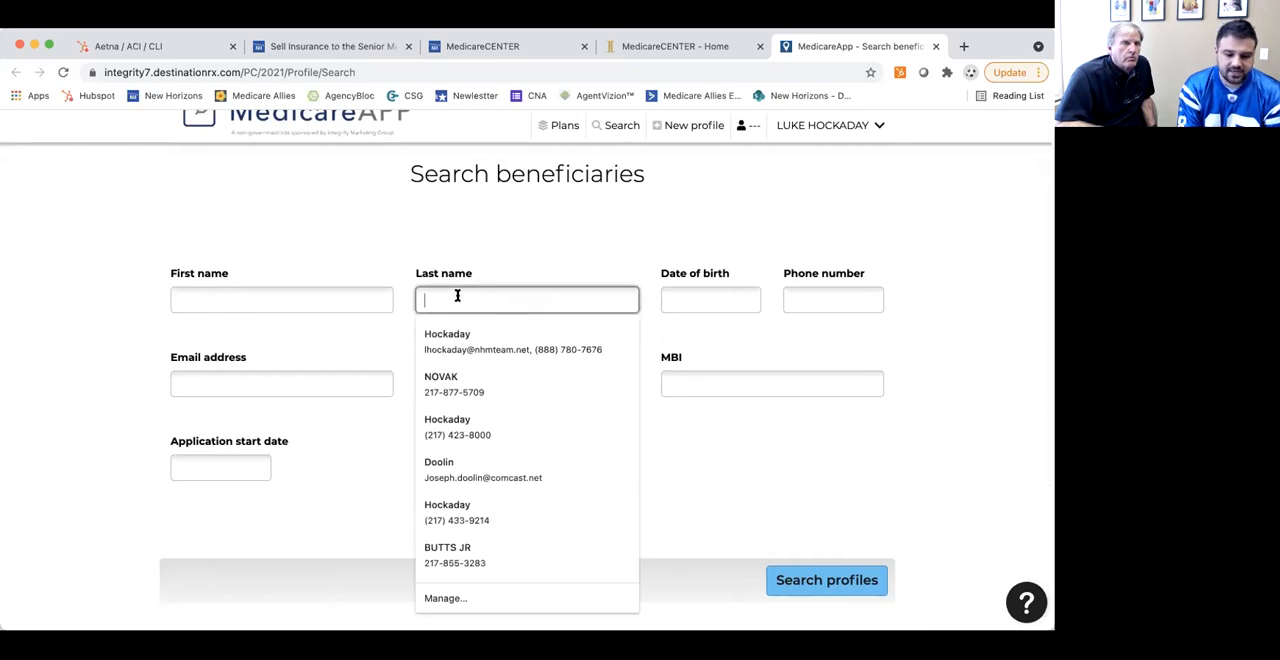
pyautogui.click(410, 275)
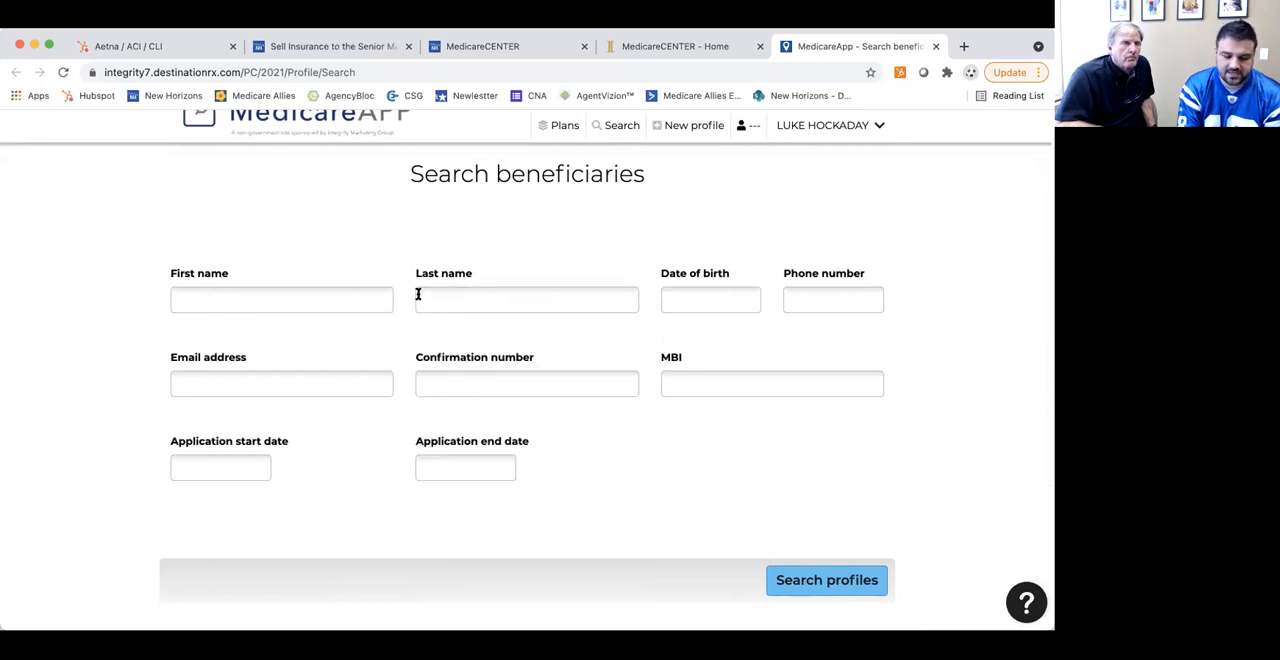
pyautogui.scroll(1, 418, 294)
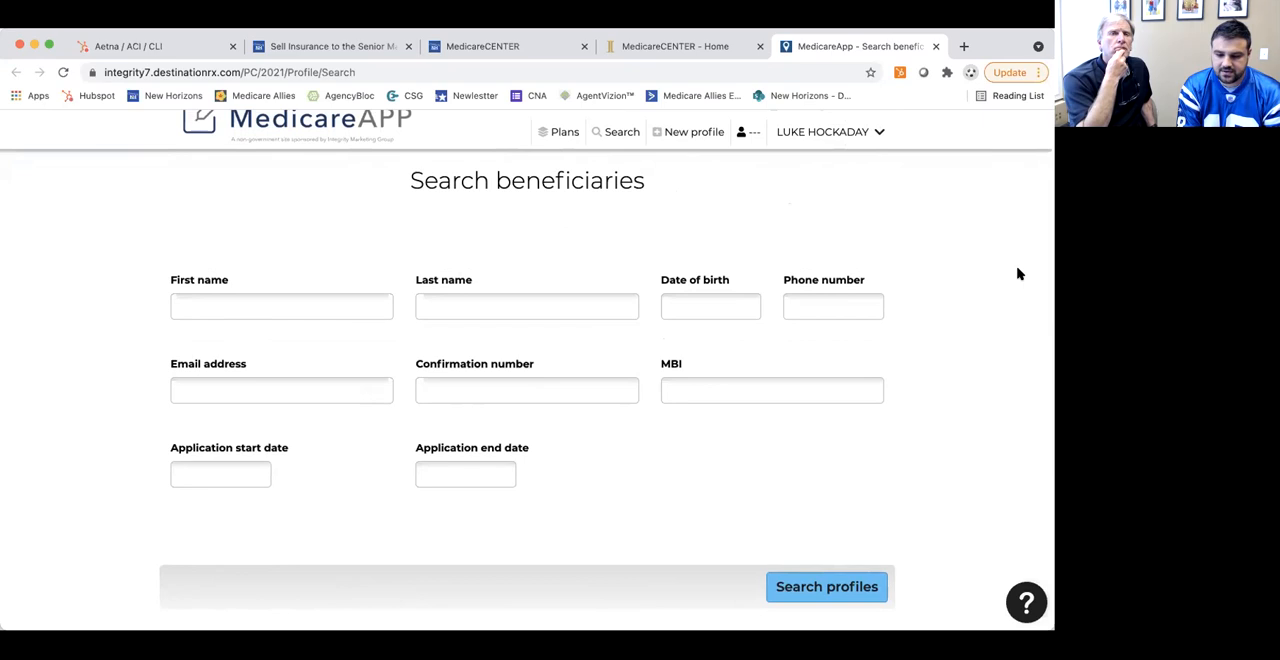
# Start a new beneficiary profile and enter the test client's first and last name
pyautogui.click(688, 136)
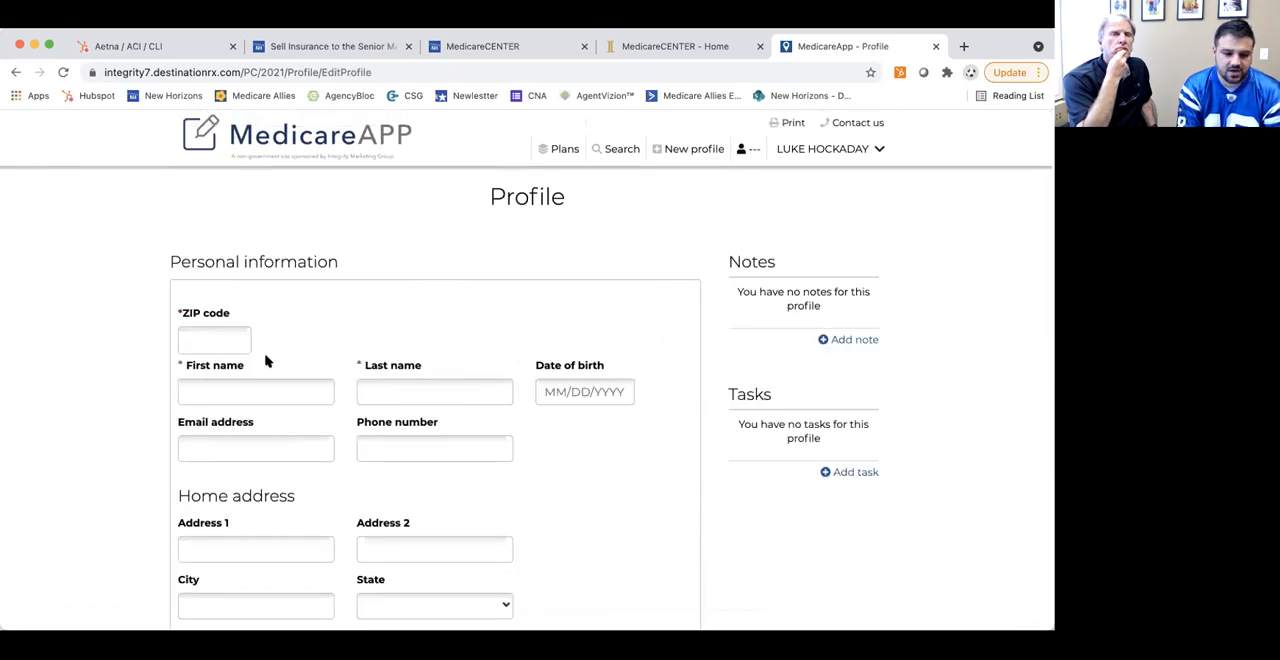
pyautogui.click(196, 342)
pyautogui.click(194, 400)
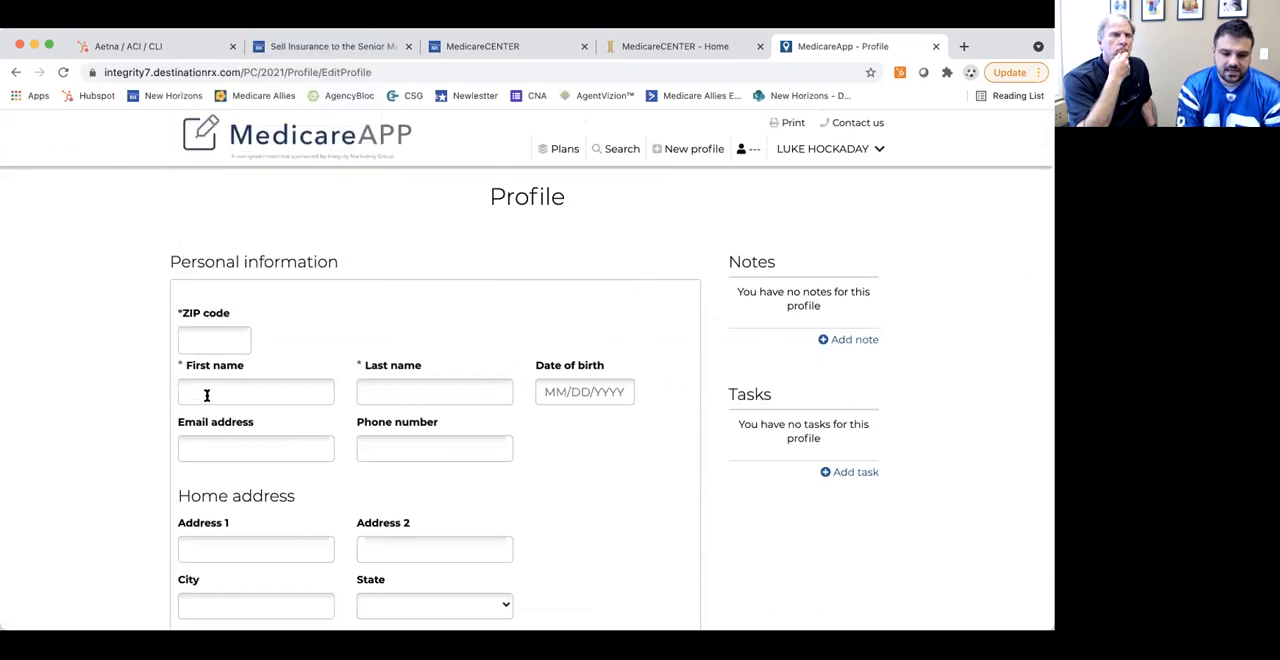
pyautogui.click(206, 395)
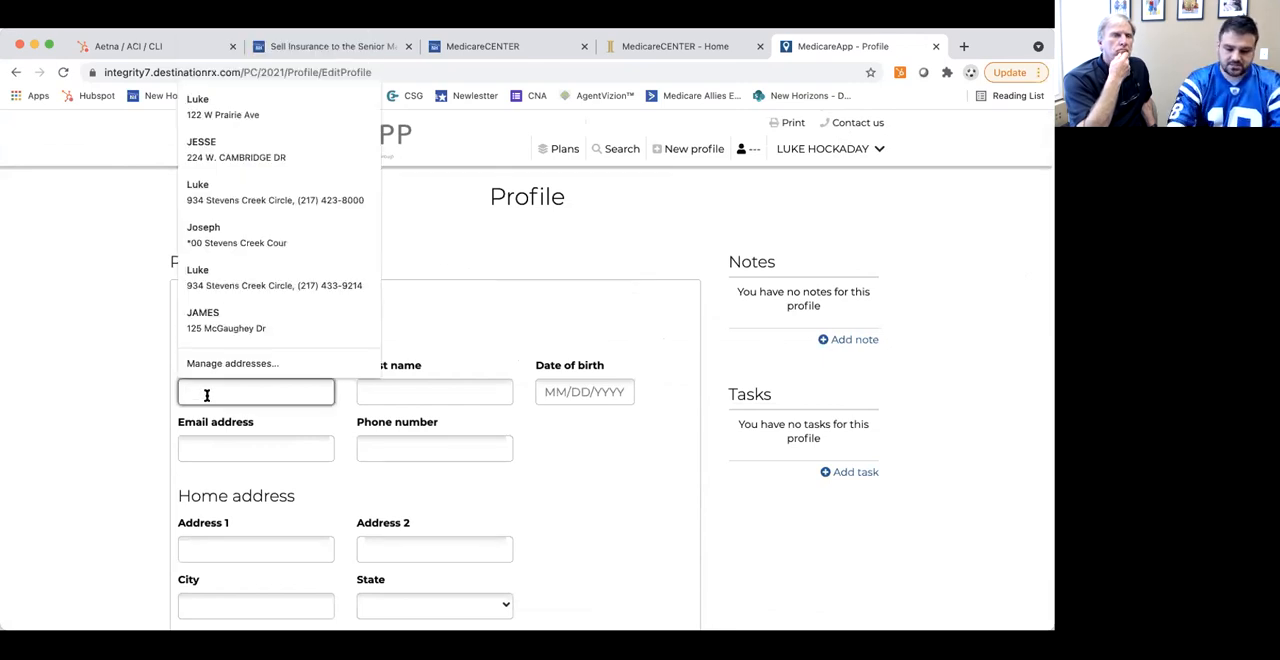
pyautogui.write('Joe')
pyautogui.press('Tab')
pyautogui.write('Test')
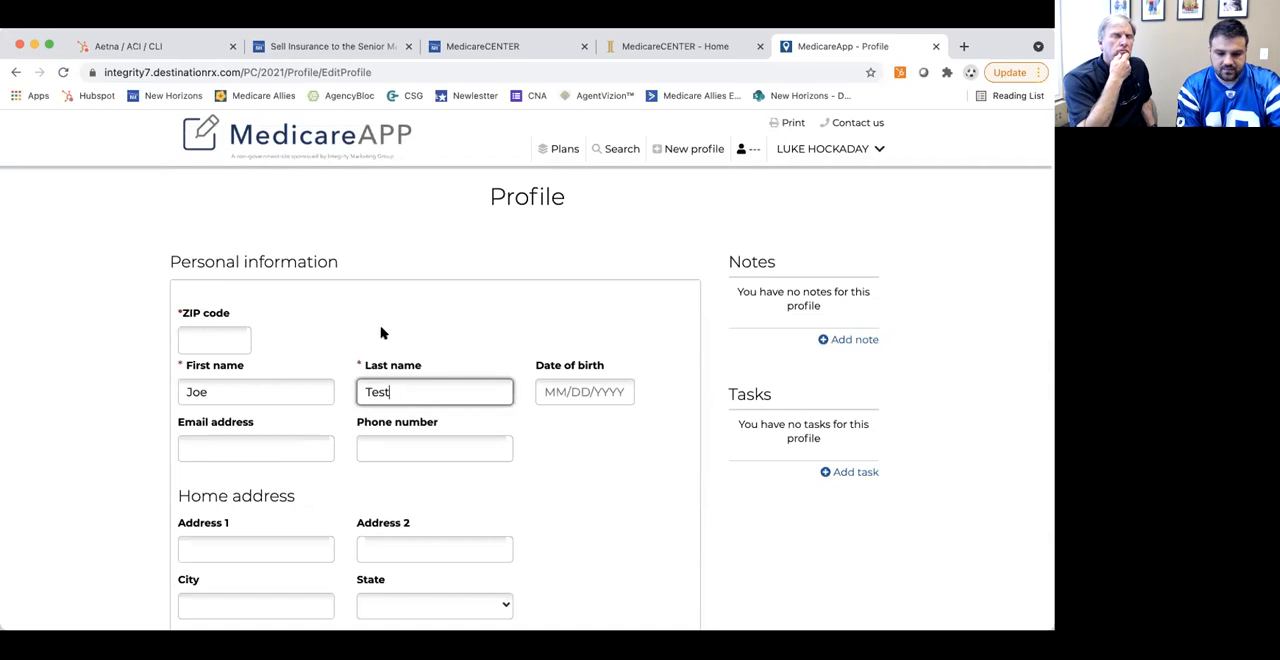
# Set the new profile's ZIP code to 62526
pyautogui.click(184, 335)
pyautogui.write('625')
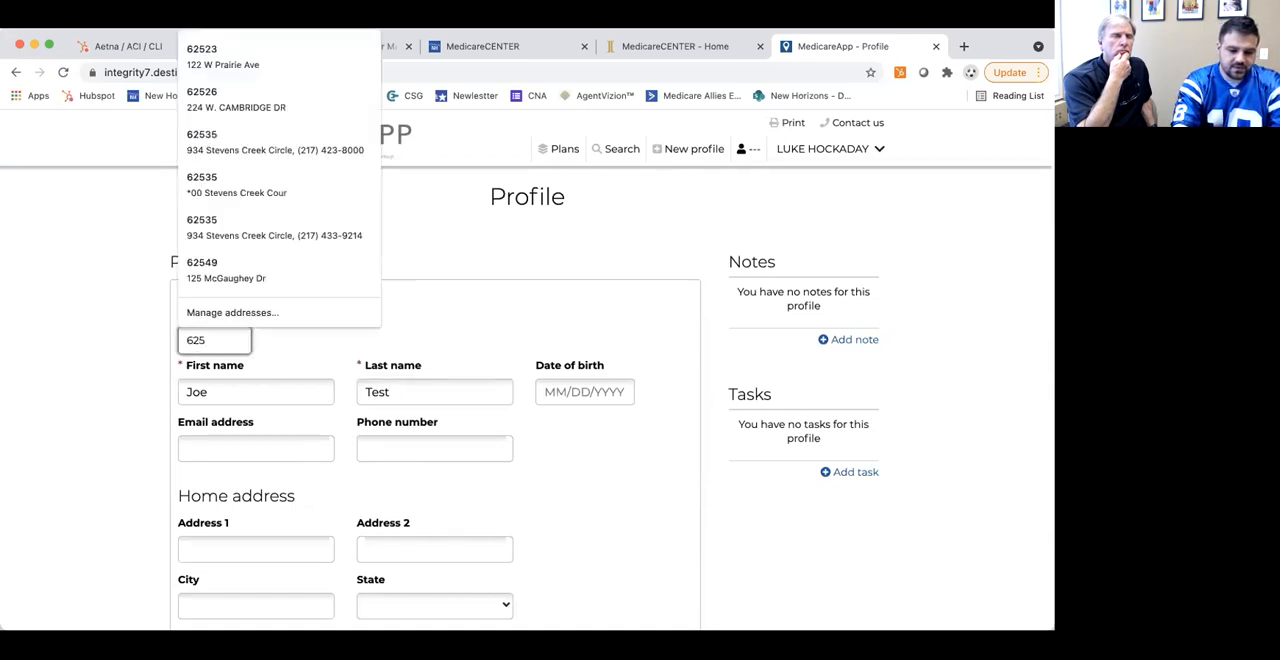
pyautogui.write('26')
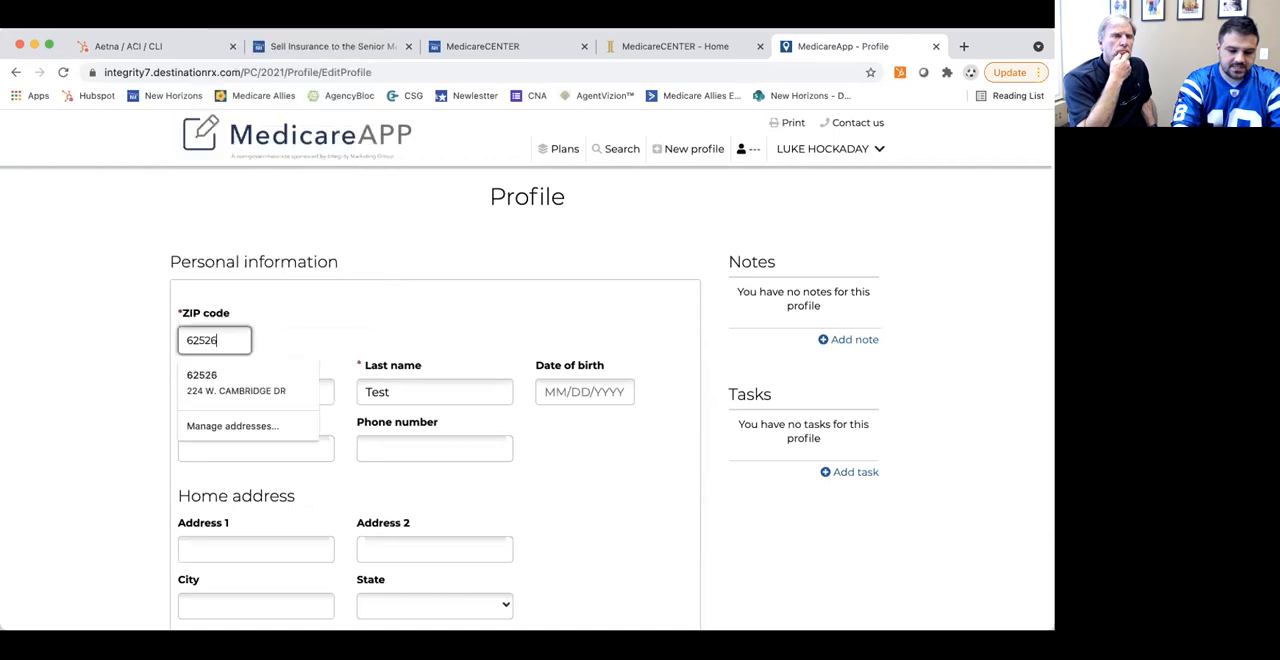
pyautogui.click(400, 313)
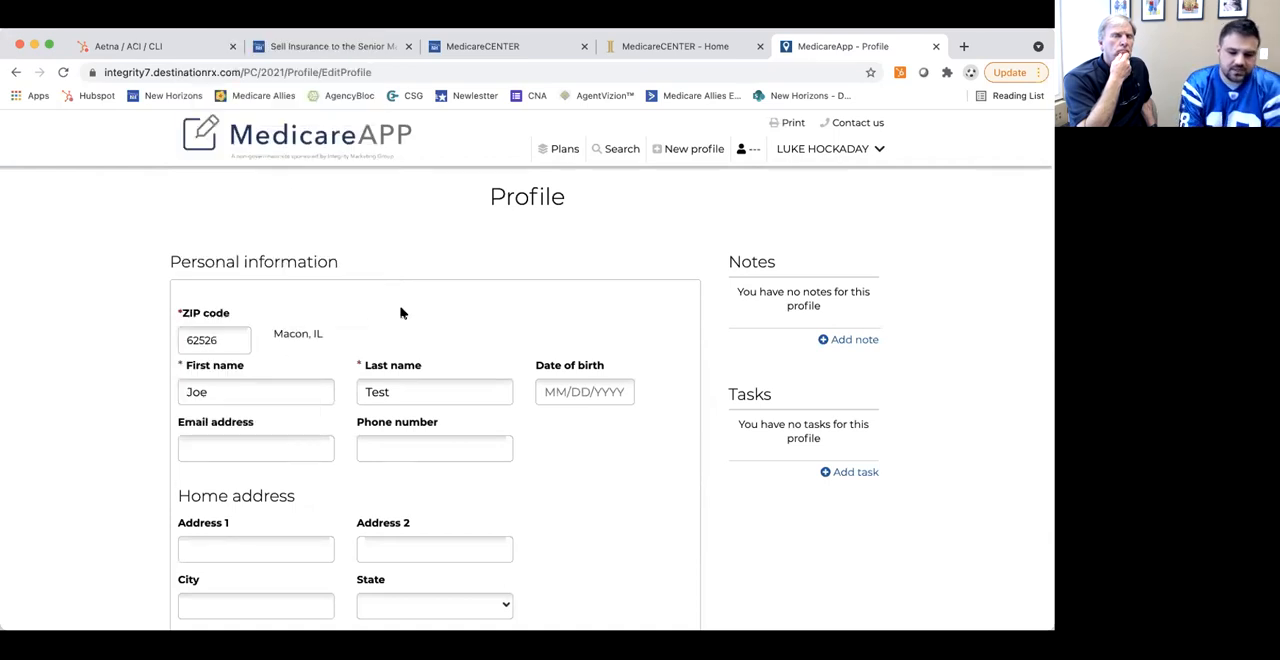
# Review the profile form's personal, home address, sales and additional information sections
pyautogui.scroll(-1, 399, 471)
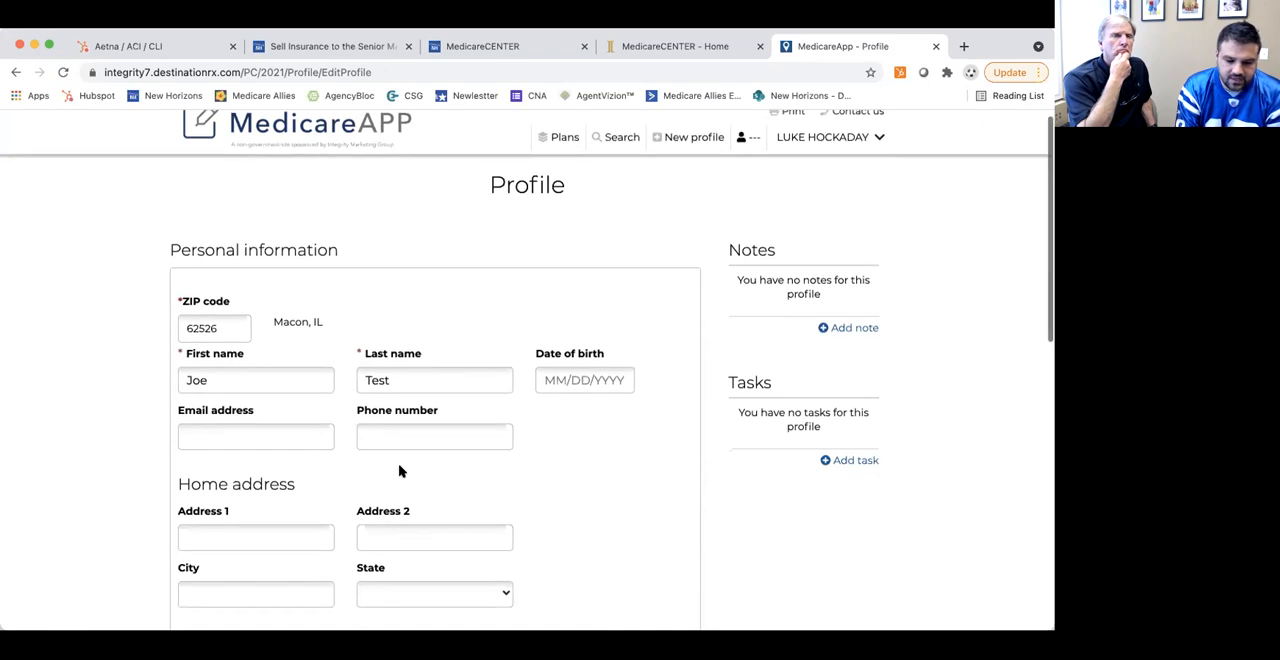
pyautogui.scroll(-4, 399, 471)
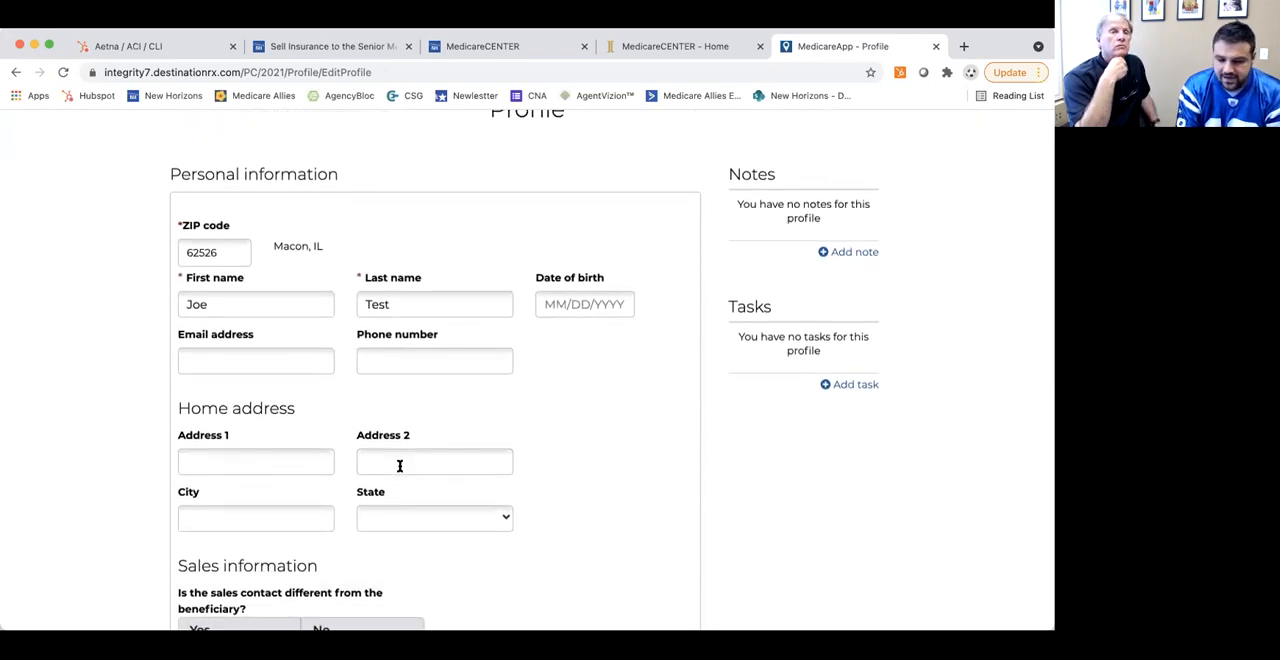
pyautogui.scroll(-9, 399, 466)
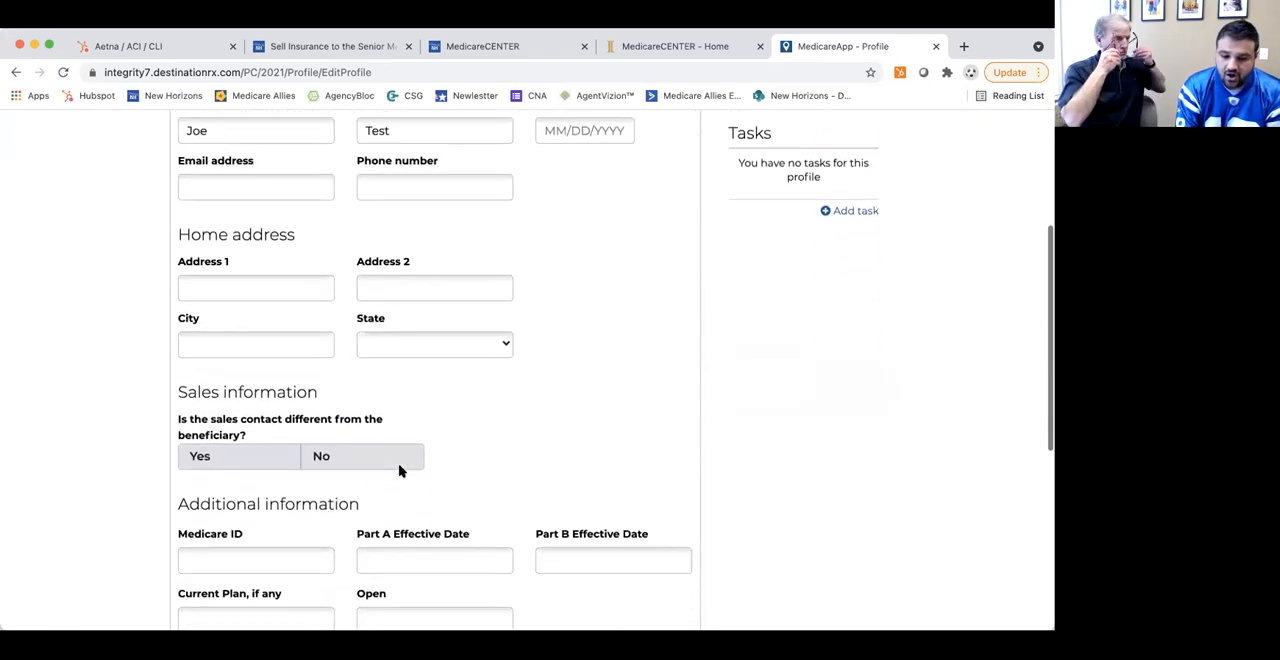
pyautogui.scroll(5, 399, 471)
pyautogui.scroll(4, 399, 471)
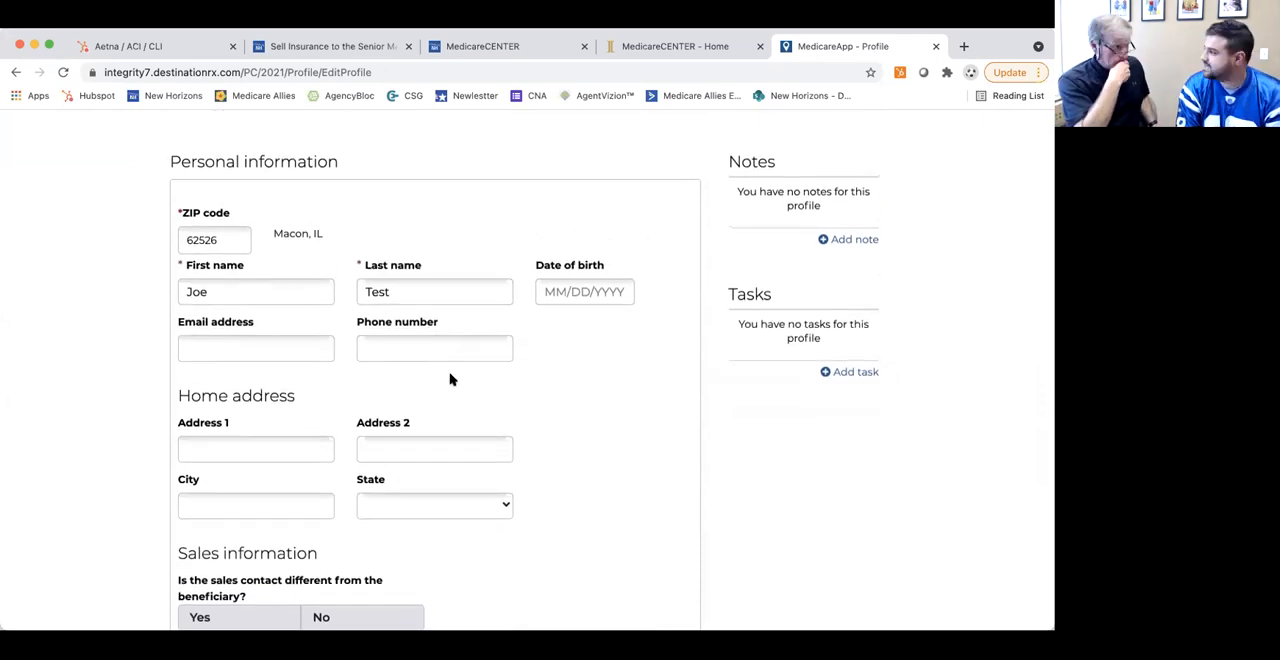
pyautogui.scroll(-1, 450, 379)
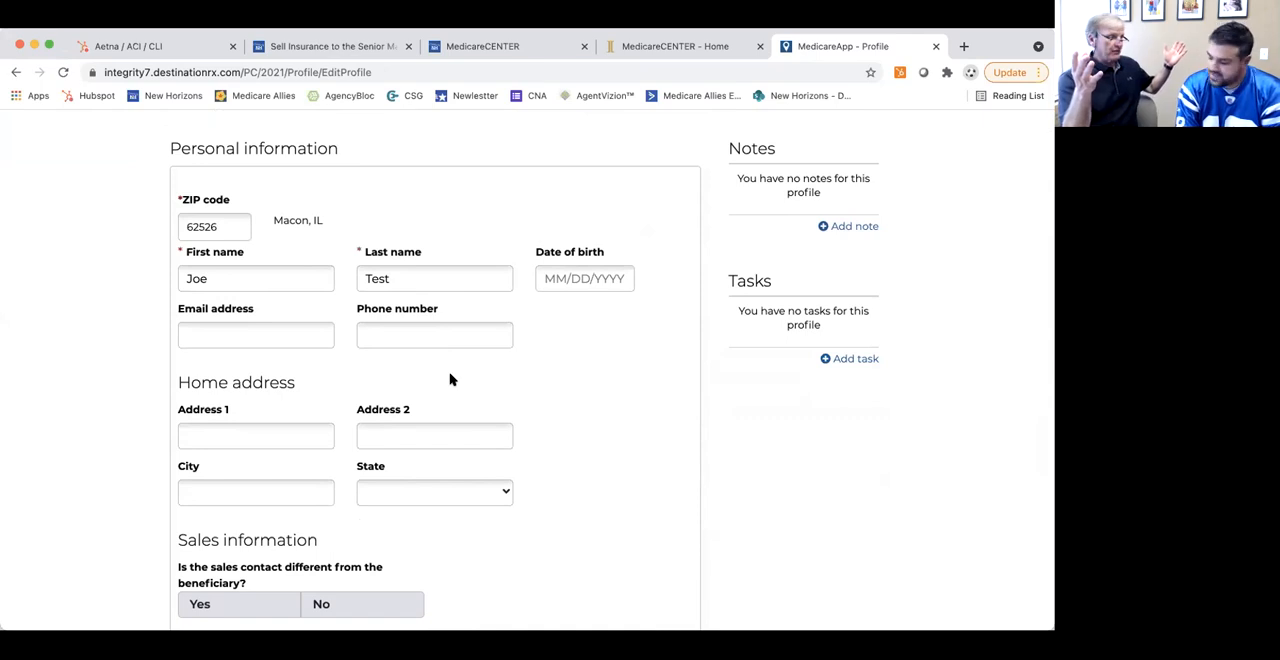
pyautogui.scroll(-2, 450, 378)
pyautogui.scroll(3, 450, 376)
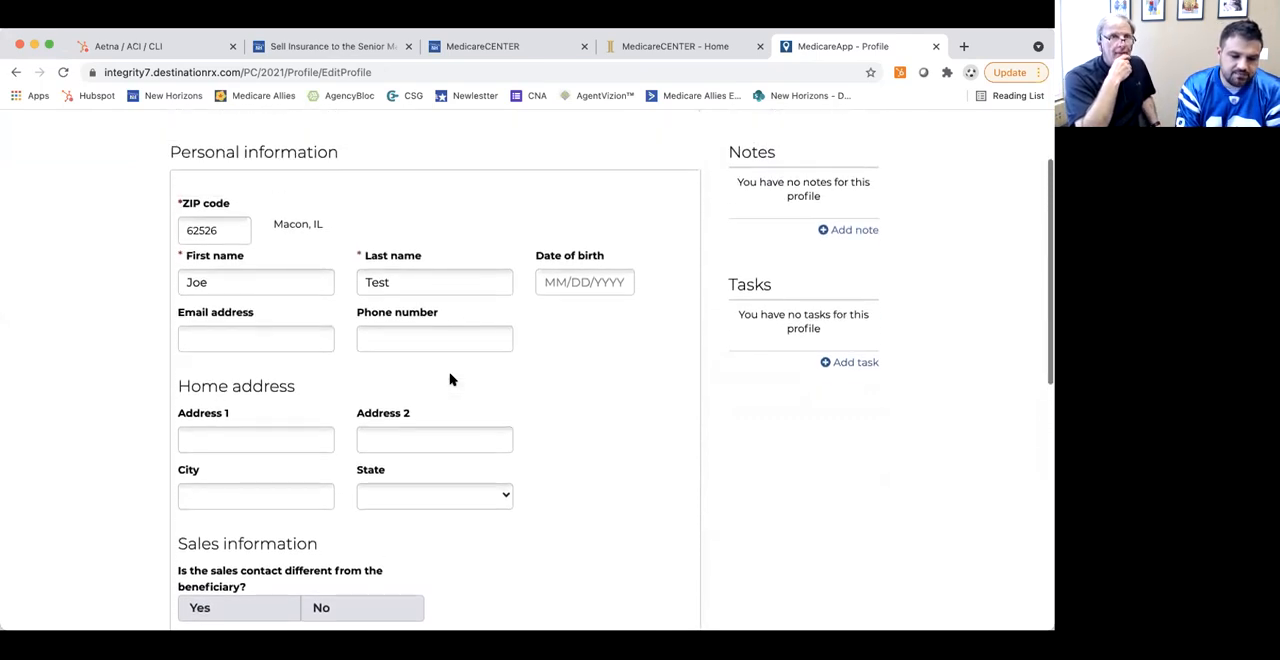
pyautogui.scroll(2, 450, 372)
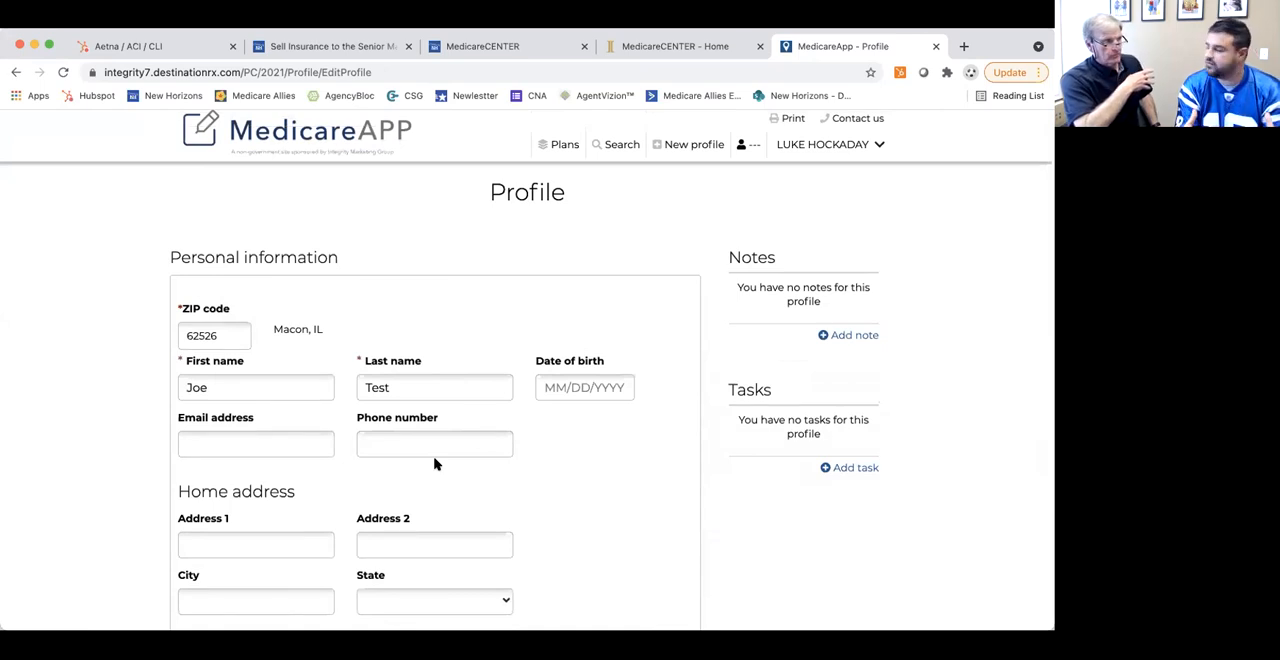
pyautogui.scroll(1, 435, 463)
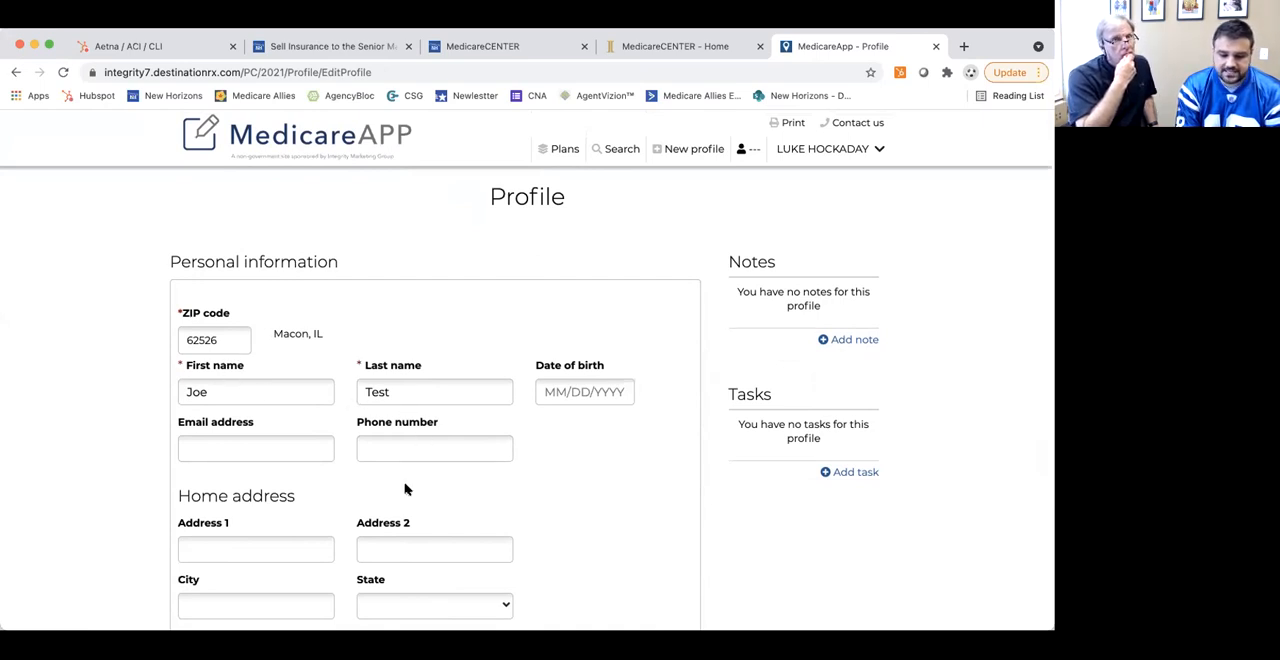
# Enter the test client's phone number in the profile's personal information
pyautogui.scroll(-2, 394, 498)
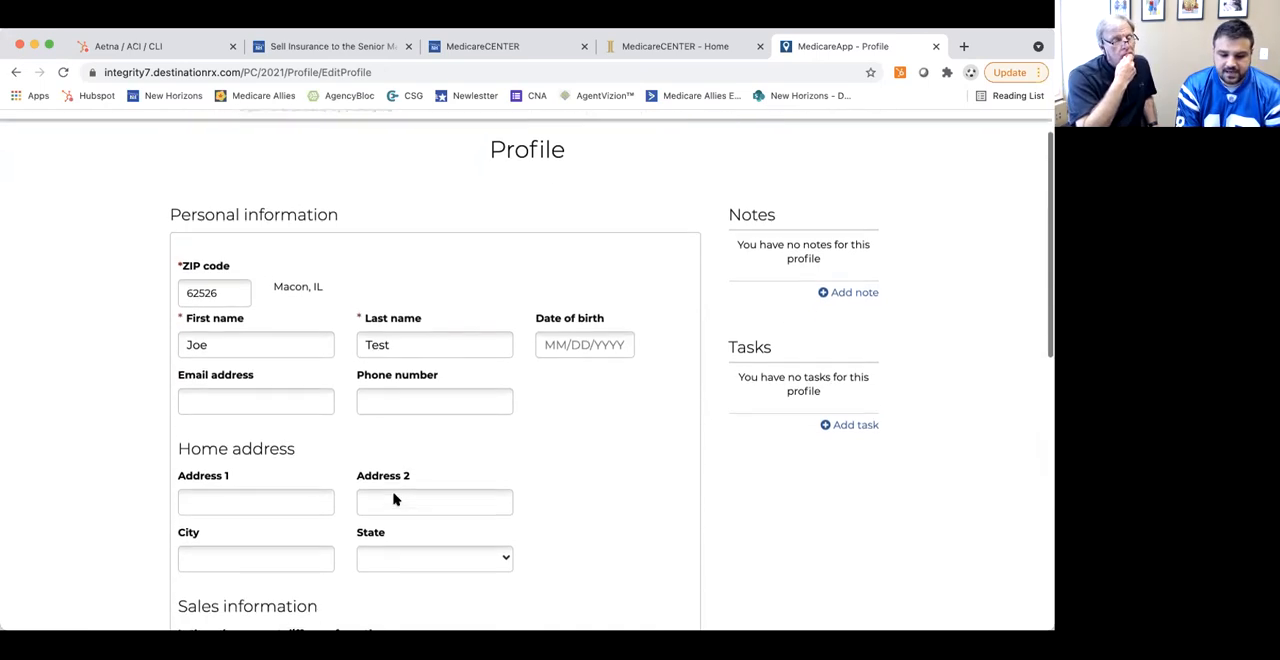
pyautogui.click(371, 378)
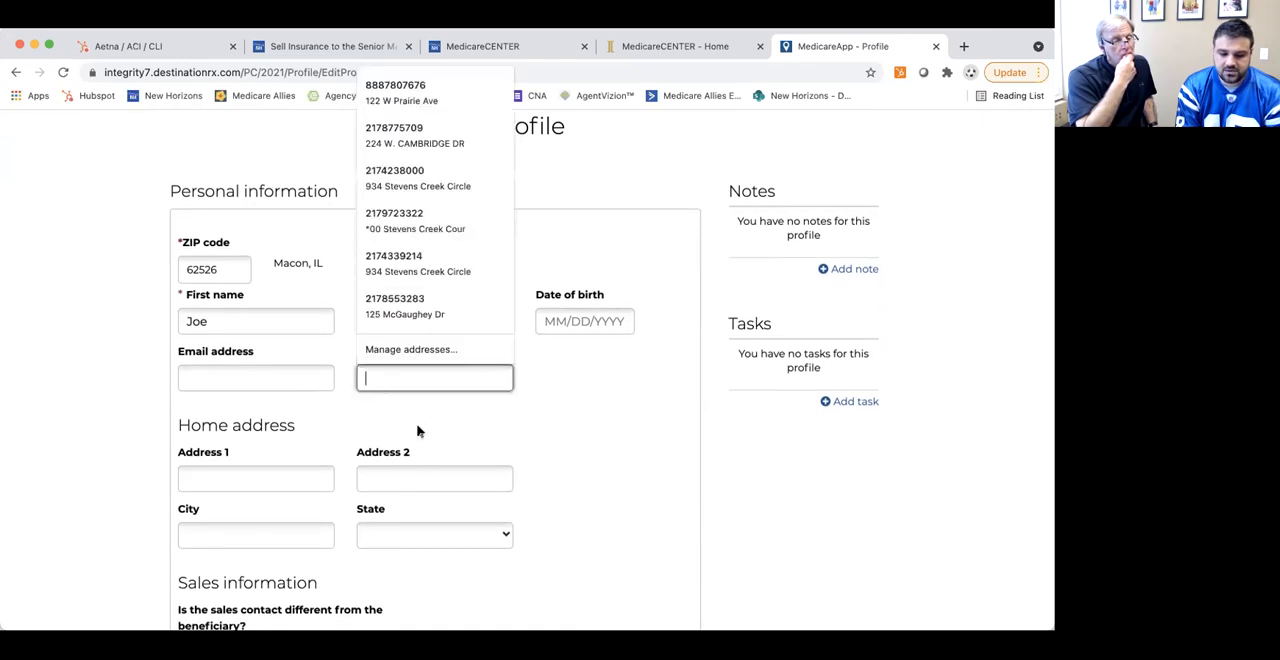
pyautogui.click(418, 431)
pyautogui.click(366, 382)
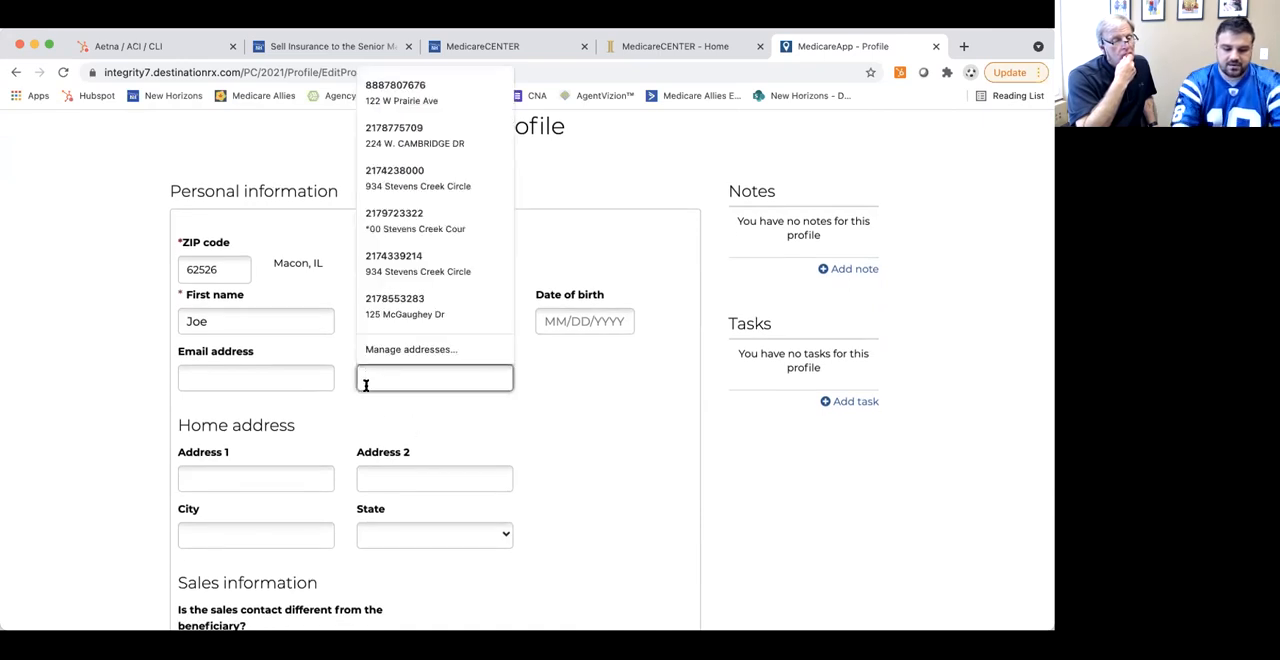
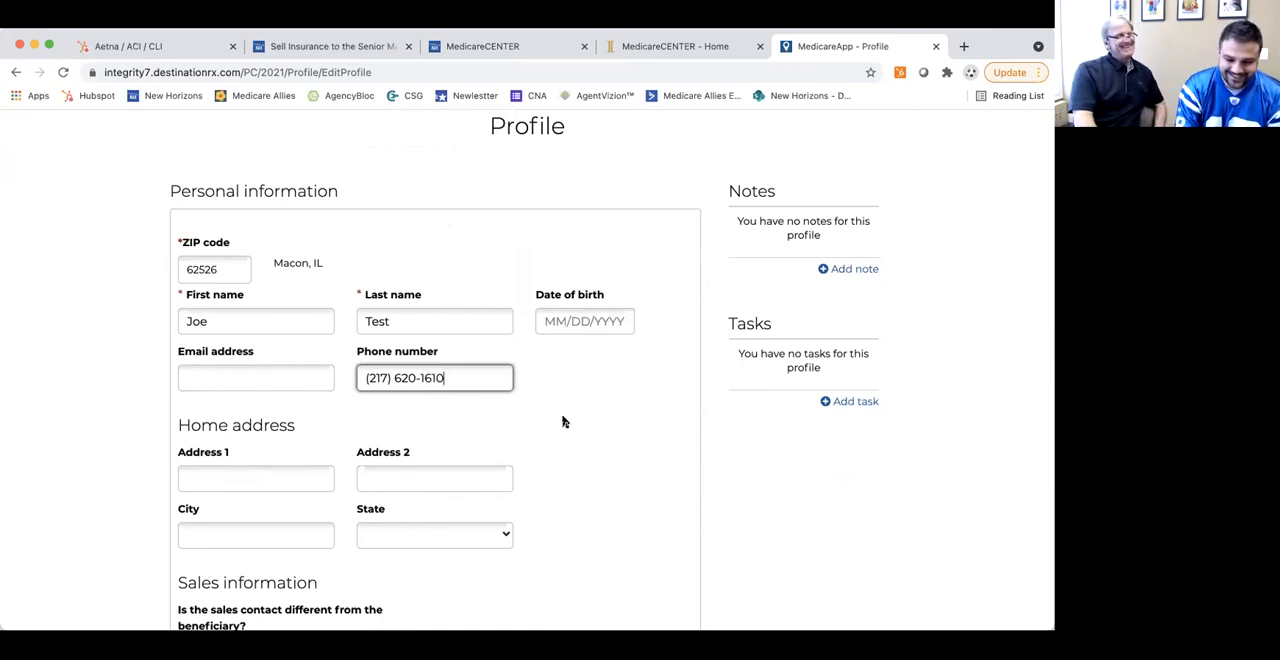
# Continue to the profile's Scope of Appointment and review the email, text, print and upload options
pyautogui.scroll(-10, 563, 422)
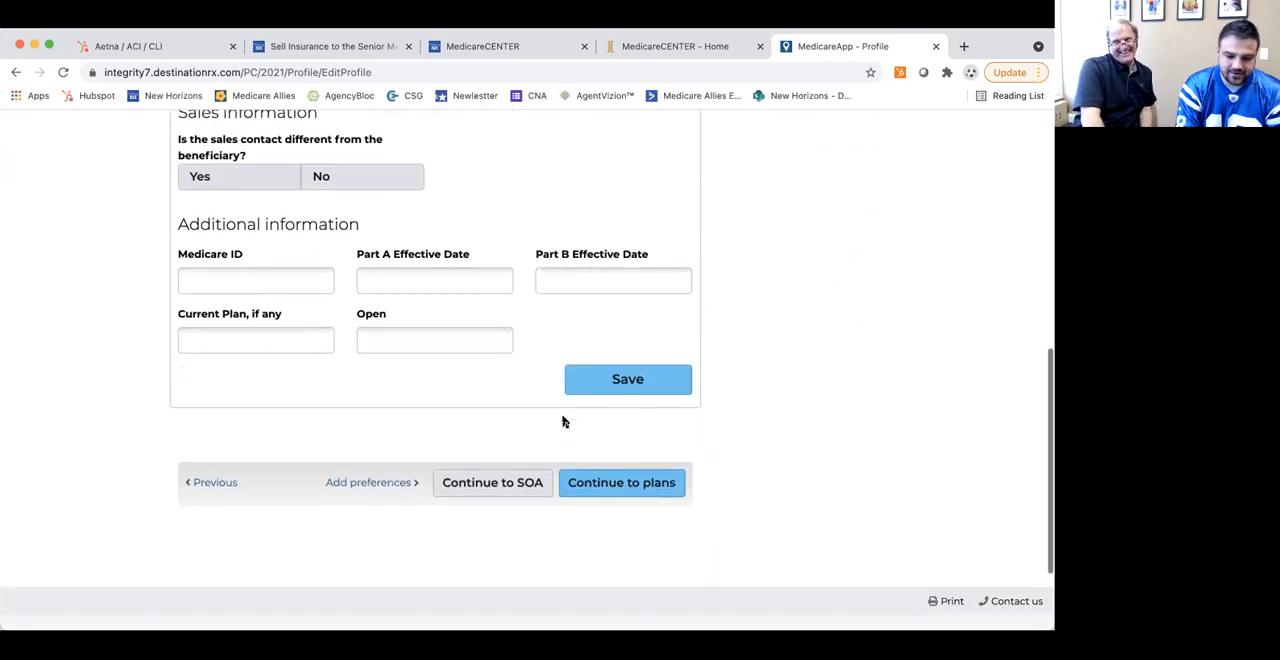
pyautogui.scroll(-1, 563, 421)
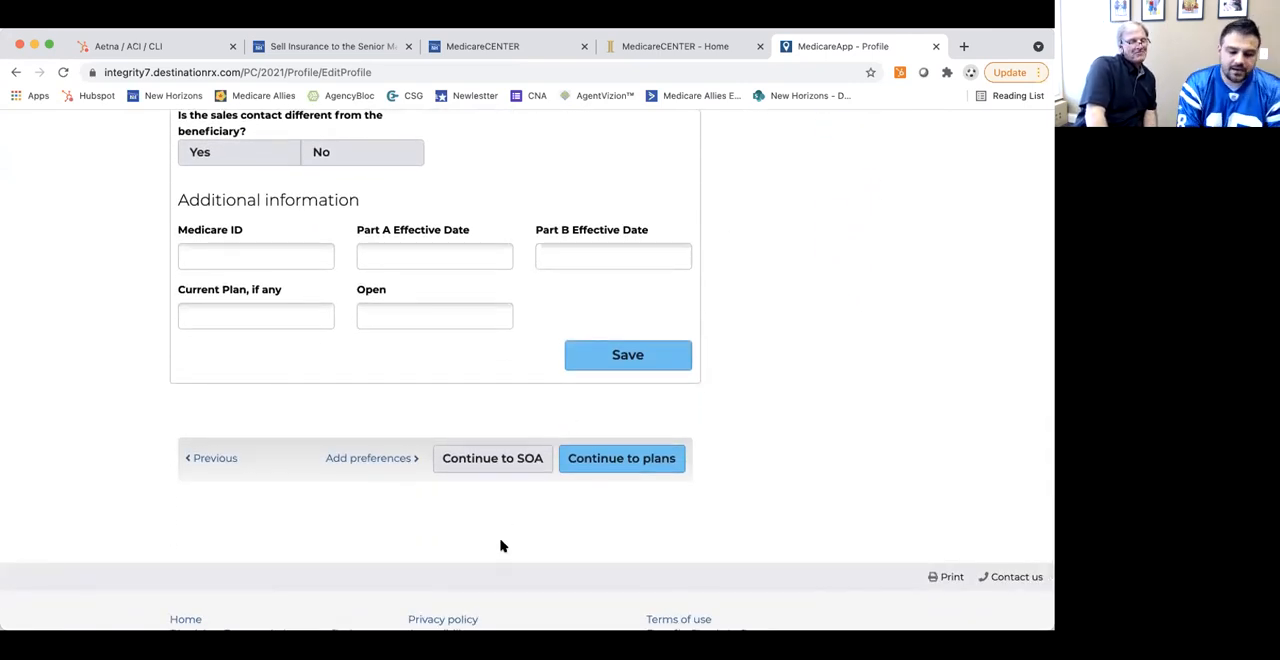
pyautogui.click(480, 463)
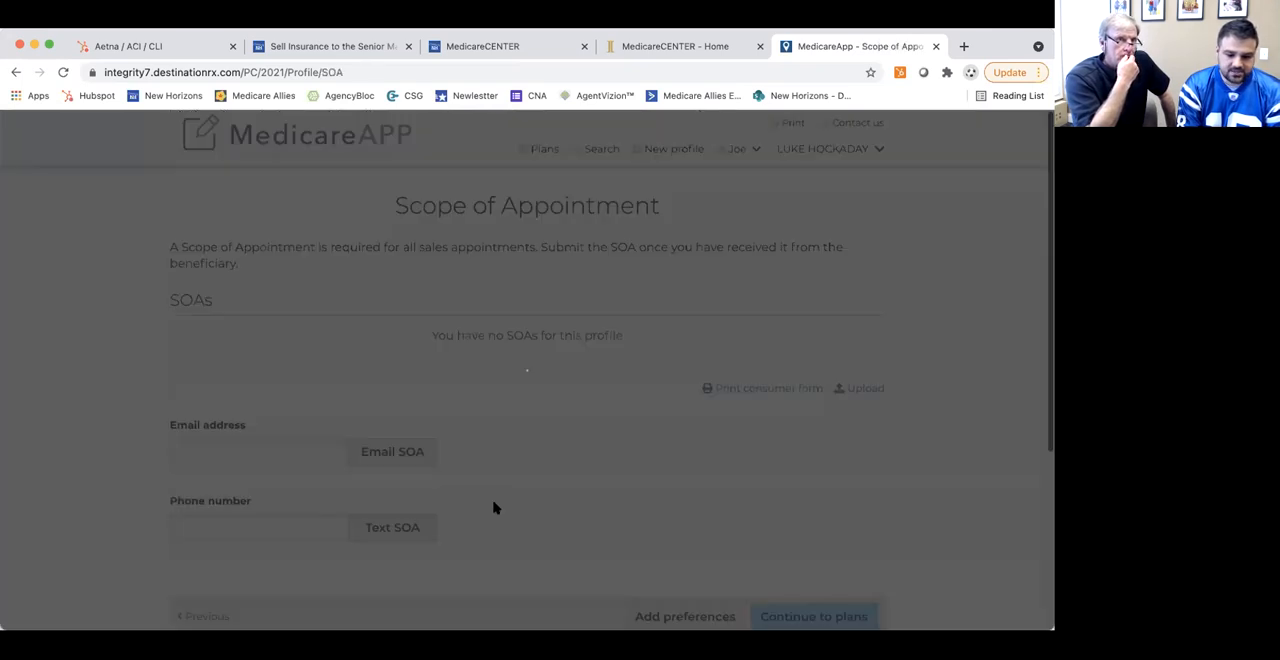
pyautogui.scroll(-1, 477, 474)
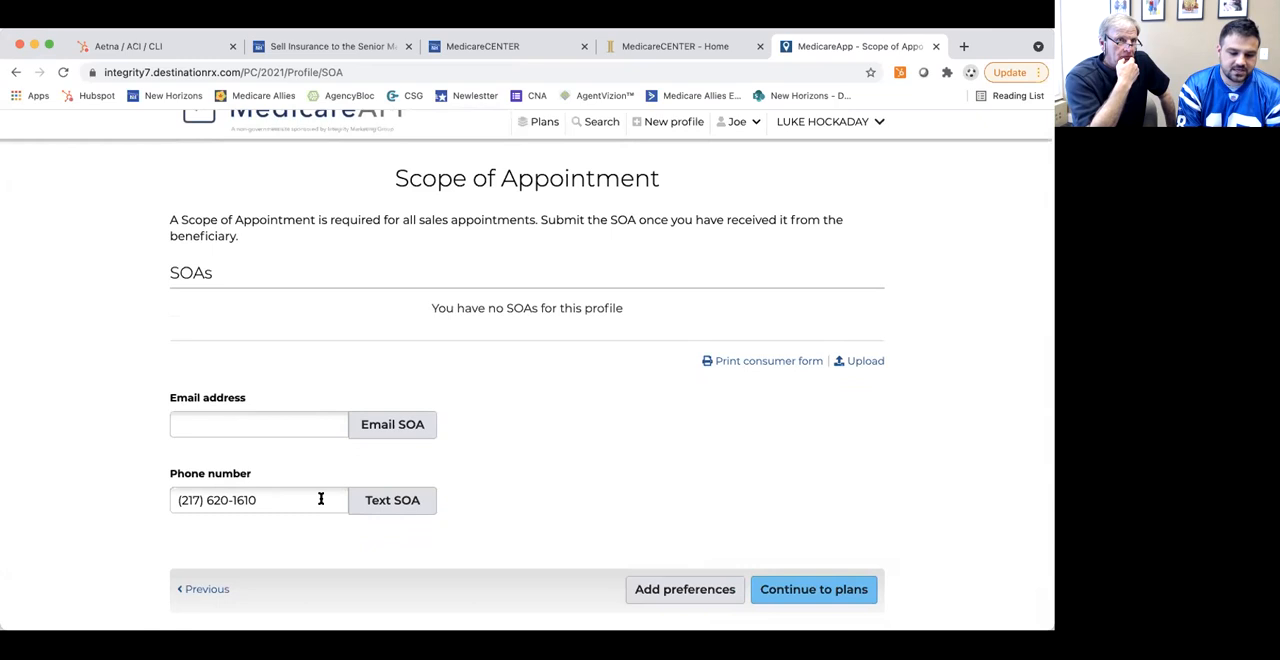
pyautogui.scroll(1, 320, 498)
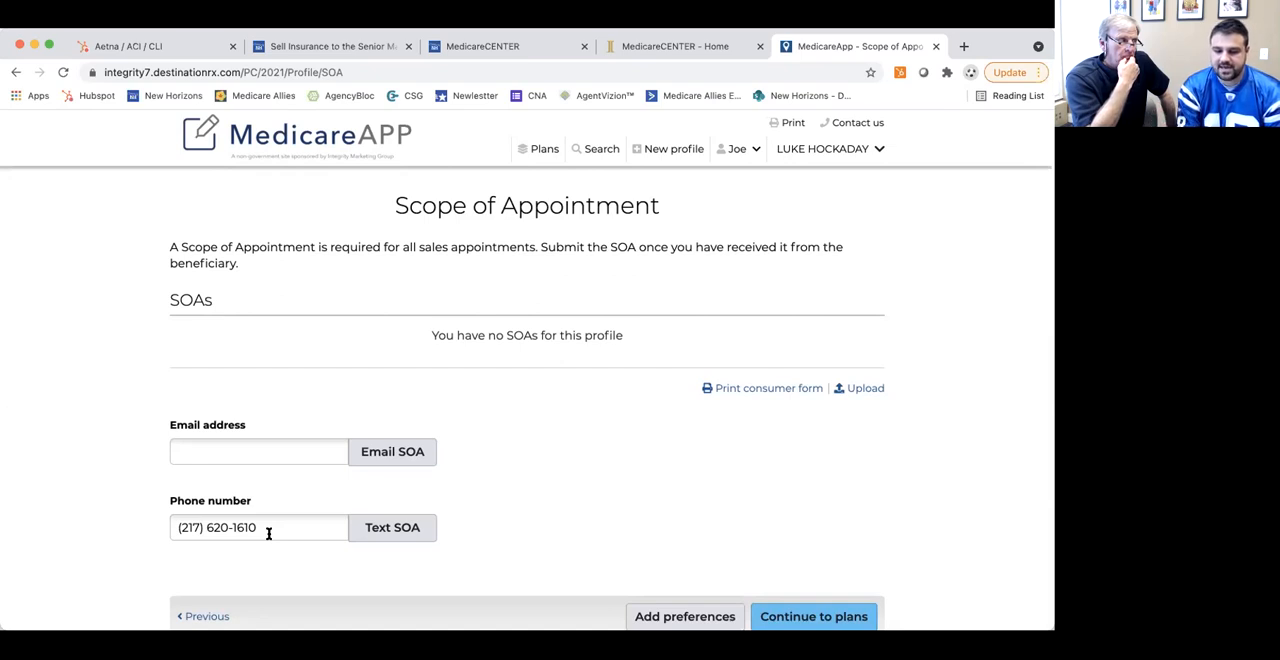
pyautogui.scroll(-2, 268, 533)
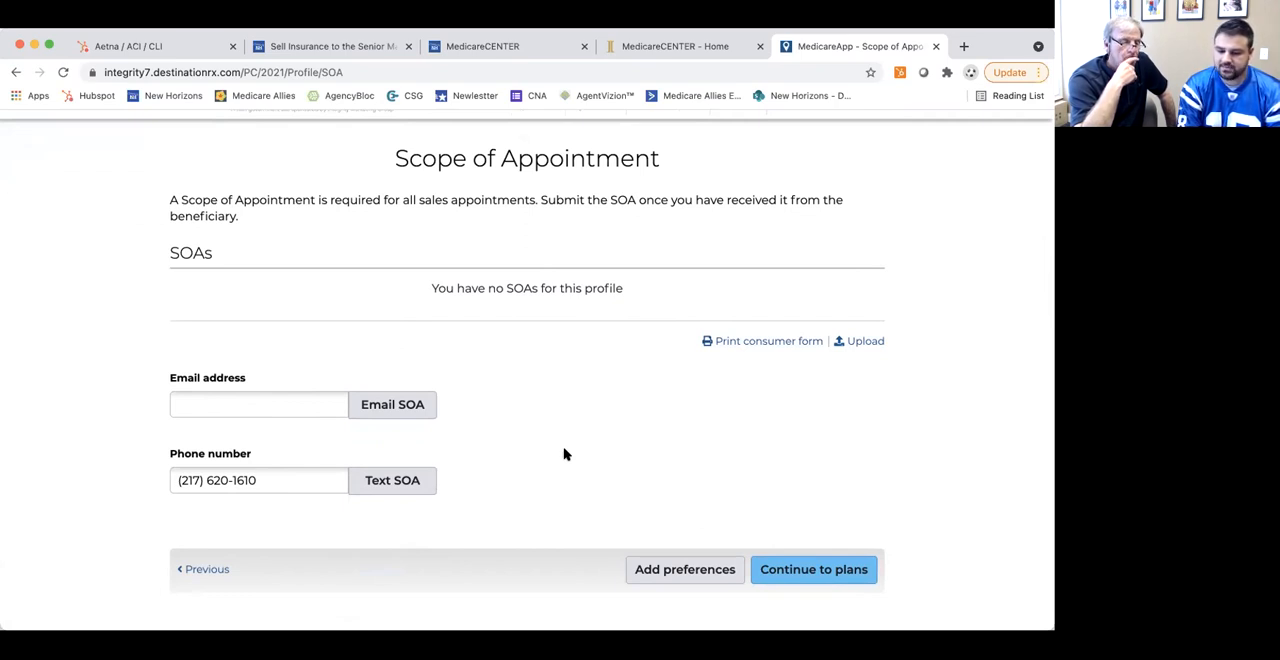
pyautogui.scroll(-1, 517, 499)
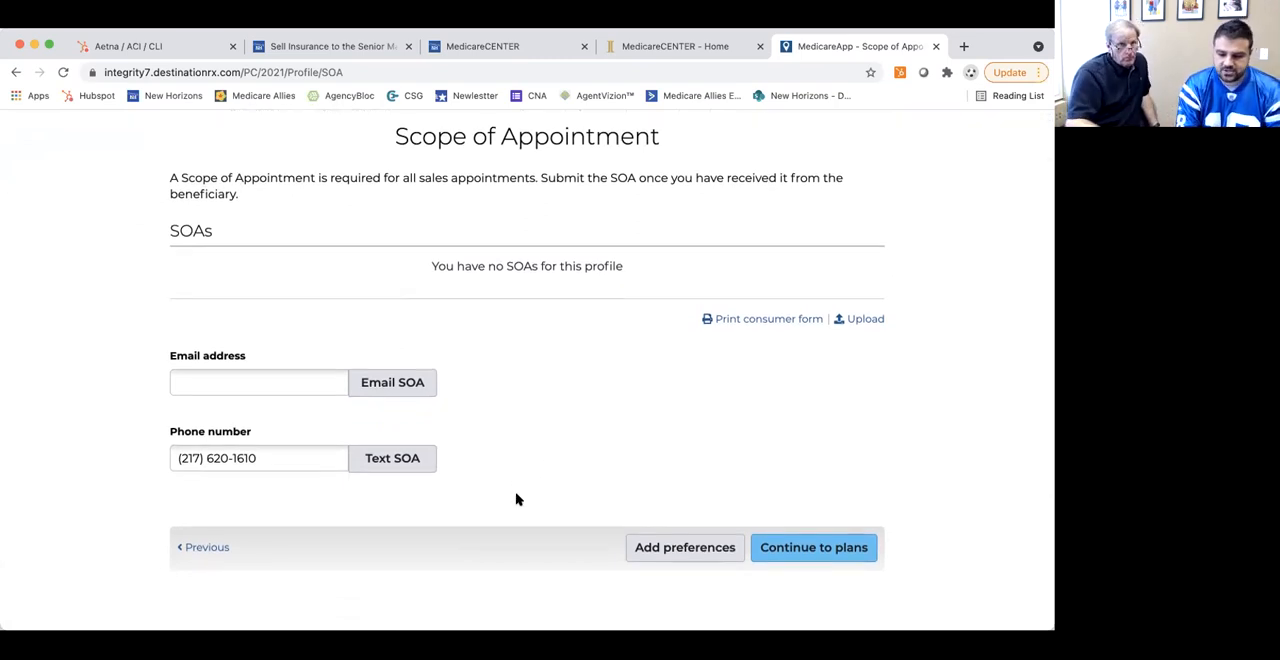
# Continue to the plans available for the beneficiary's ZIP code and review the plan categories
pyautogui.click(789, 547)
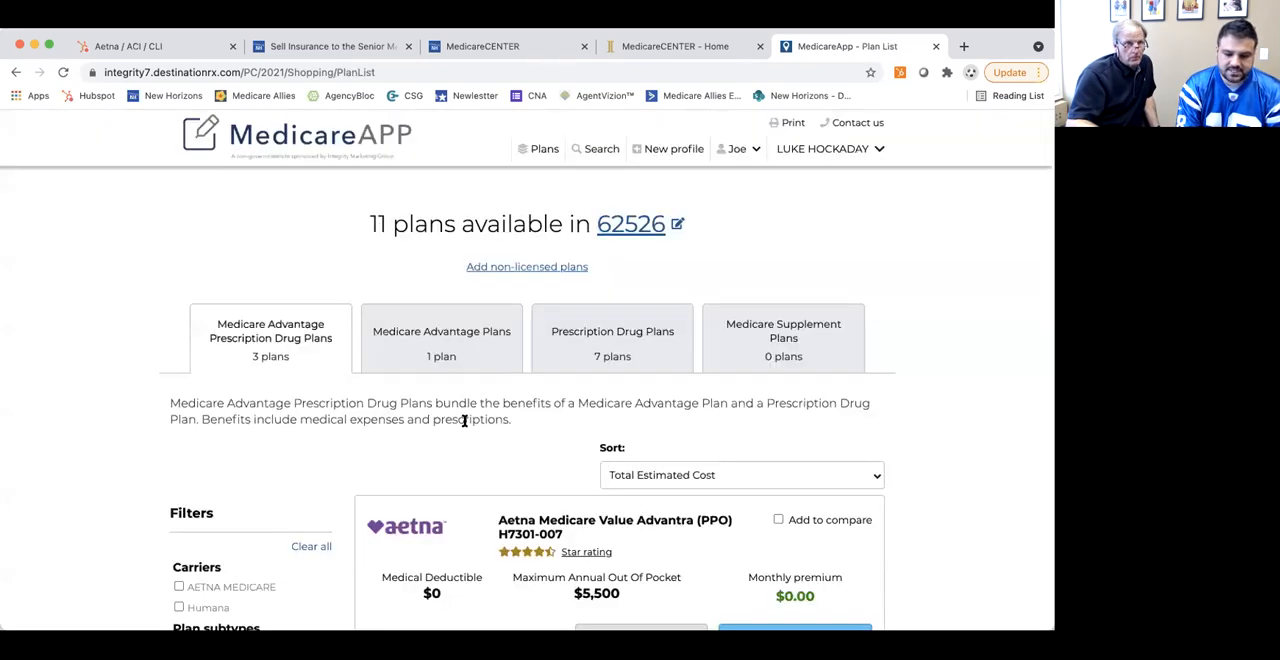
pyautogui.scroll(-2, 464, 420)
pyautogui.scroll(2, 464, 420)
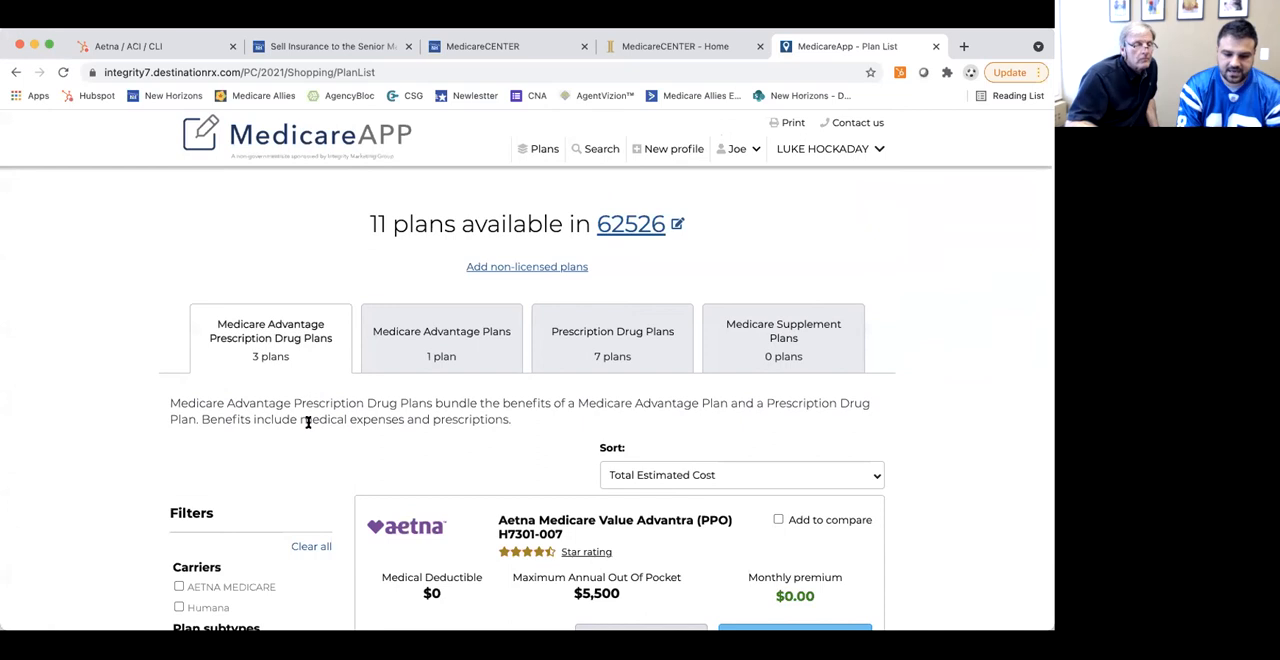
pyautogui.scroll(-4, 307, 421)
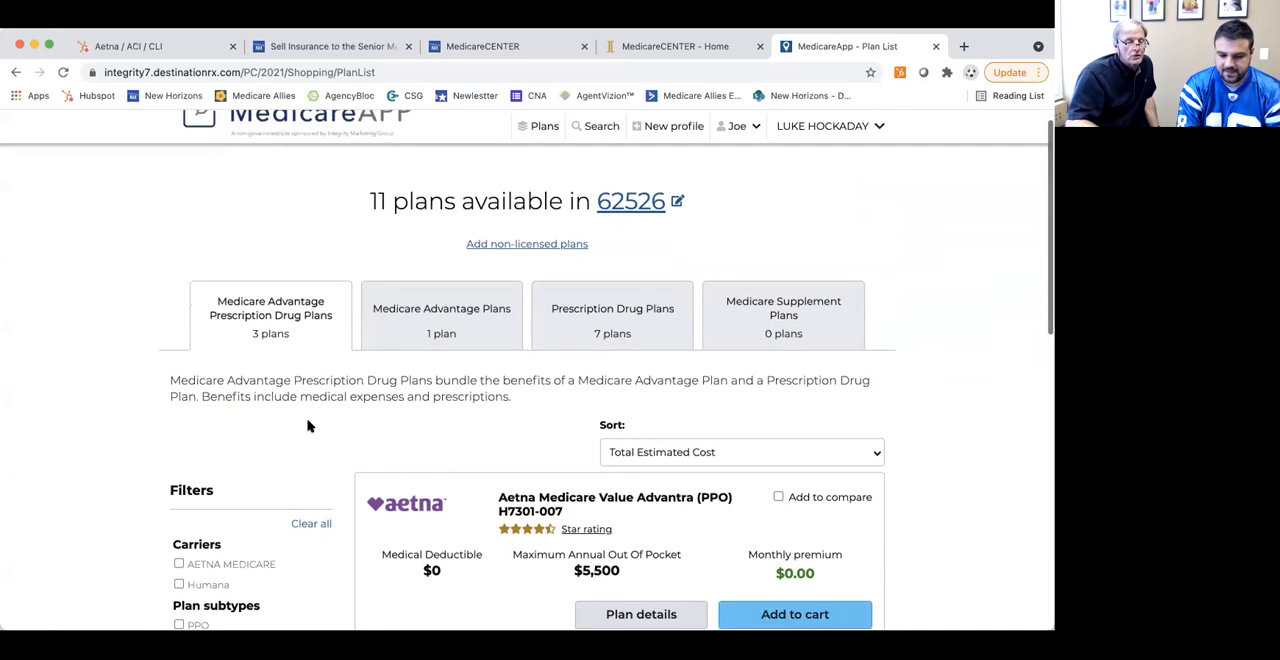
pyautogui.scroll(4, 307, 423)
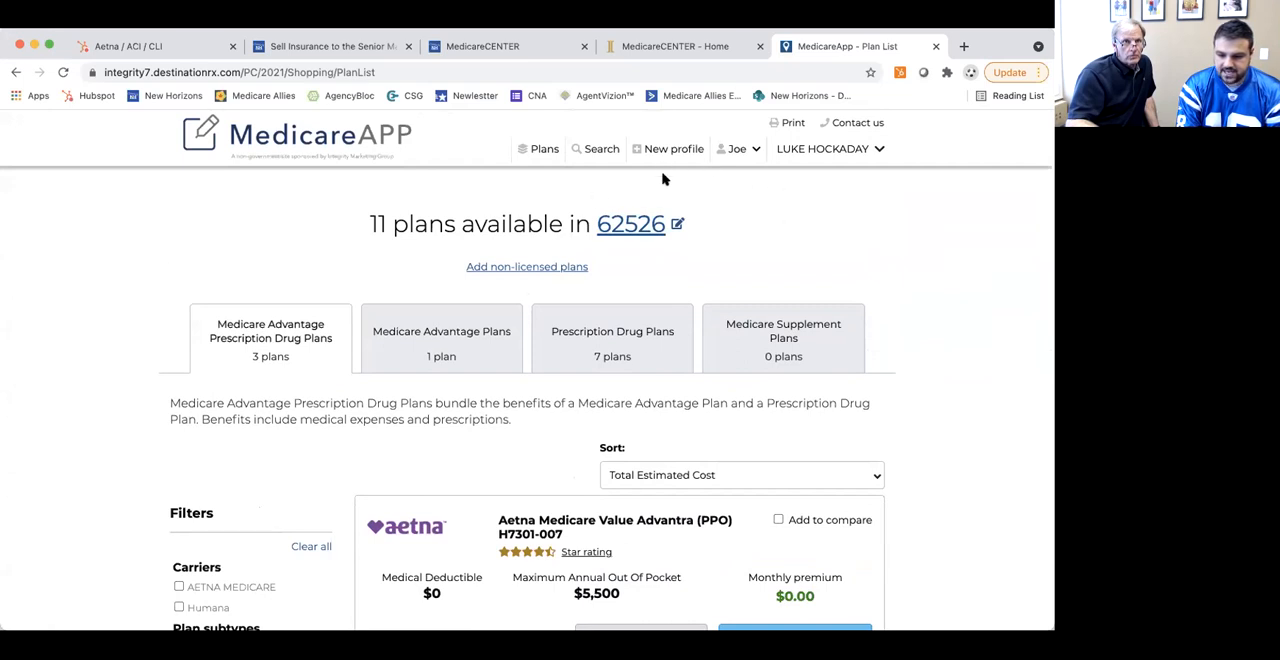
# Examine the profile, Scope of Appointment, preferences, plans and cart entries offered for the beneficiary
pyautogui.click(741, 149)
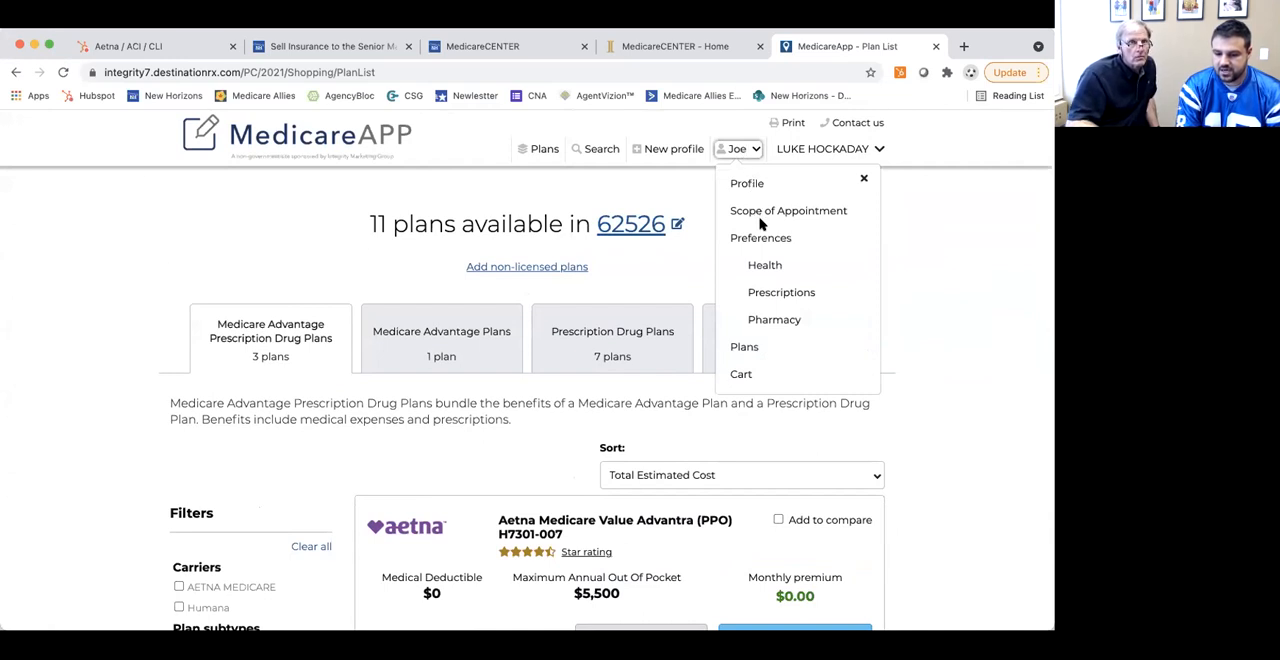
pyautogui.scroll(-2, 760, 224)
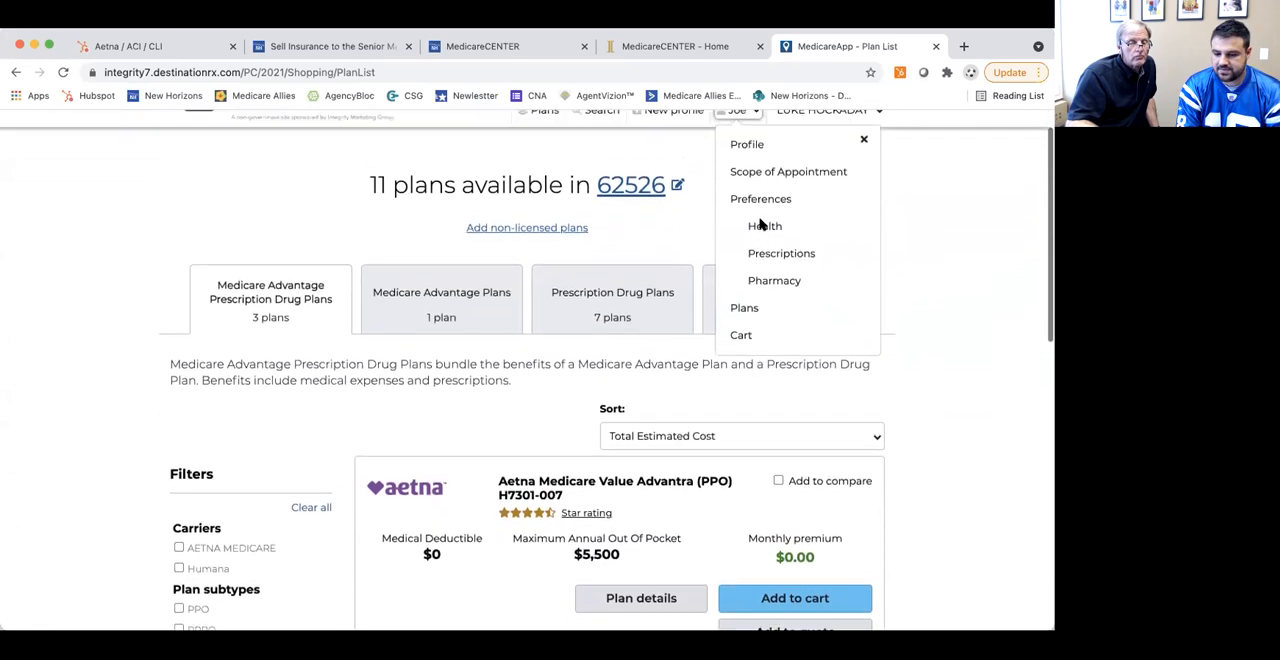
pyautogui.scroll(2, 760, 224)
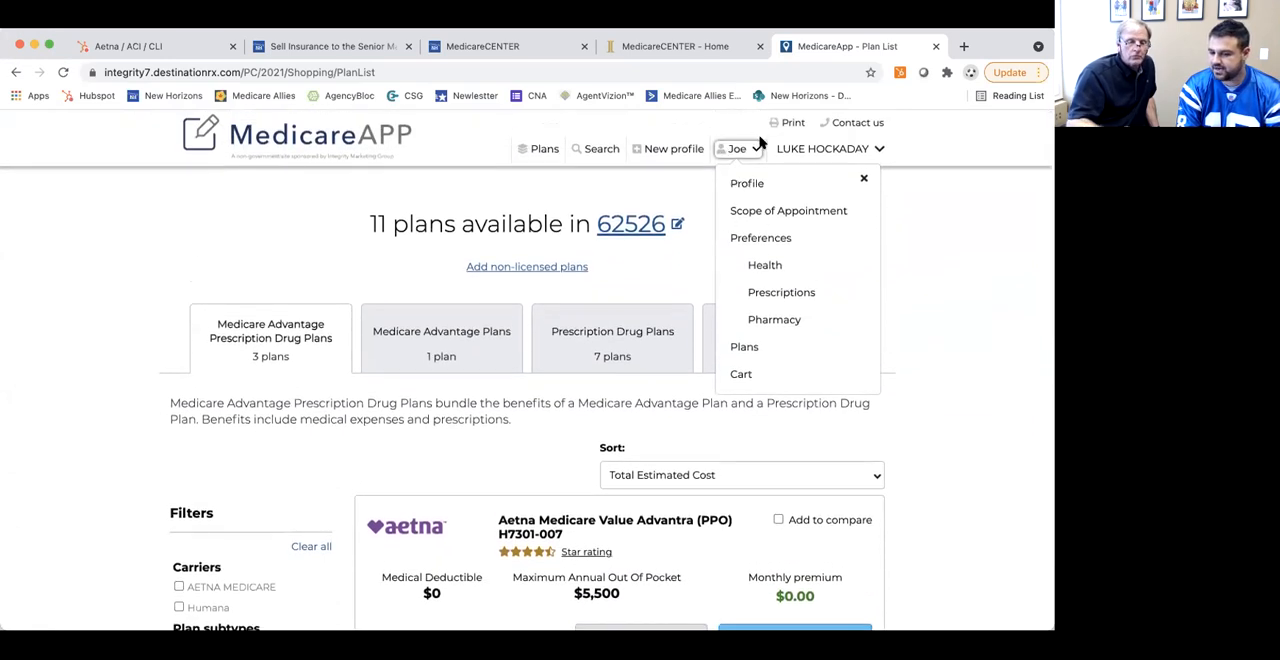
pyautogui.click(682, 189)
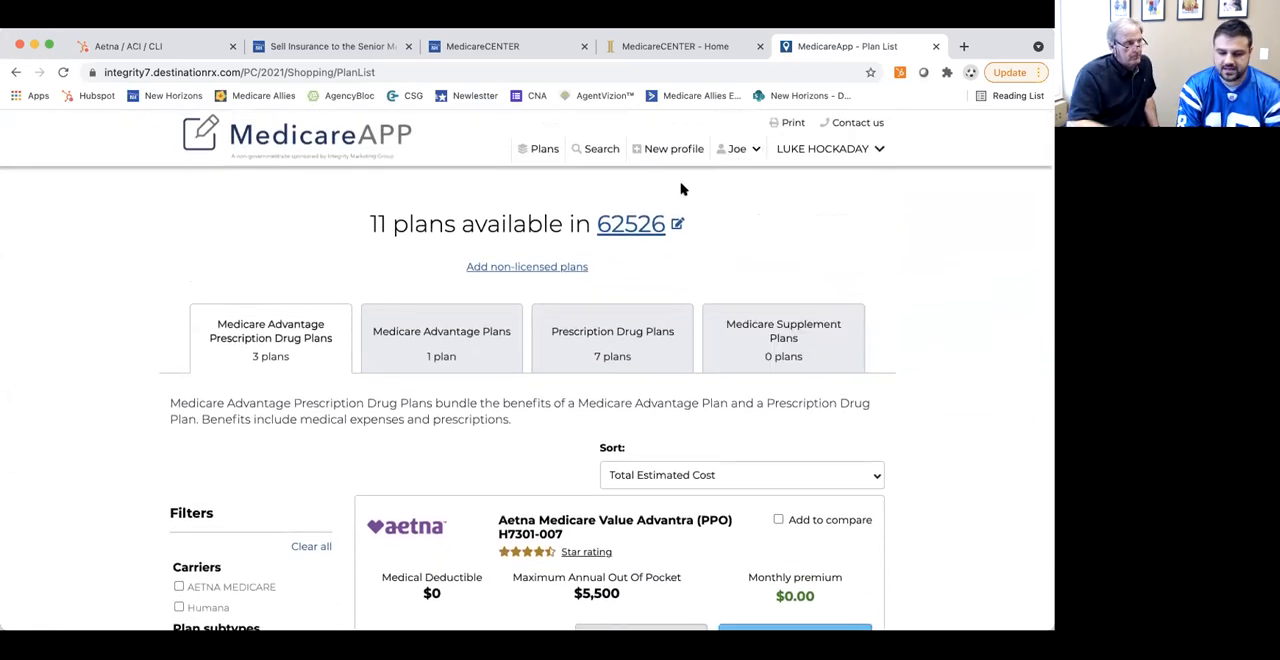
# Start adding preferences from the plan list and choose Medical and prescription drug as the coverage type
pyautogui.scroll(-5, 443, 410)
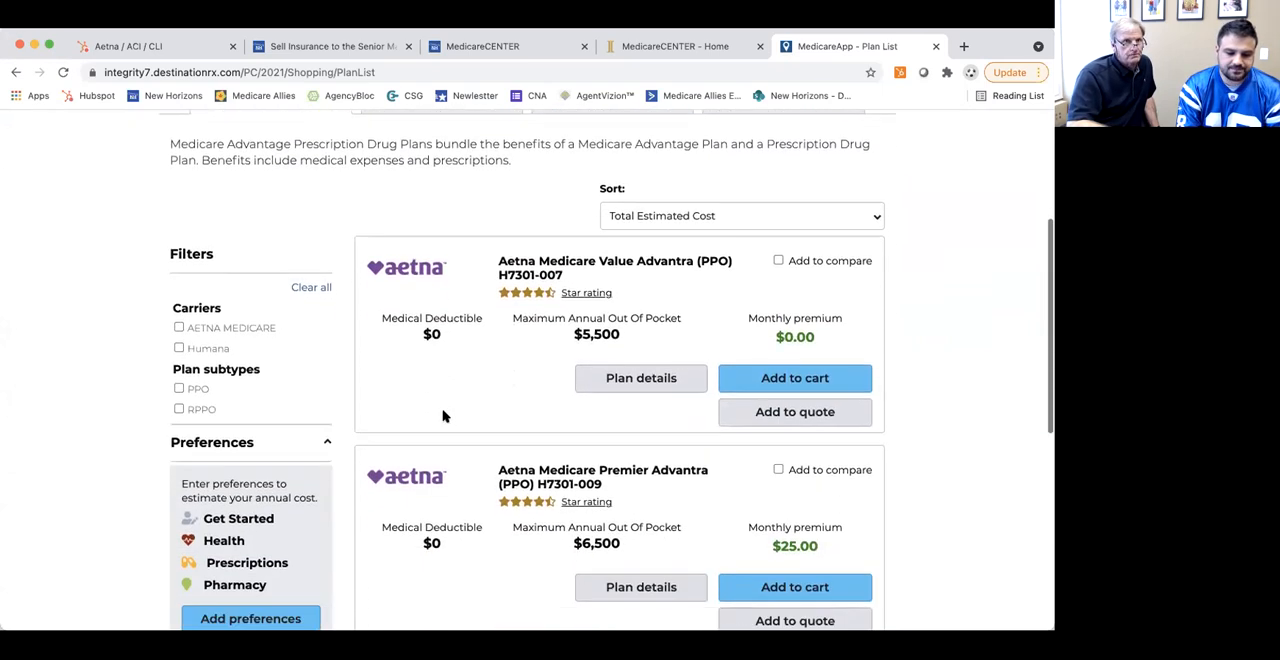
pyautogui.scroll(-3, 443, 416)
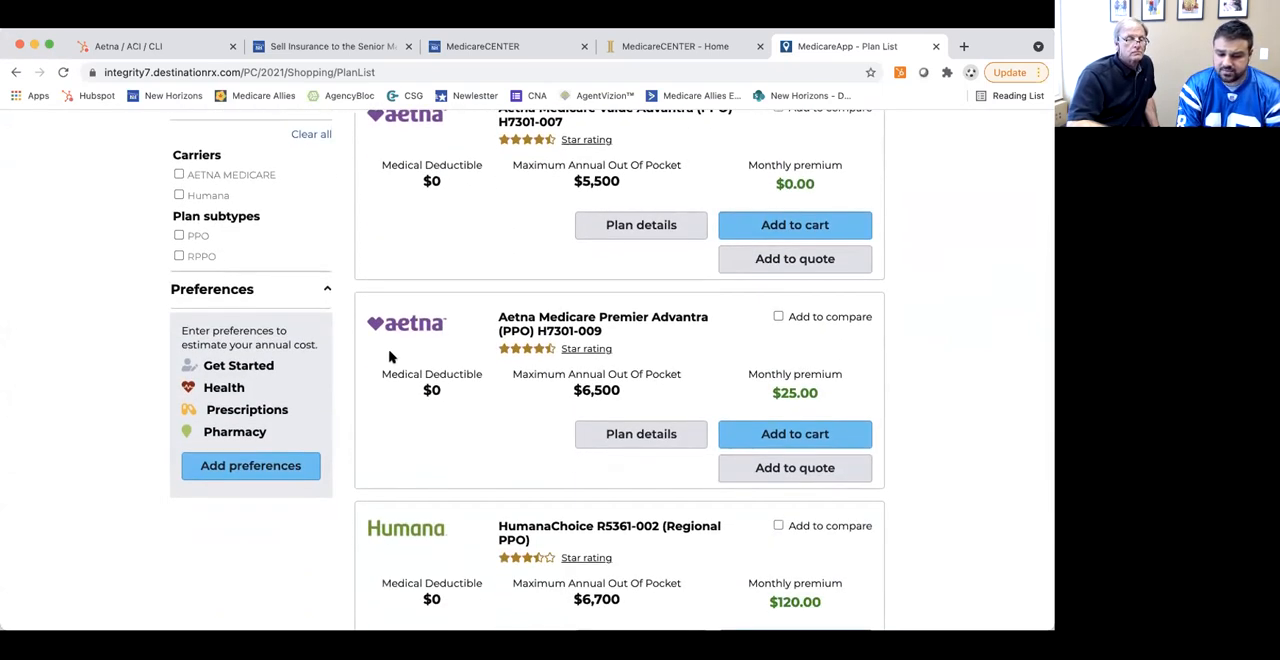
pyautogui.scroll(3, 388, 425)
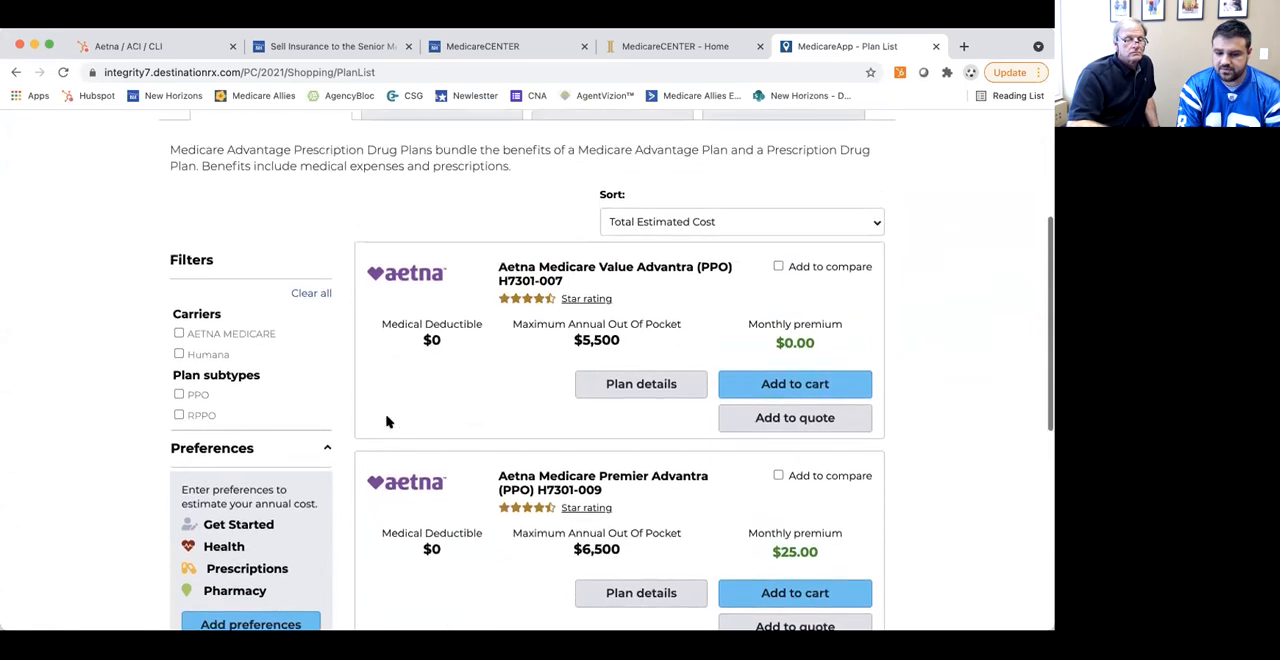
pyautogui.scroll(-2, 418, 375)
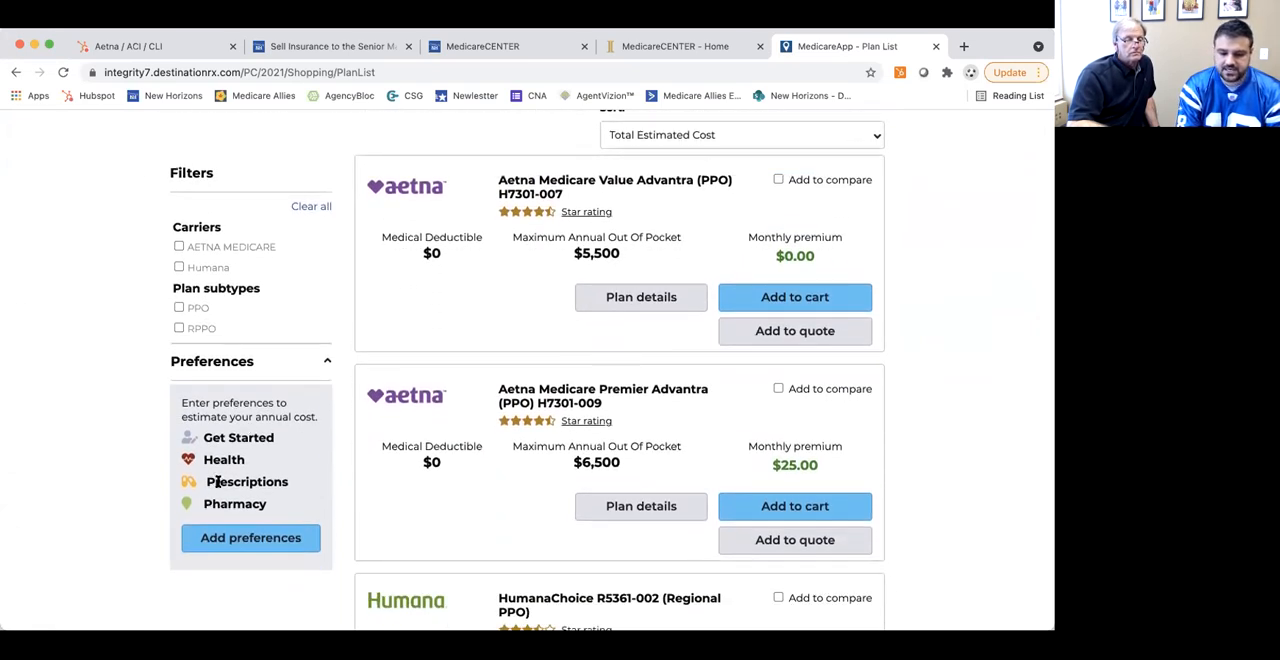
pyautogui.click(214, 540)
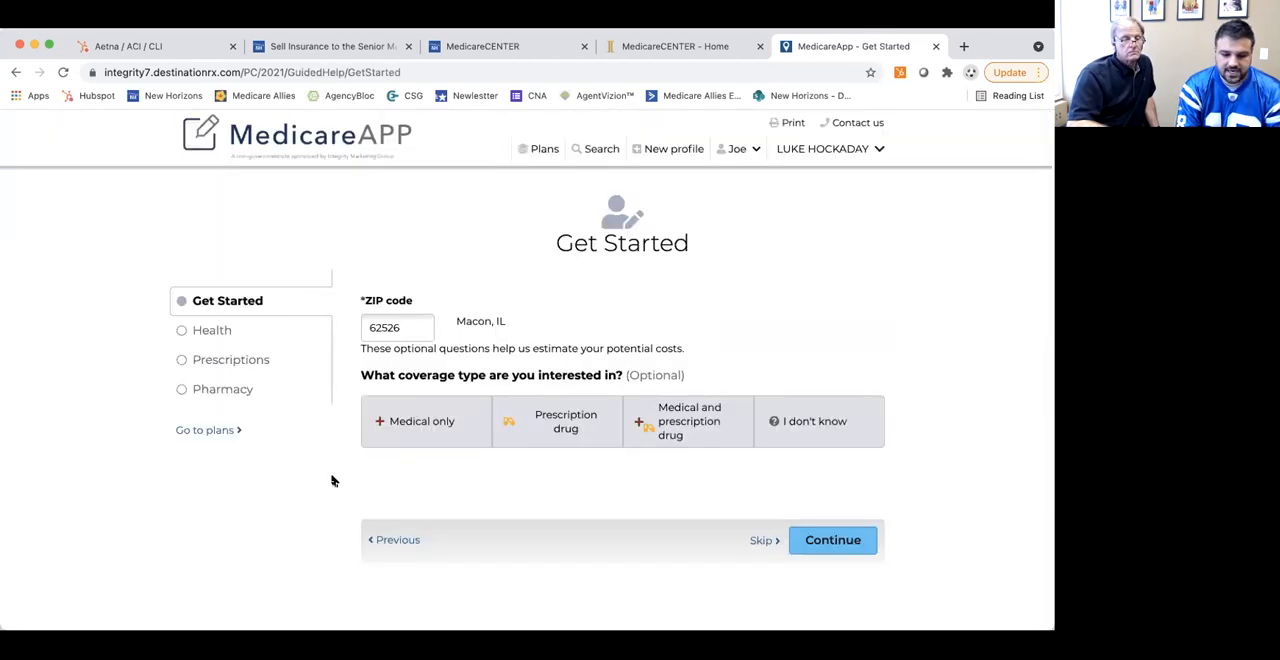
pyautogui.scroll(-2, 331, 480)
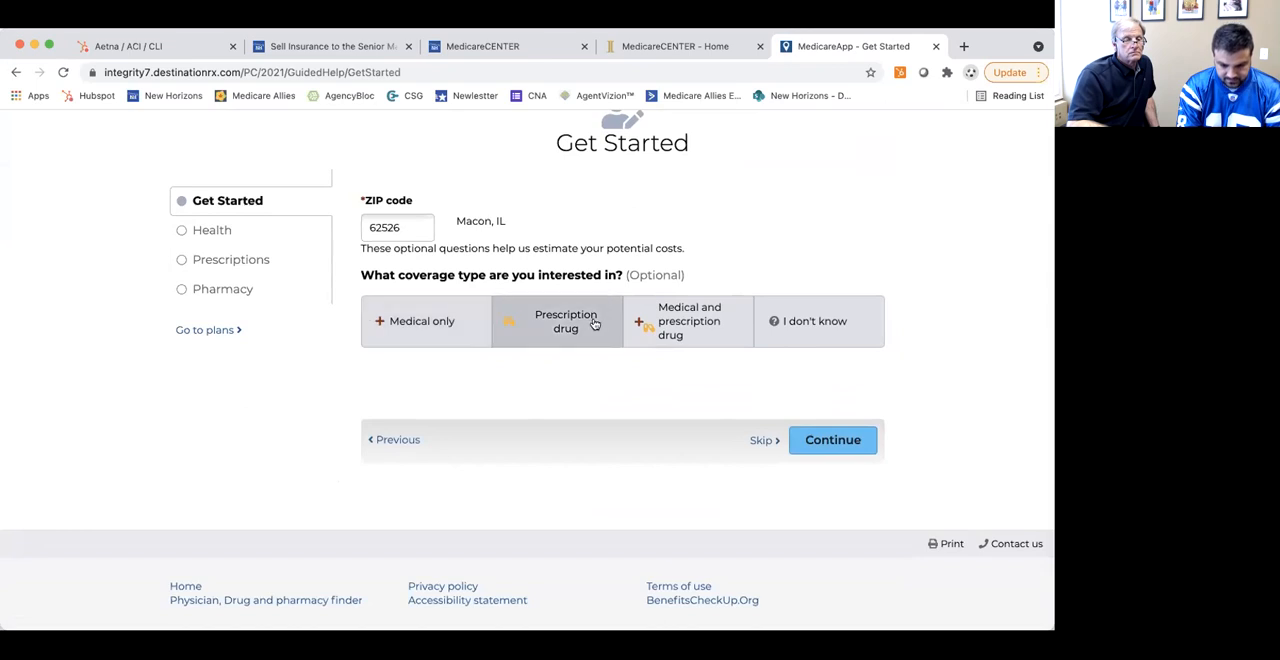
pyautogui.click(641, 323)
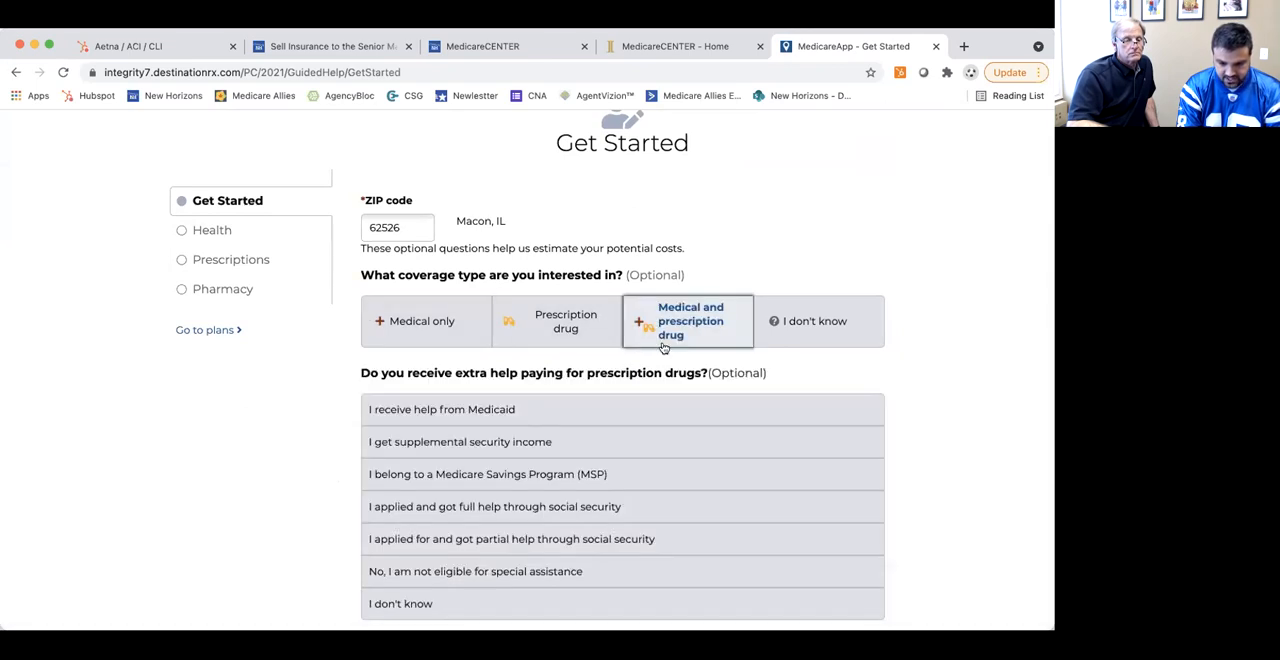
# Answer the extra help question with "No, I am not eligible for special assistance" and continue to the Health preferences
pyautogui.scroll(-3, 612, 406)
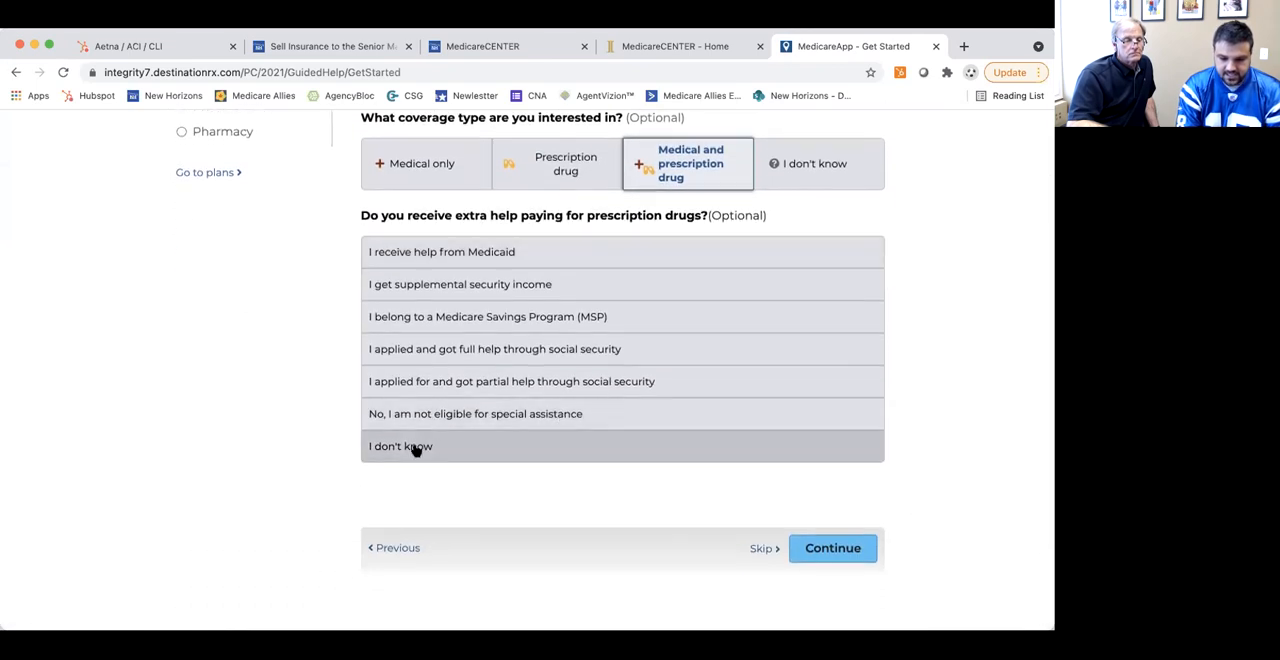
pyautogui.click(508, 419)
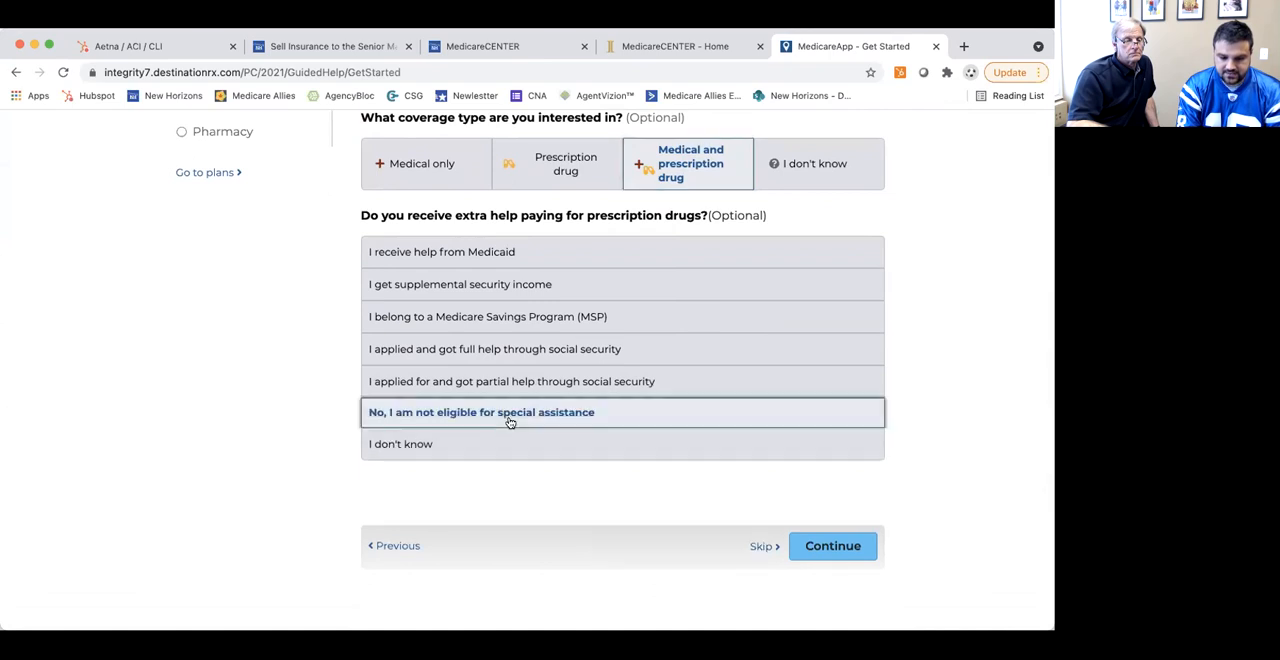
pyautogui.click(831, 546)
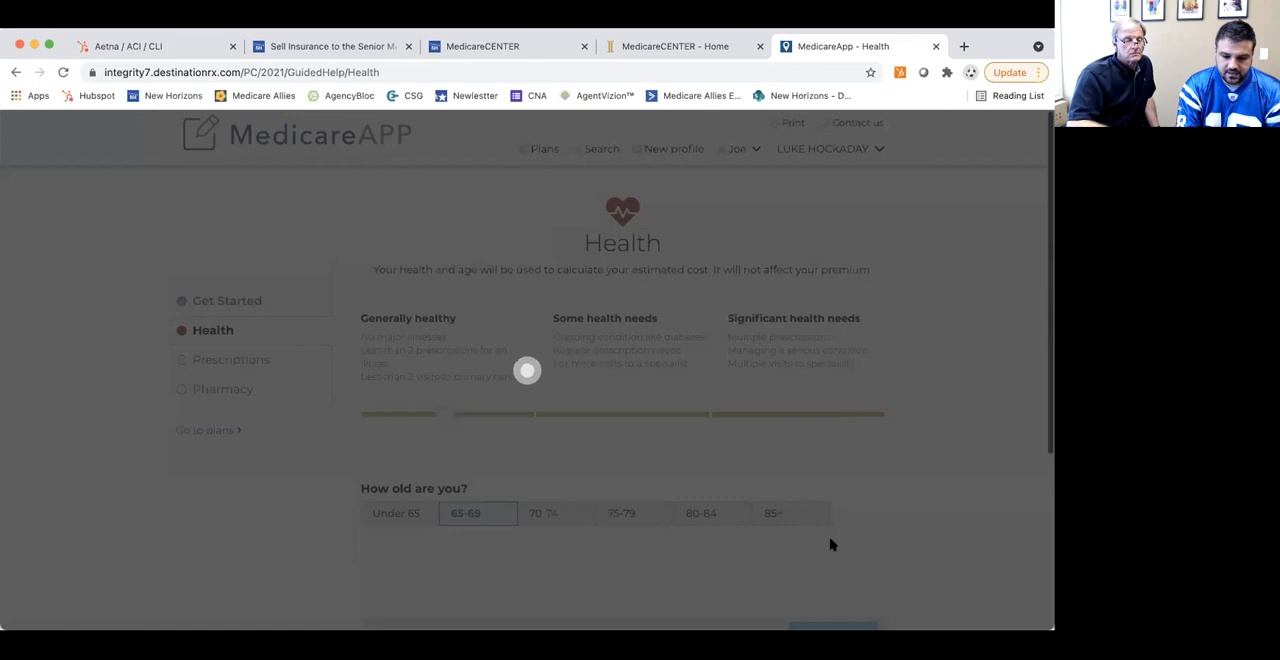
# Accept the preset health level and the 65-69 age range, and continue to the Prescriptions preferences
pyautogui.scroll(-3, 658, 515)
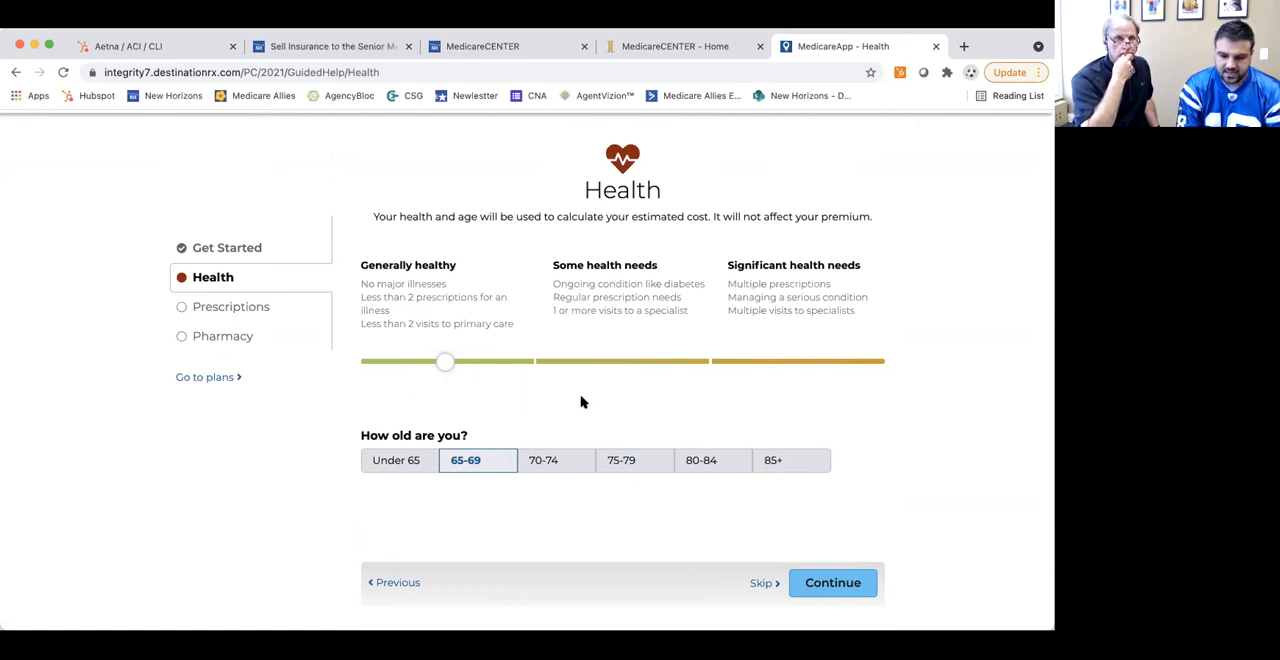
pyautogui.scroll(-1, 583, 402)
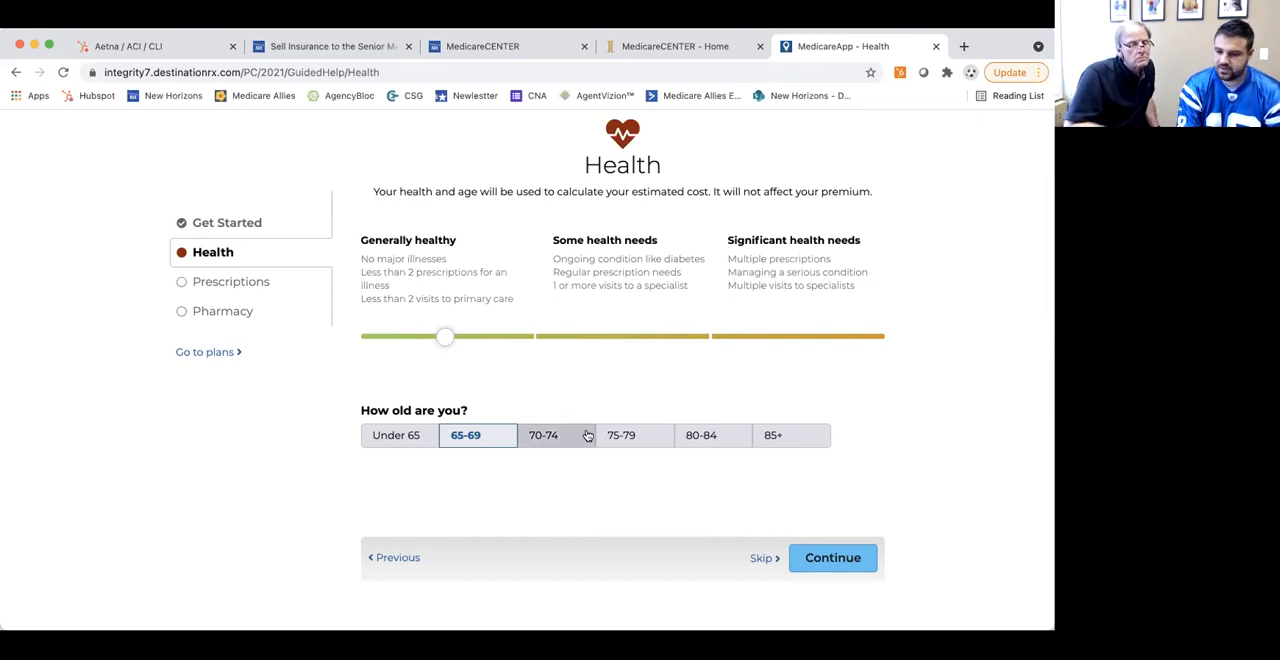
pyautogui.click(833, 562)
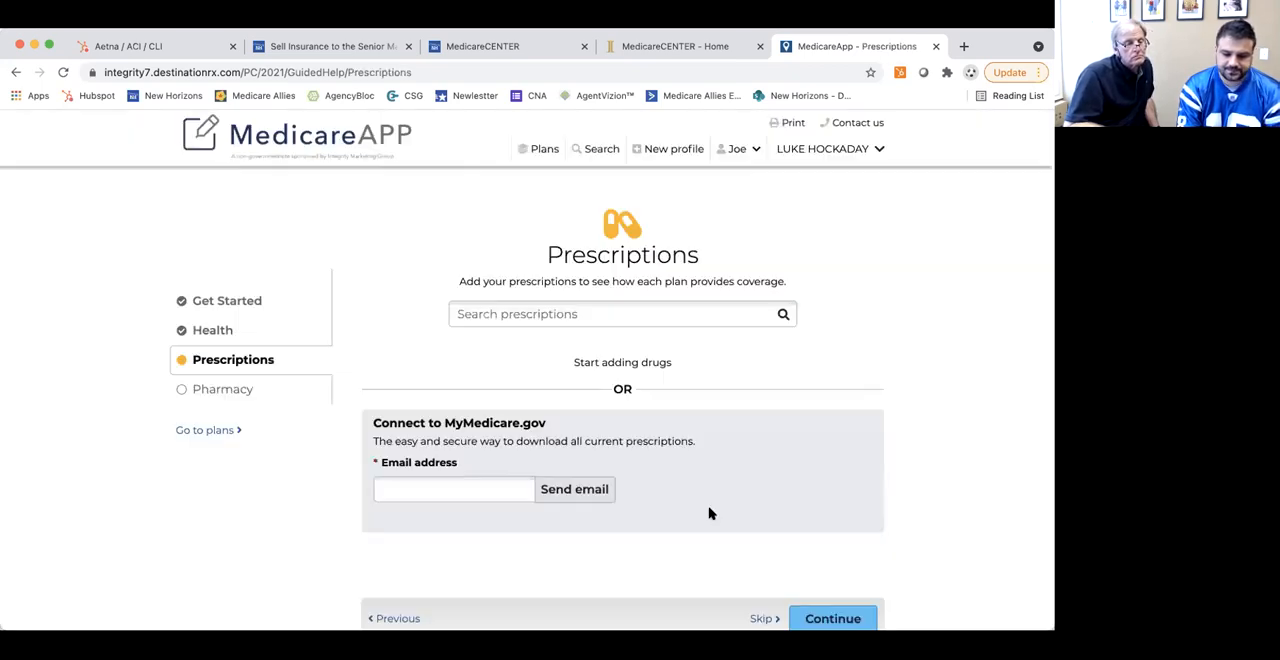
pyautogui.scroll(-1, 661, 483)
pyautogui.scroll(1, 662, 481)
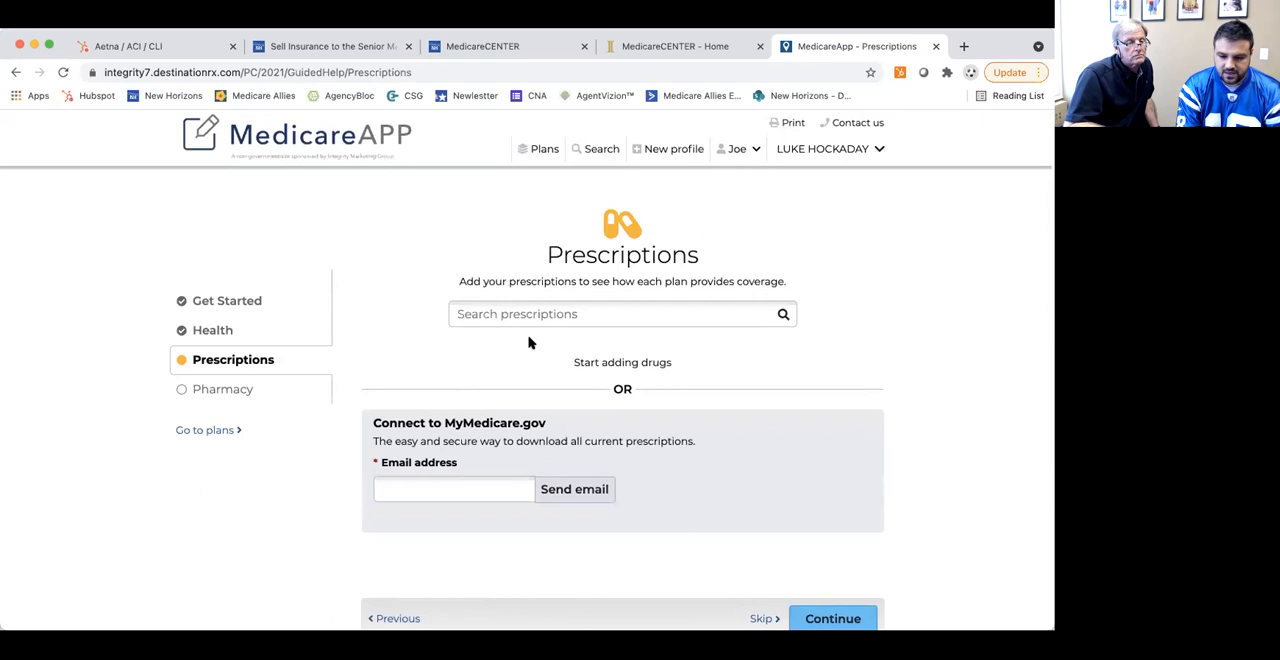
# Add the prescription metformin hcl TAB 500MG with the prefilled quantity of 60 per month
pyautogui.click(563, 314)
pyautogui.write('metformin')
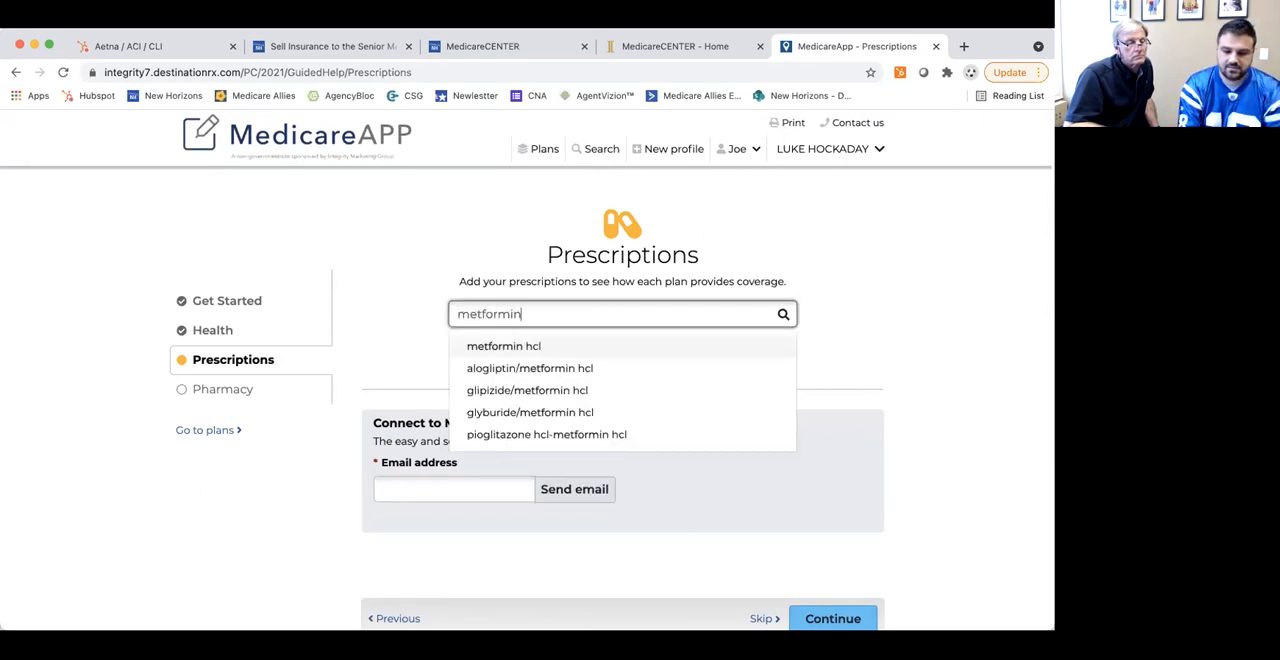
pyautogui.click(578, 347)
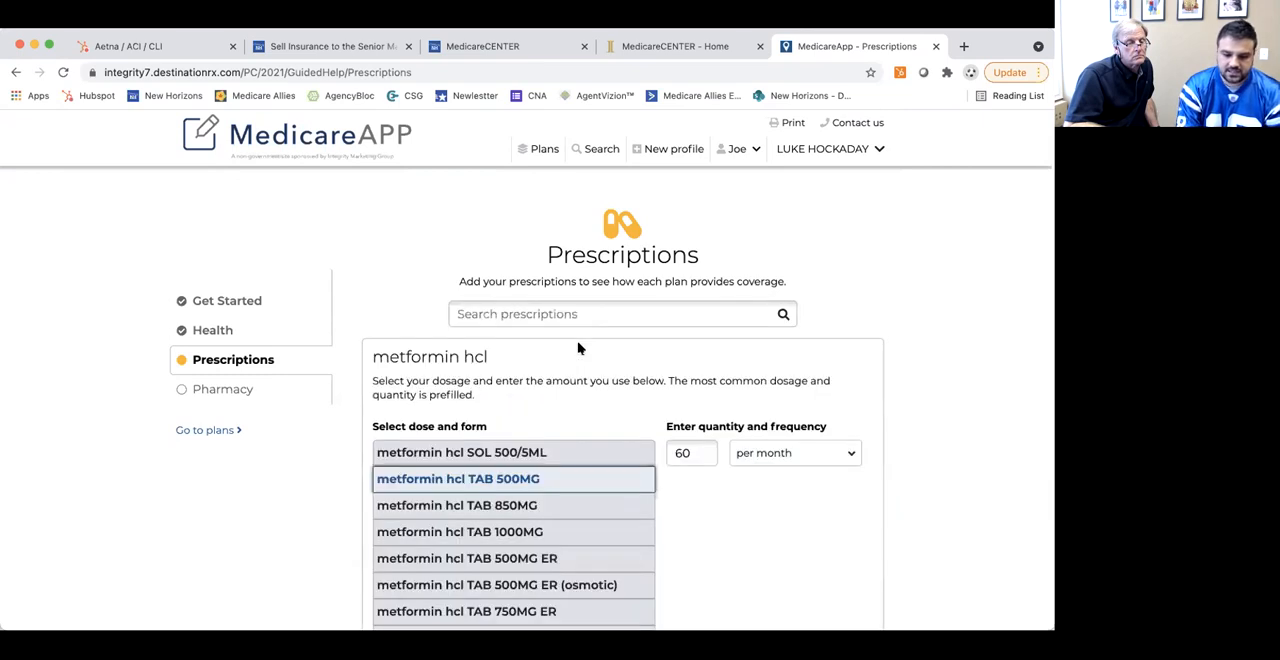
pyautogui.scroll(-2, 578, 347)
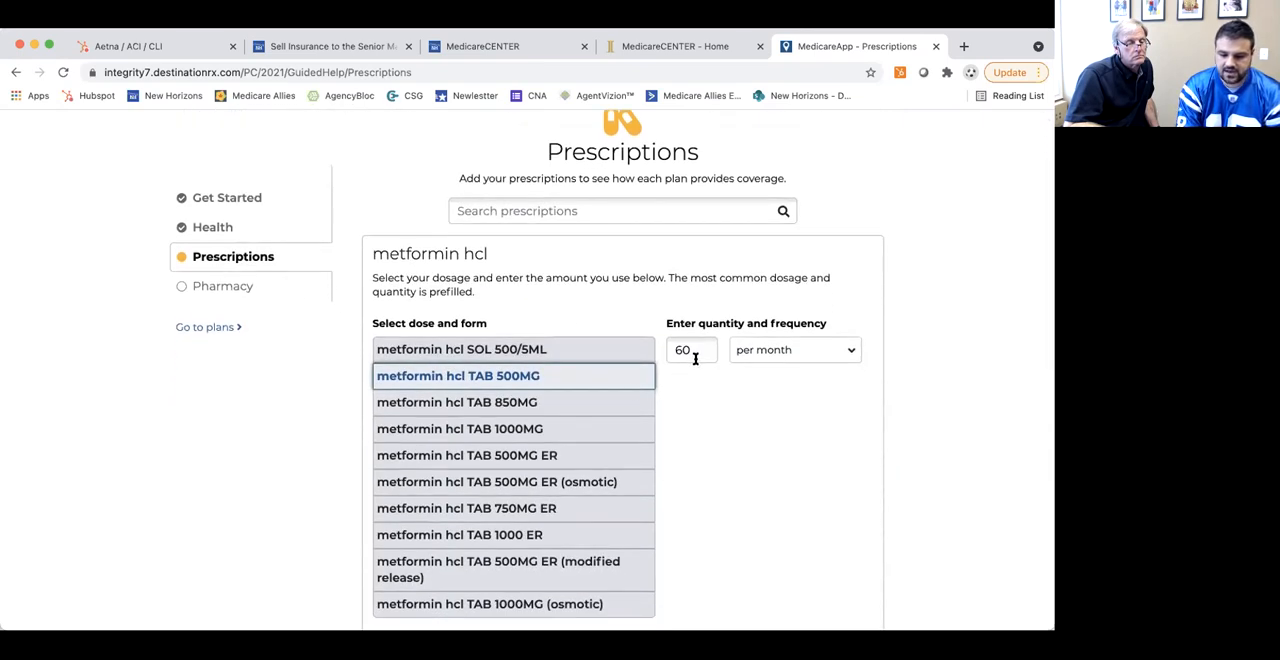
pyautogui.scroll(-3, 787, 366)
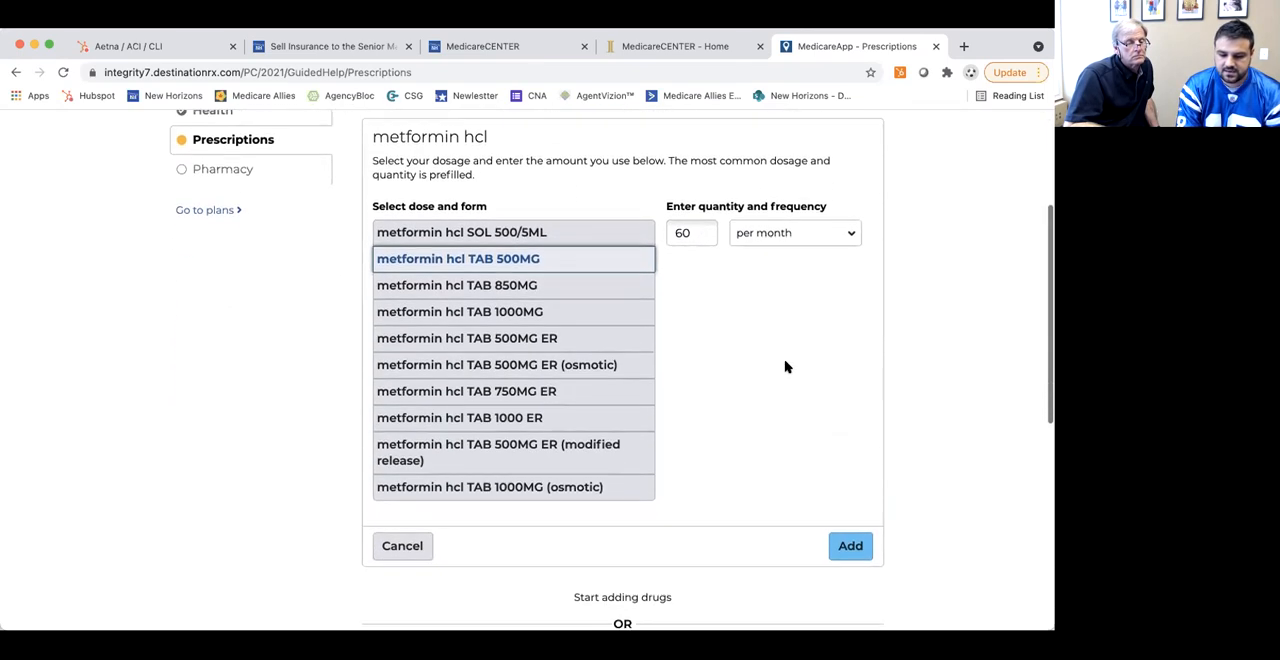
pyautogui.click(850, 521)
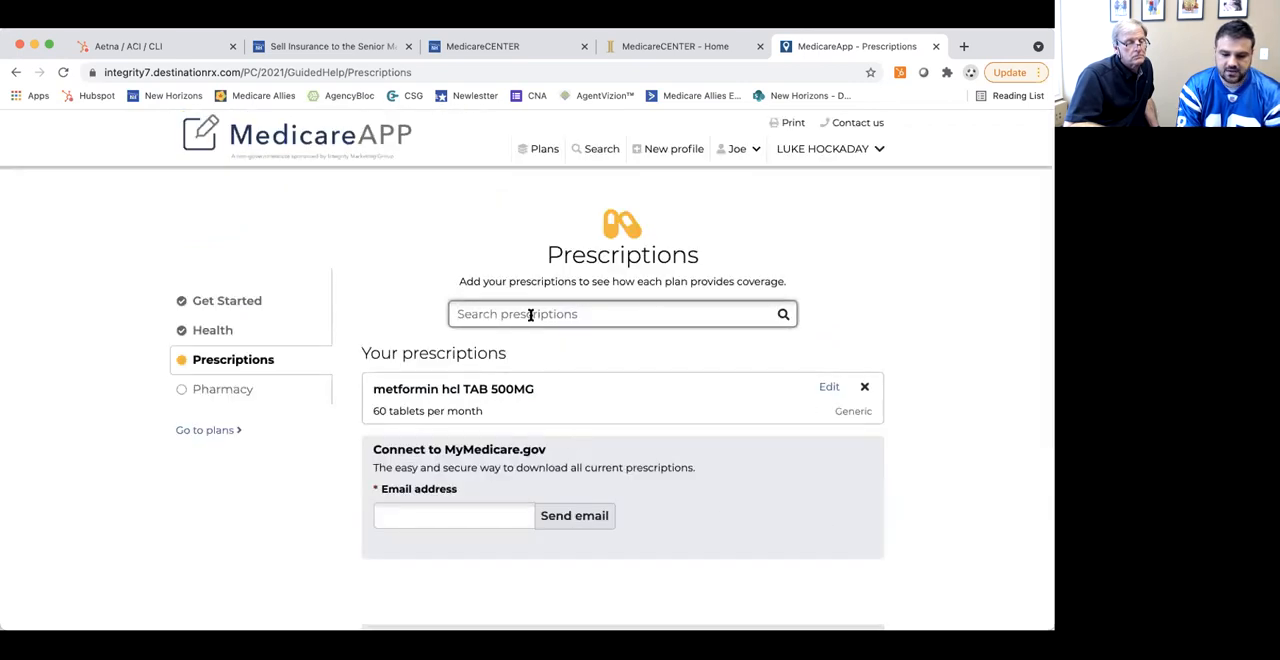
# Add the prescription lisinopril TAB 20MG with the prefilled quantity of 30 per month
pyautogui.click(530, 314)
pyautogui.write('lisinopril')
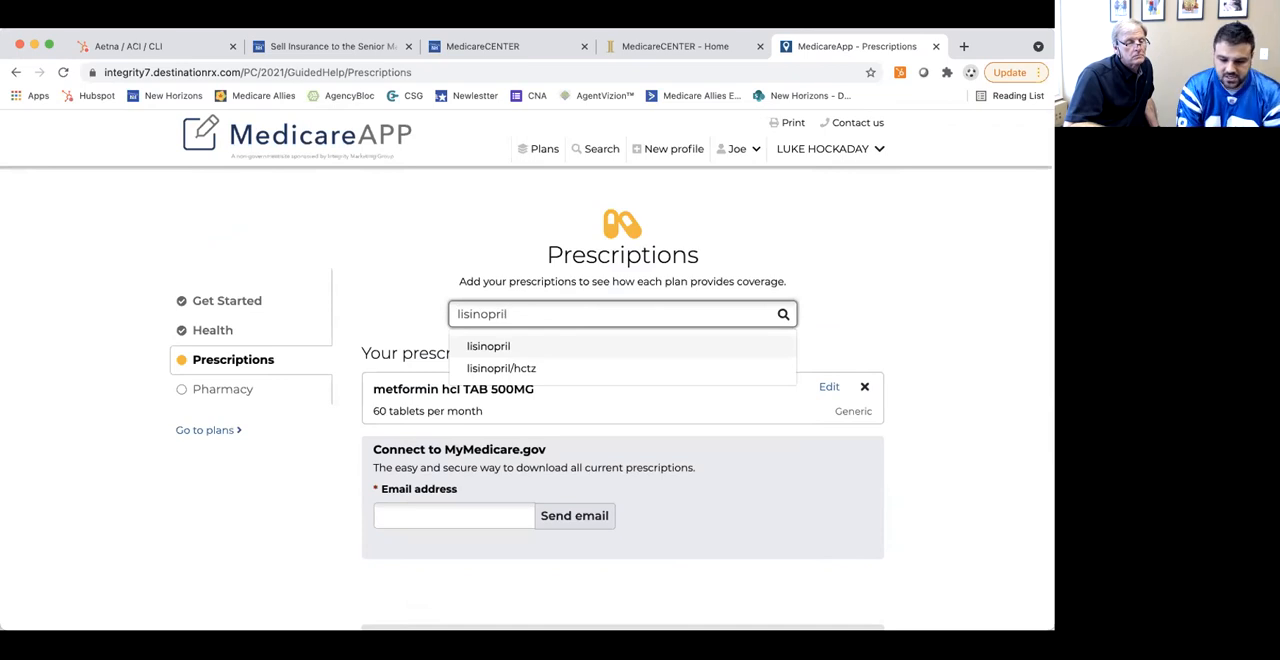
pyautogui.click(516, 345)
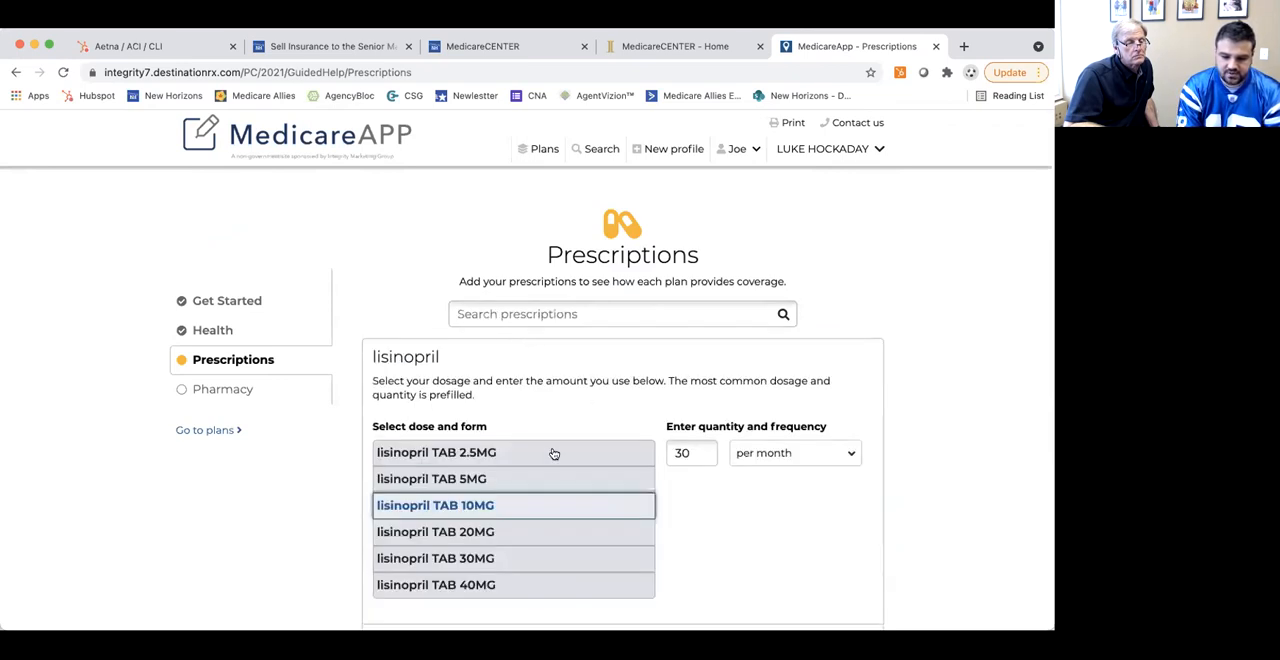
pyautogui.click(498, 533)
pyautogui.scroll(-1, 703, 482)
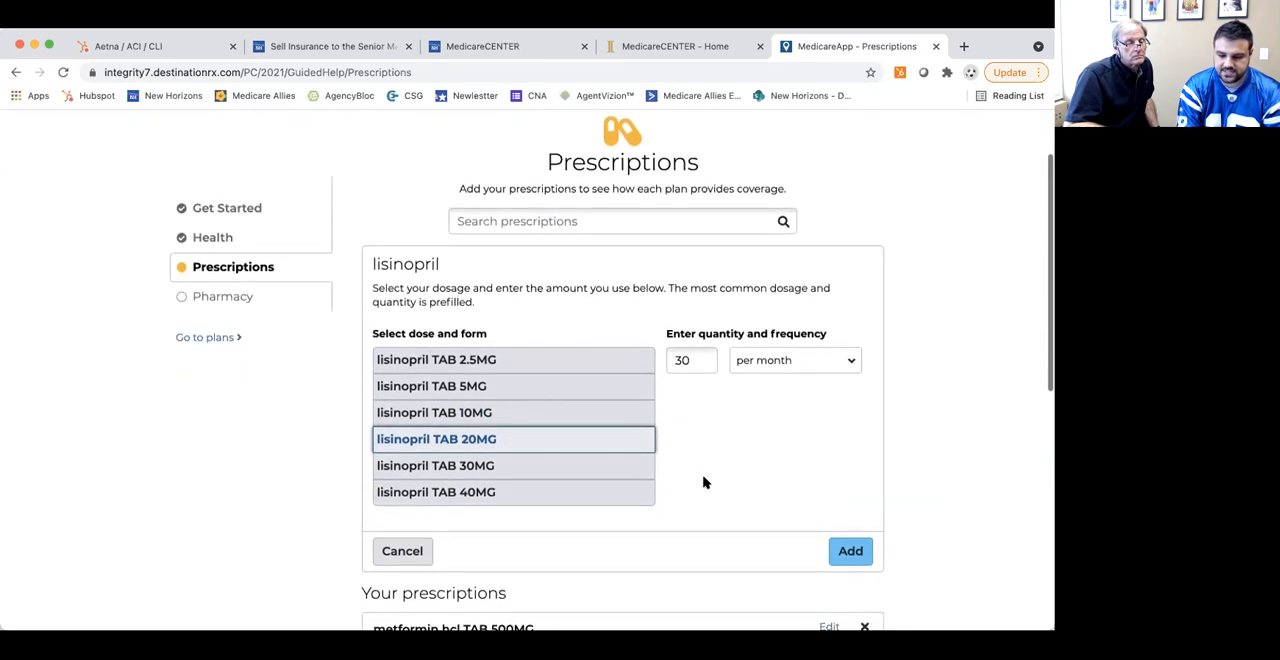
pyautogui.click(849, 535)
# Review the beneficiary's prescription list and continue to the Pharmacy preferences
pyautogui.scroll(-5, 849, 535)
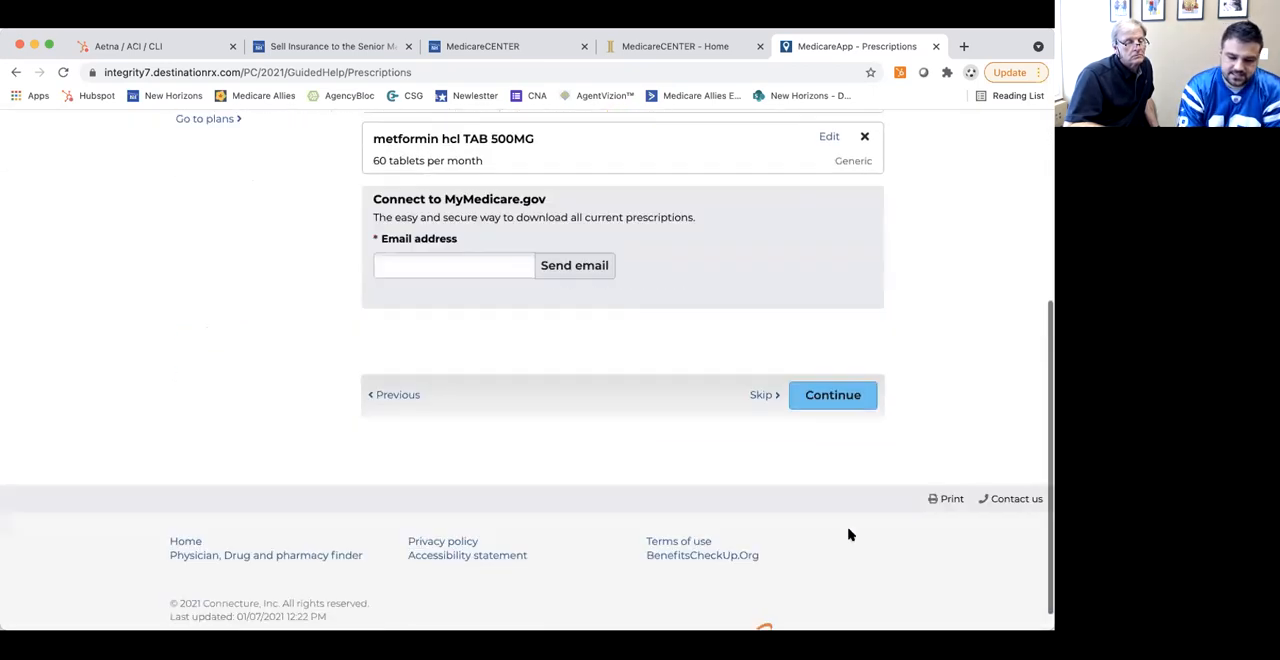
pyautogui.scroll(5, 849, 531)
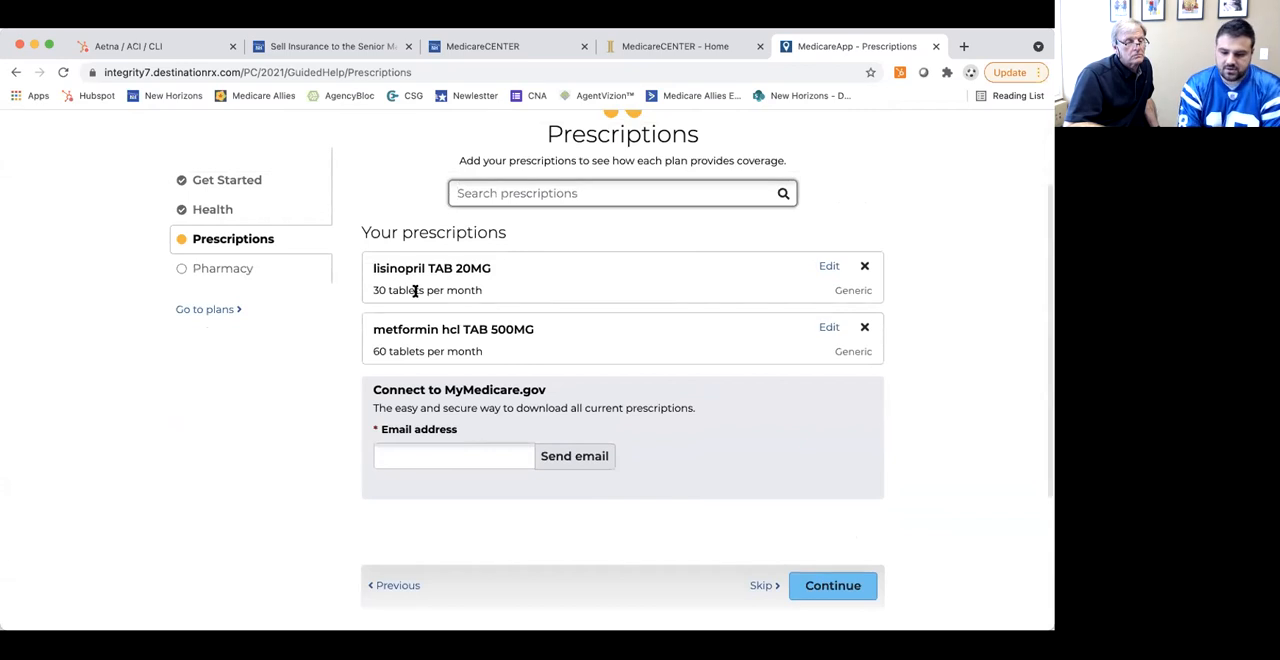
pyautogui.scroll(1, 450, 320)
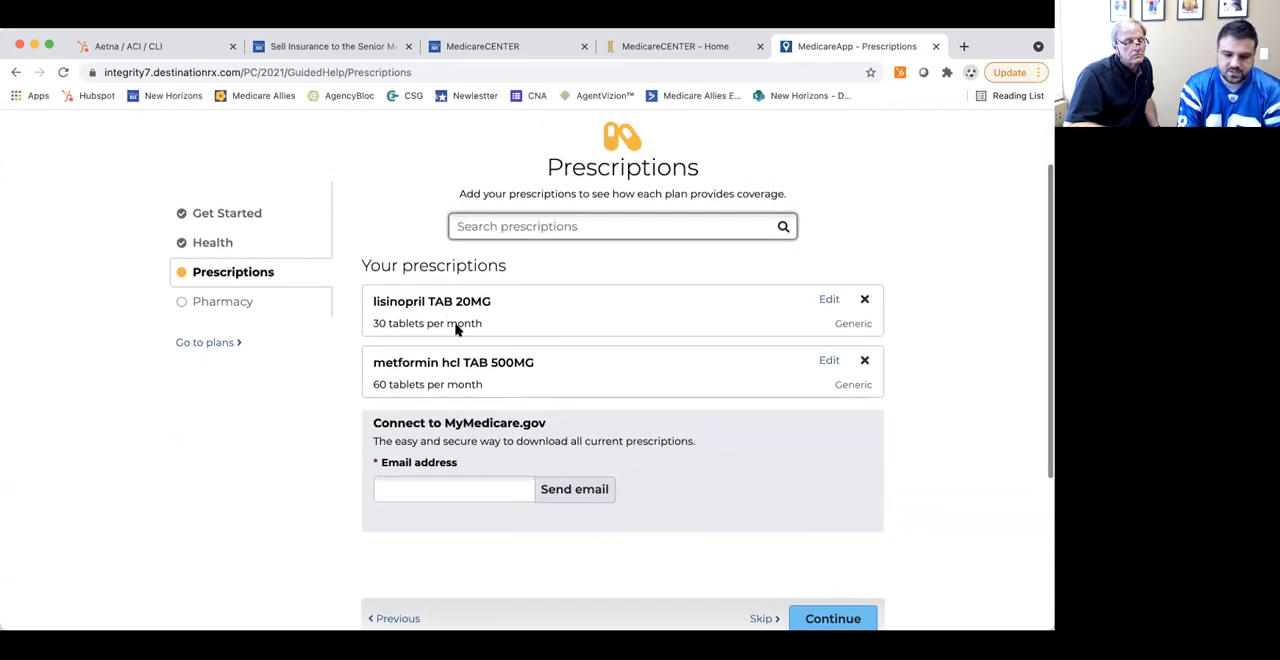
pyautogui.scroll(-2, 487, 369)
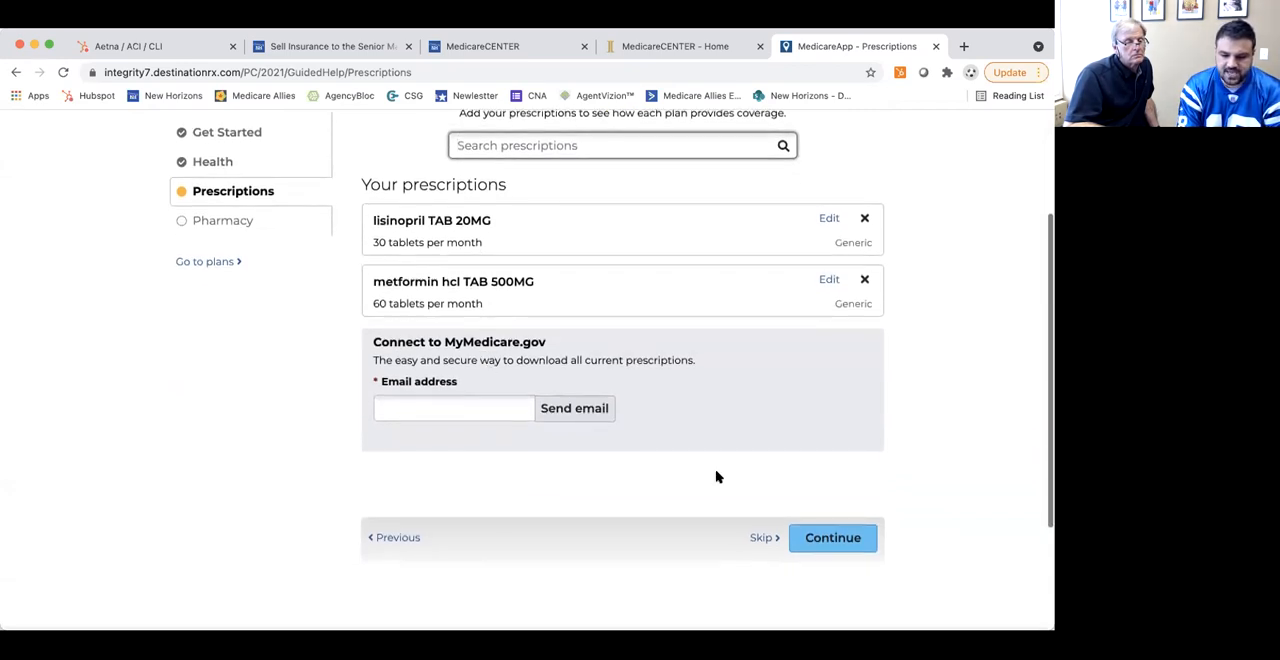
pyautogui.click(825, 538)
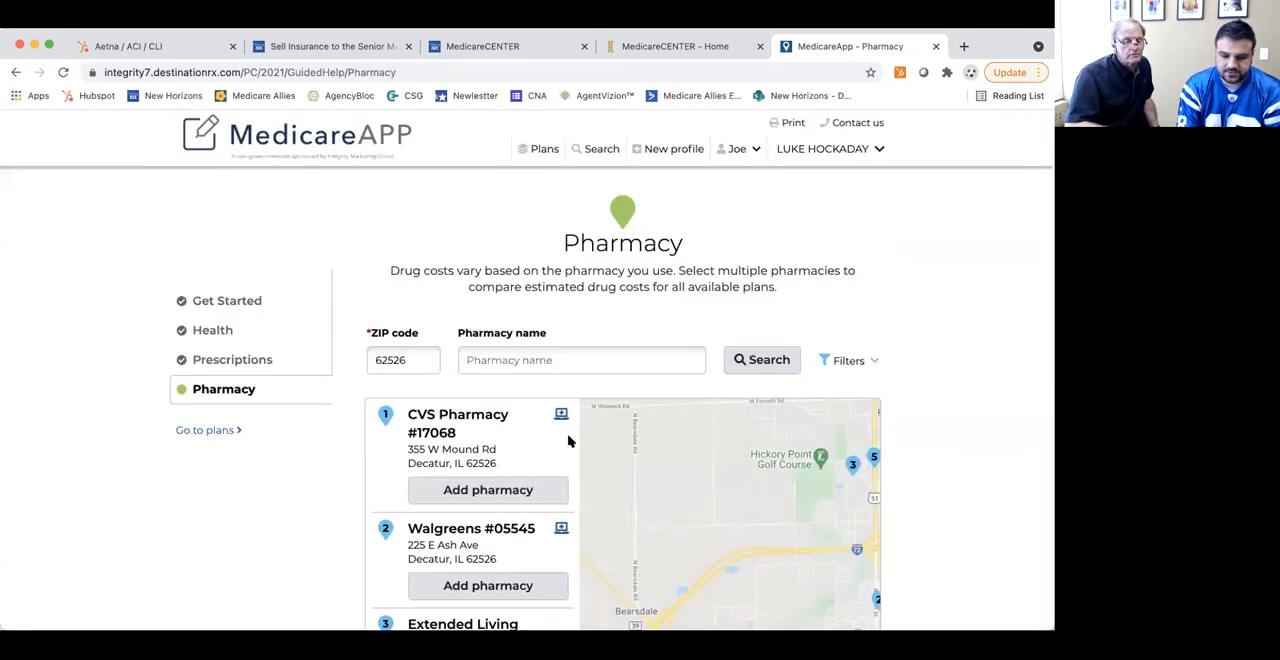
# Add CVS Pharmacy #17068 and Walgreens #05545 from the pharmacies found for ZIP code 62526
pyautogui.scroll(-2, 568, 440)
pyautogui.scroll(2, 568, 440)
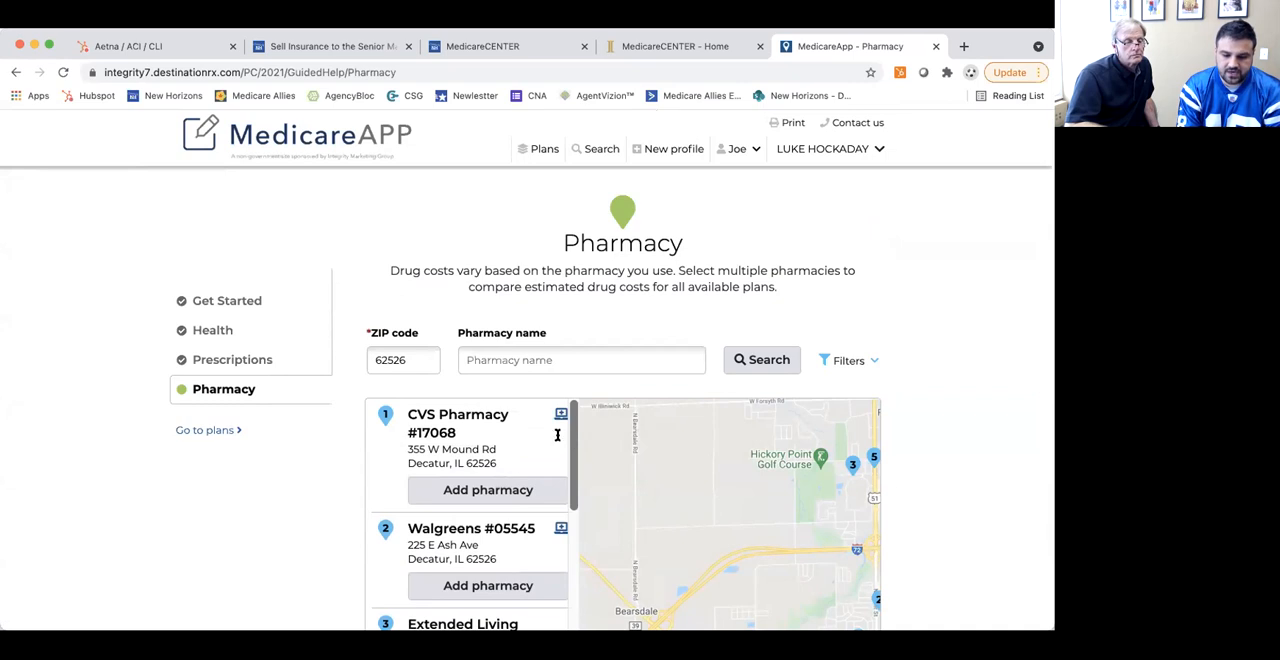
pyautogui.scroll(-2, 450, 400)
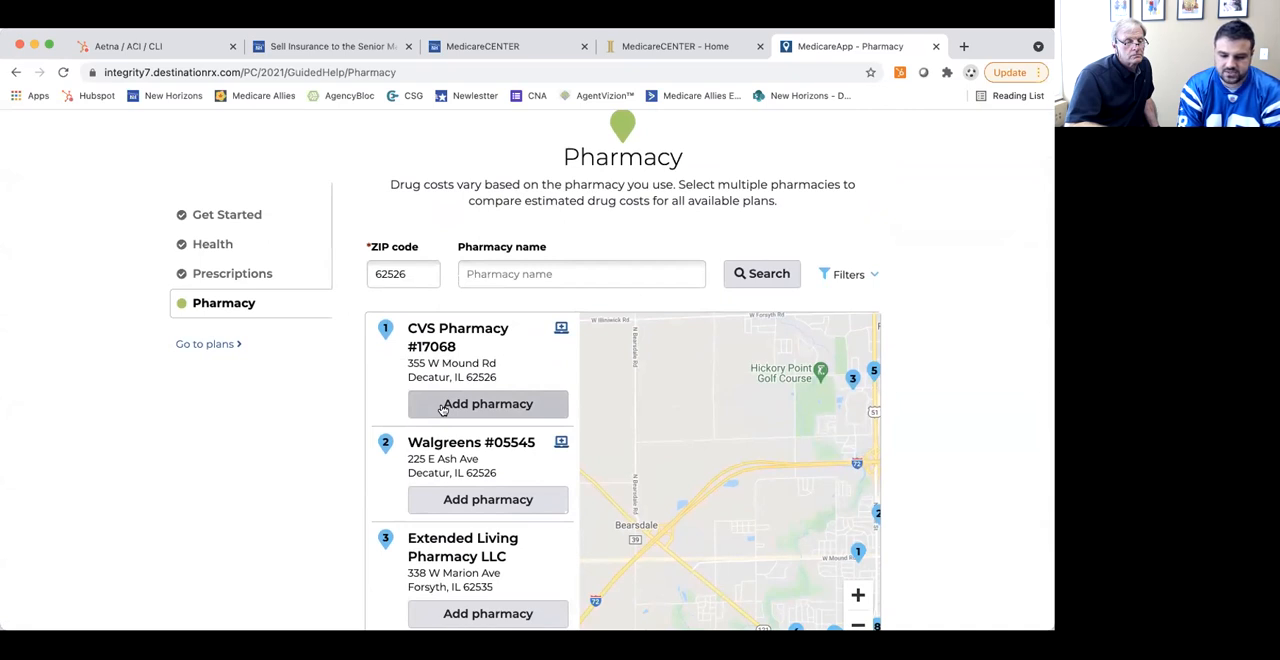
pyautogui.click(443, 408)
pyautogui.scroll(-2, 443, 408)
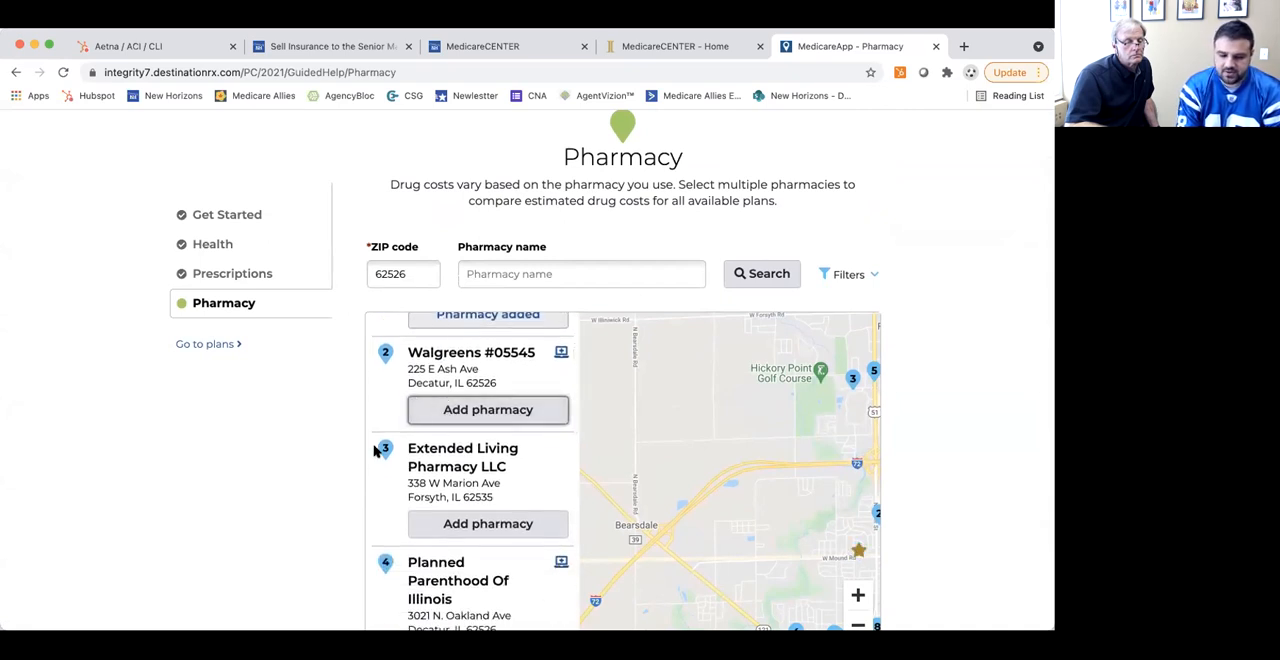
pyautogui.scroll(1, 424, 535)
pyautogui.click(474, 440)
# Check the selected pharmacies, keep CVS Pharmacy #17068 as primary and continue to the plan list
pyautogui.scroll(-5, 905, 455)
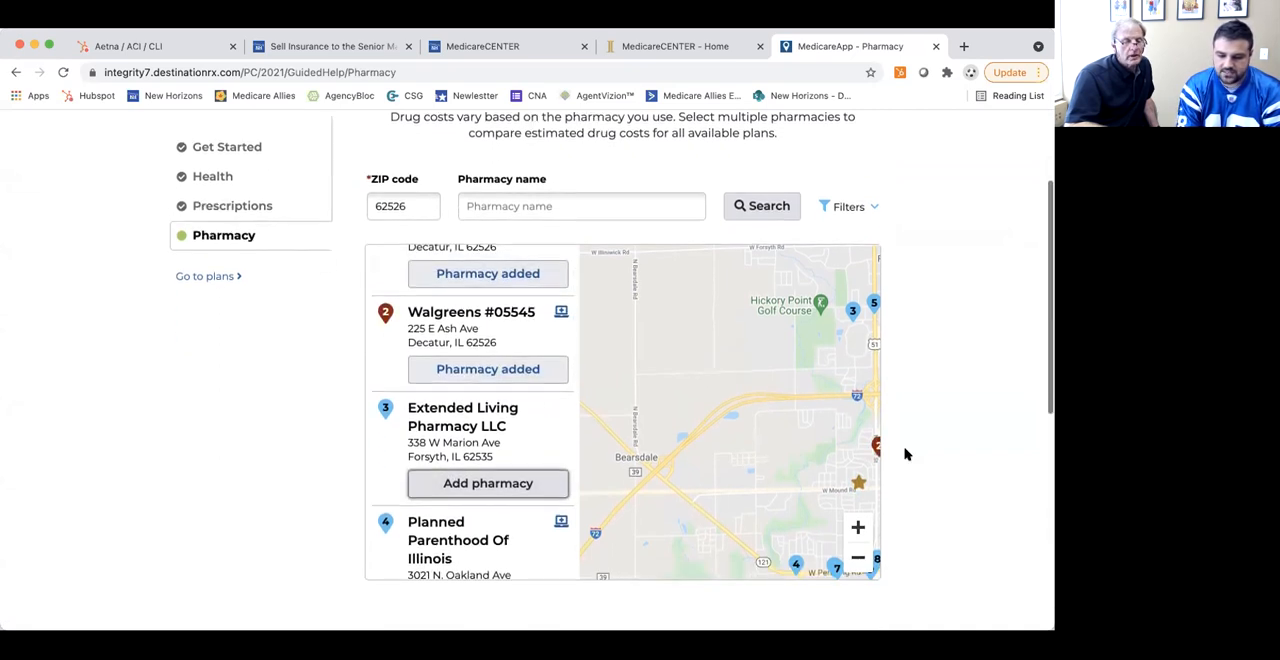
pyautogui.scroll(-1, 900, 456)
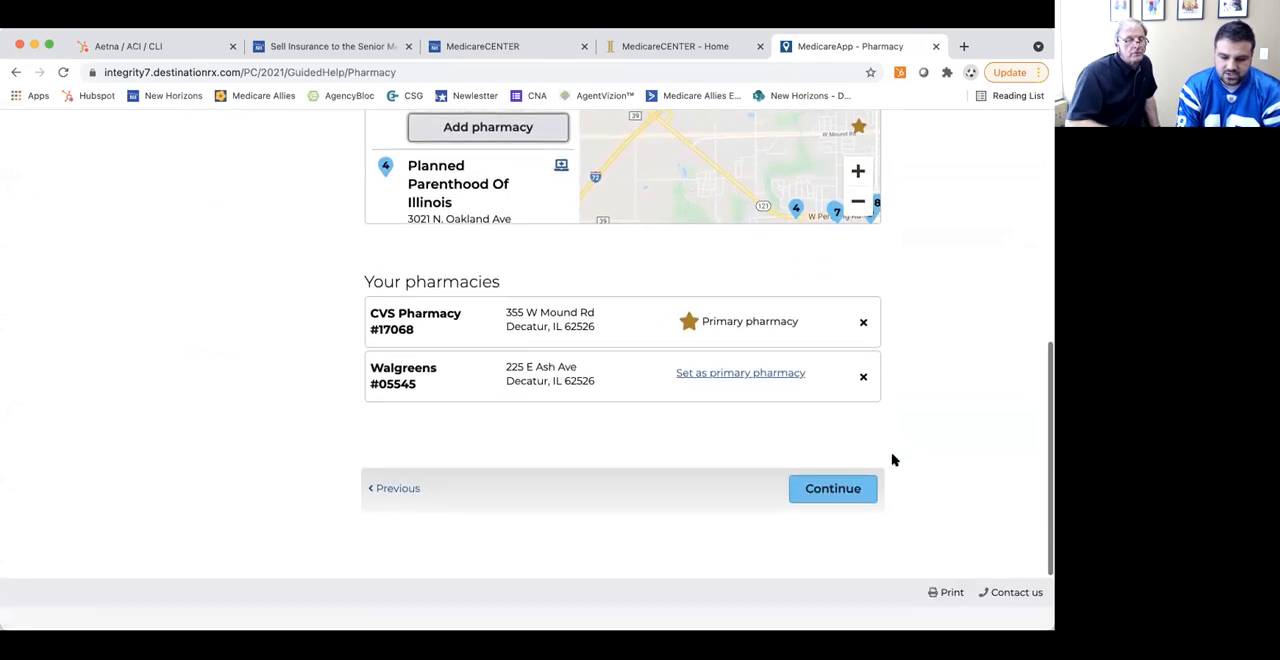
pyautogui.click(815, 491)
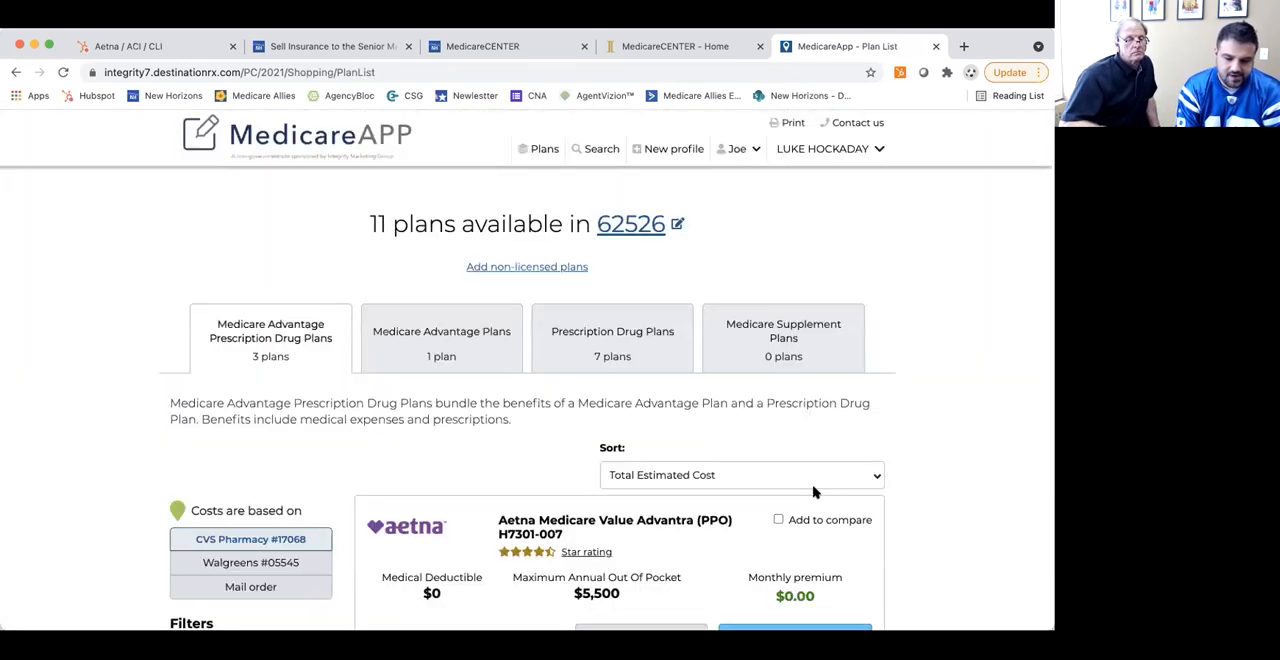
# Look over the plan categories and the available sort options, keeping the sort order on Total Estimated Cost
pyautogui.scroll(-4, 815, 491)
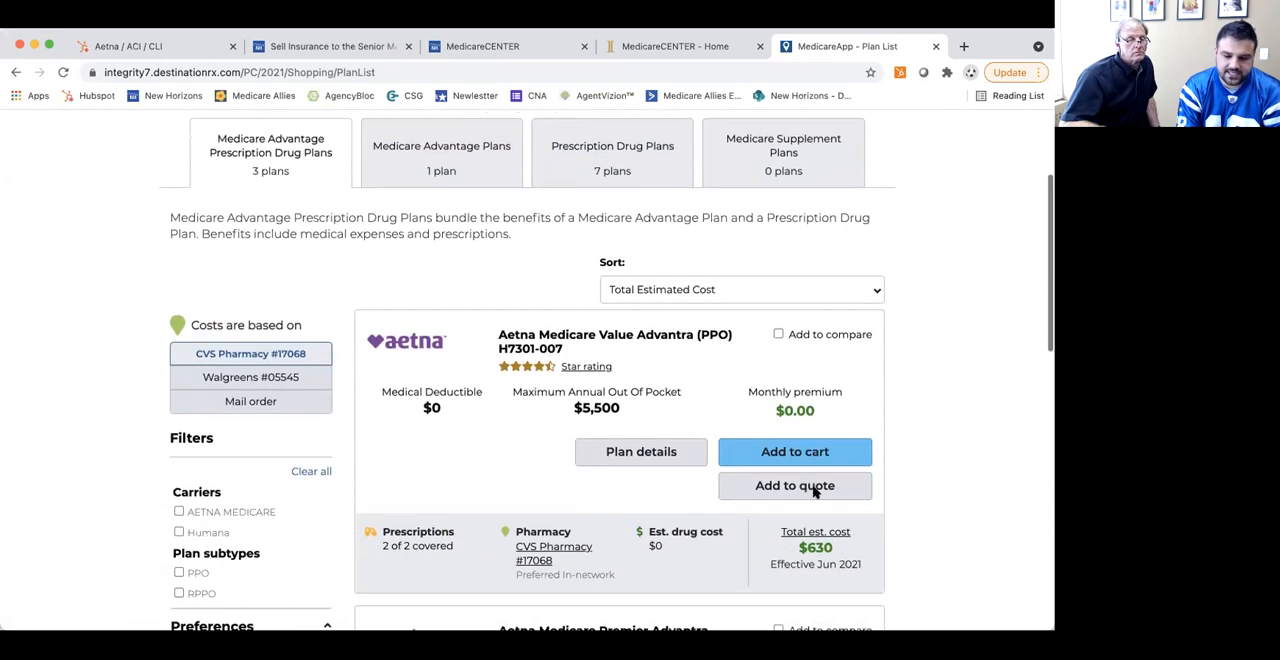
pyautogui.scroll(4, 800, 491)
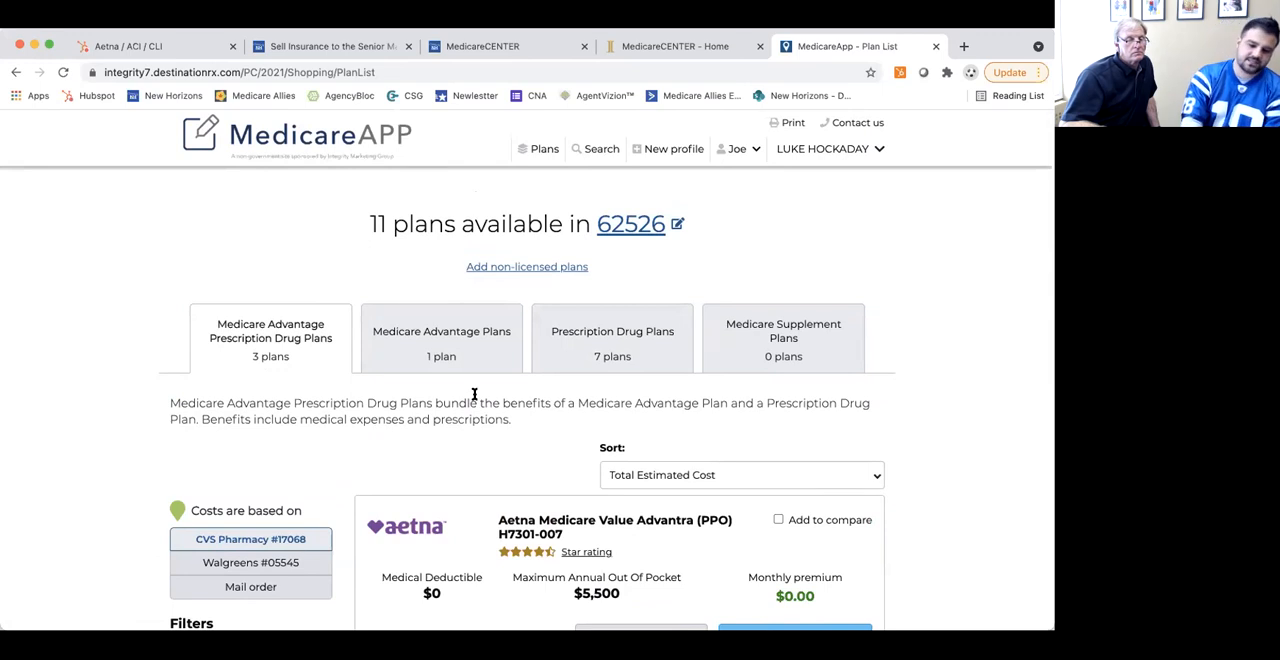
pyautogui.scroll(-4, 474, 394)
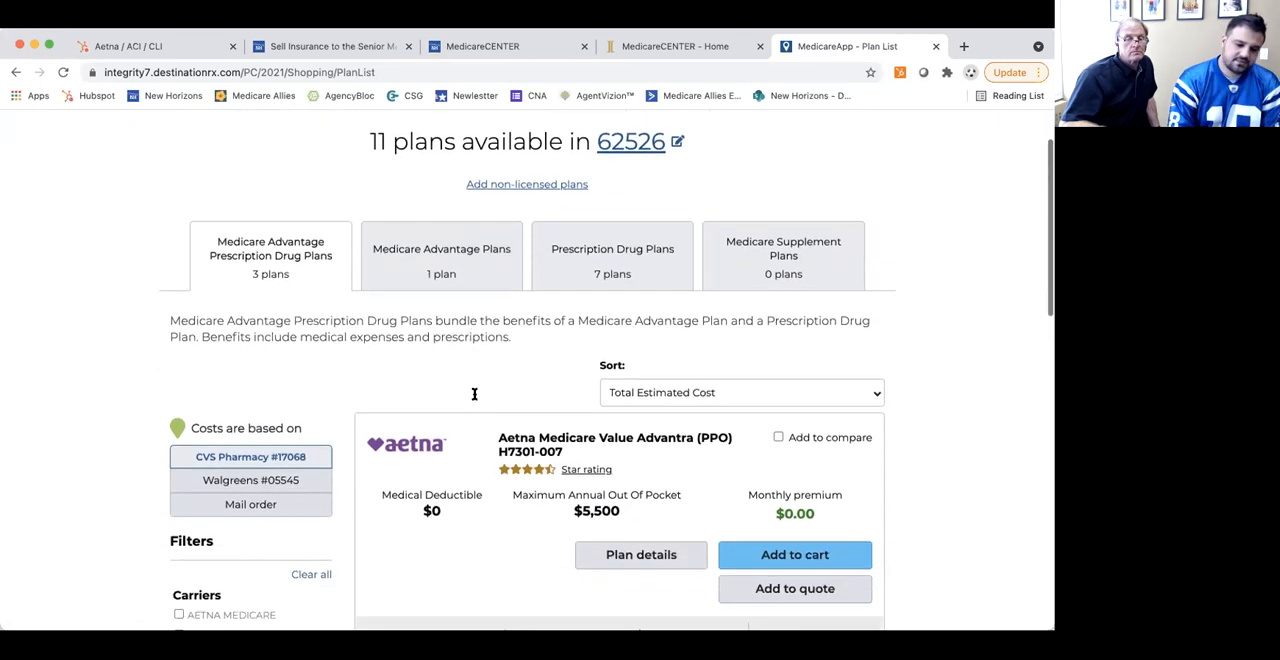
pyautogui.scroll(2, 474, 397)
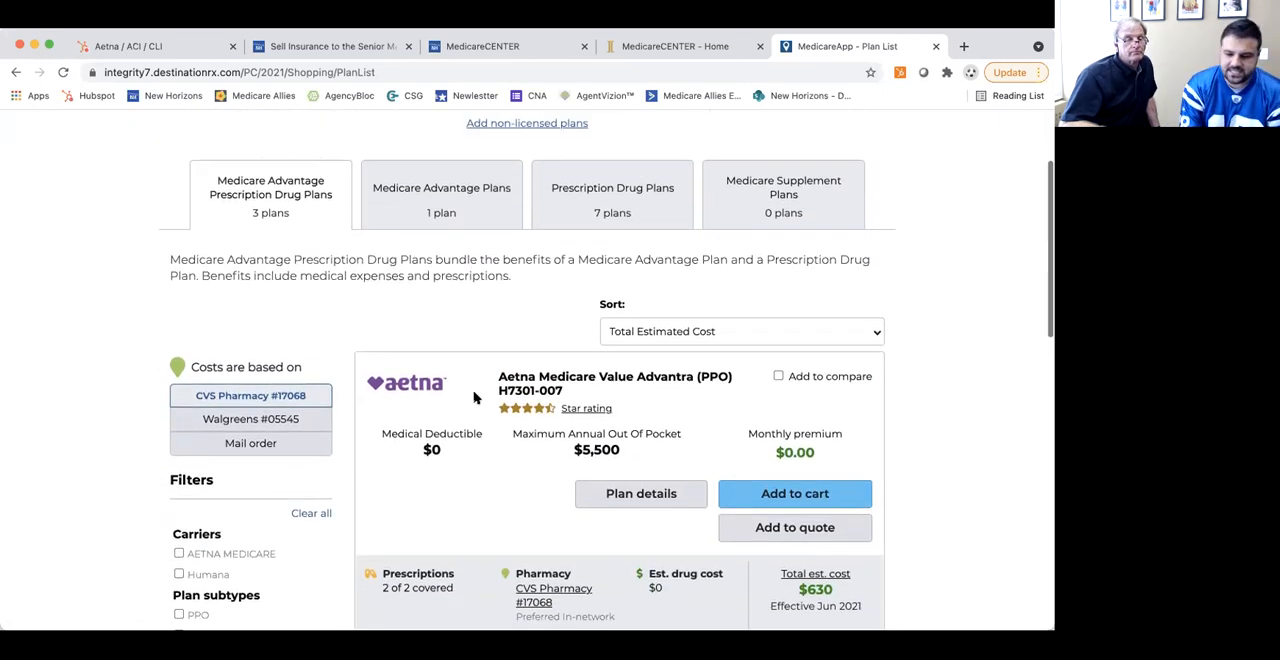
pyautogui.click(677, 418)
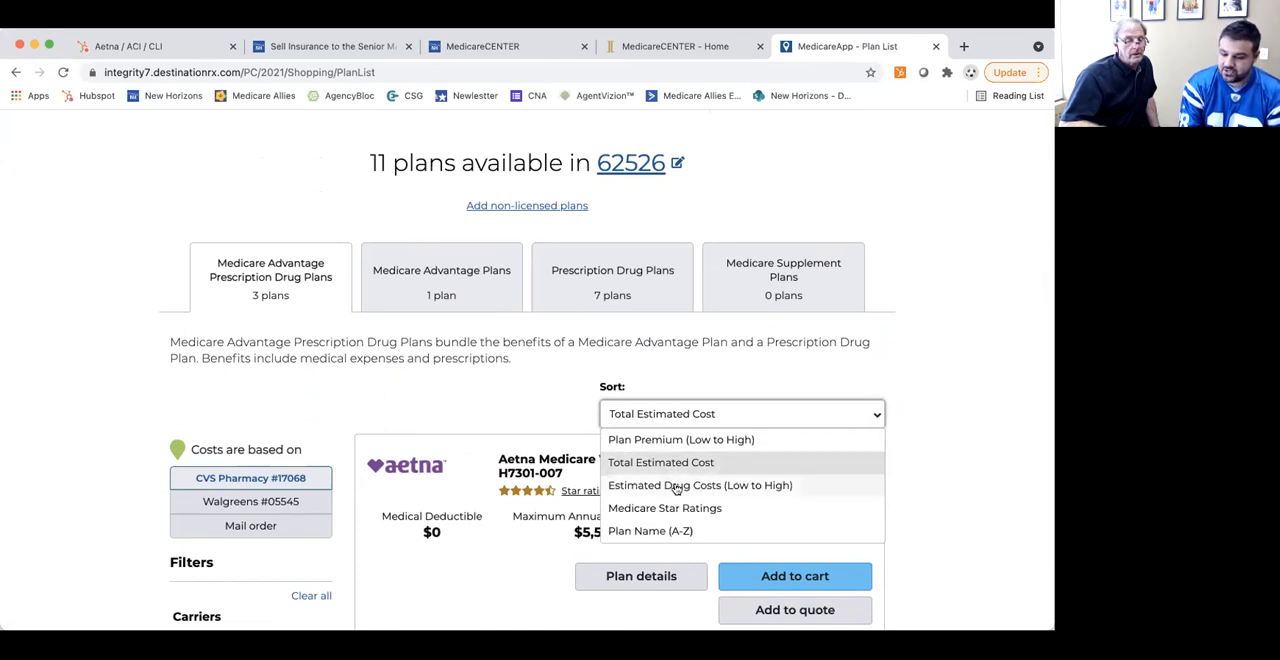
pyautogui.click(550, 421)
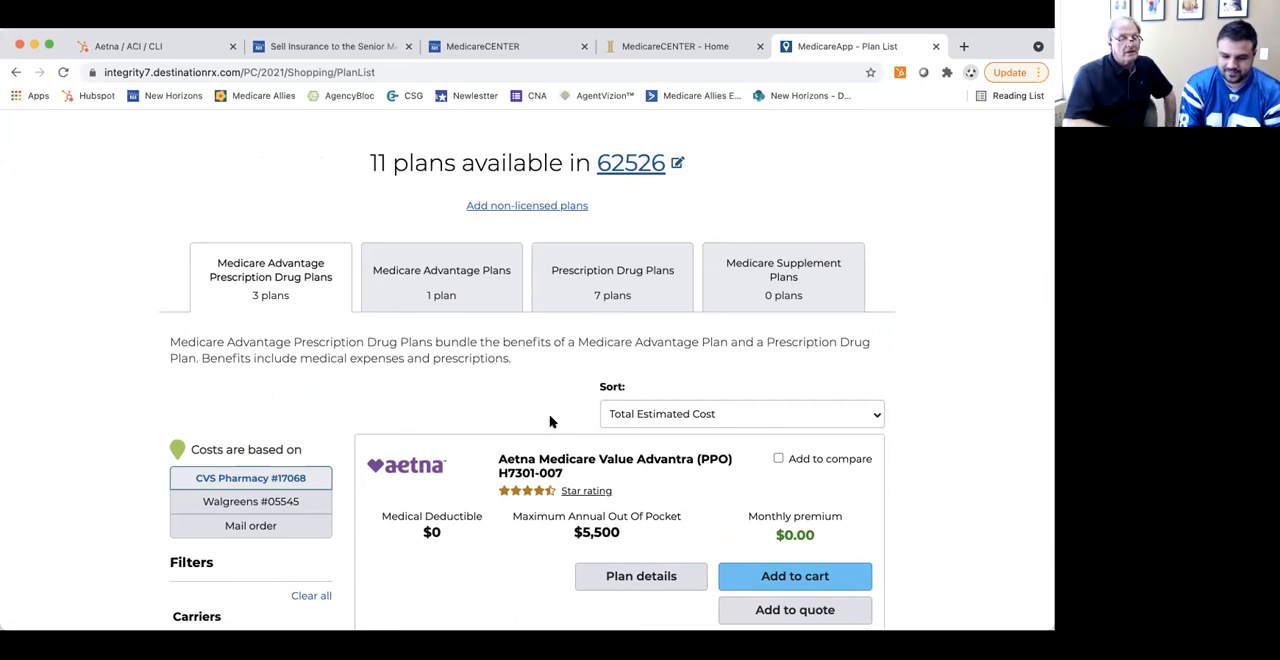
# Compare the premiums, prescription coverage and total estimated costs of the listed Medicare Advantage Prescription Drug Plans
pyautogui.scroll(-3, 550, 421)
pyautogui.scroll(-5, 550, 421)
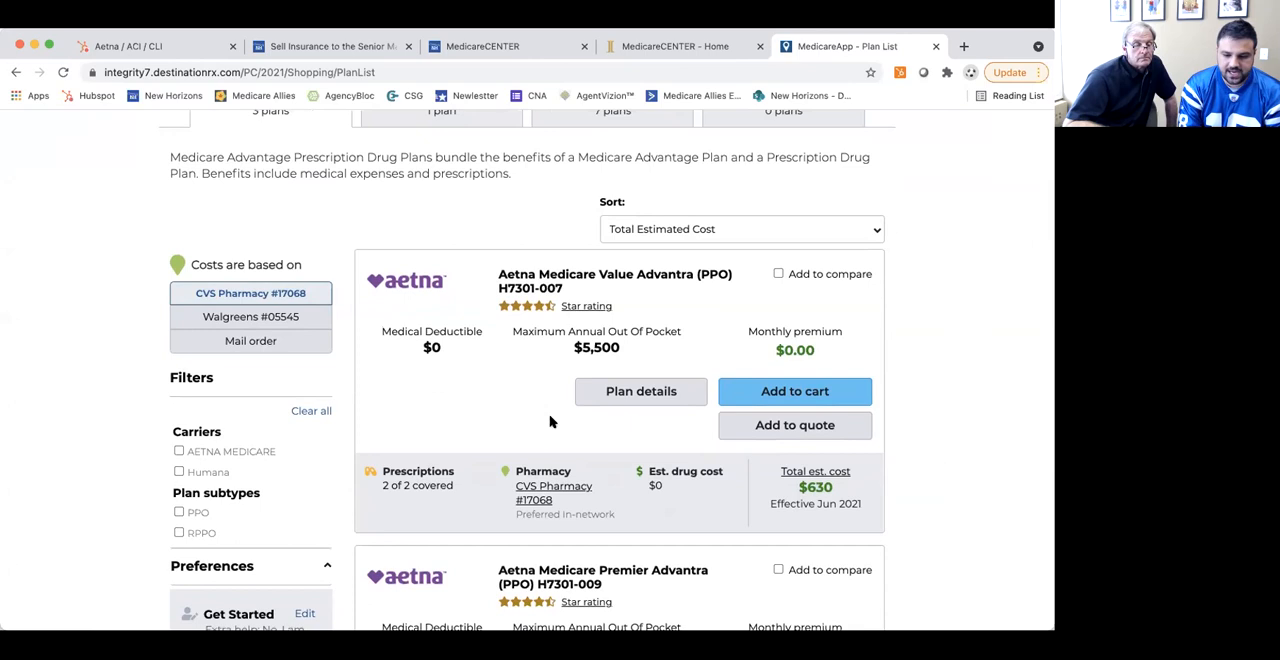
pyautogui.scroll(3, 550, 421)
pyautogui.scroll(-10, 550, 421)
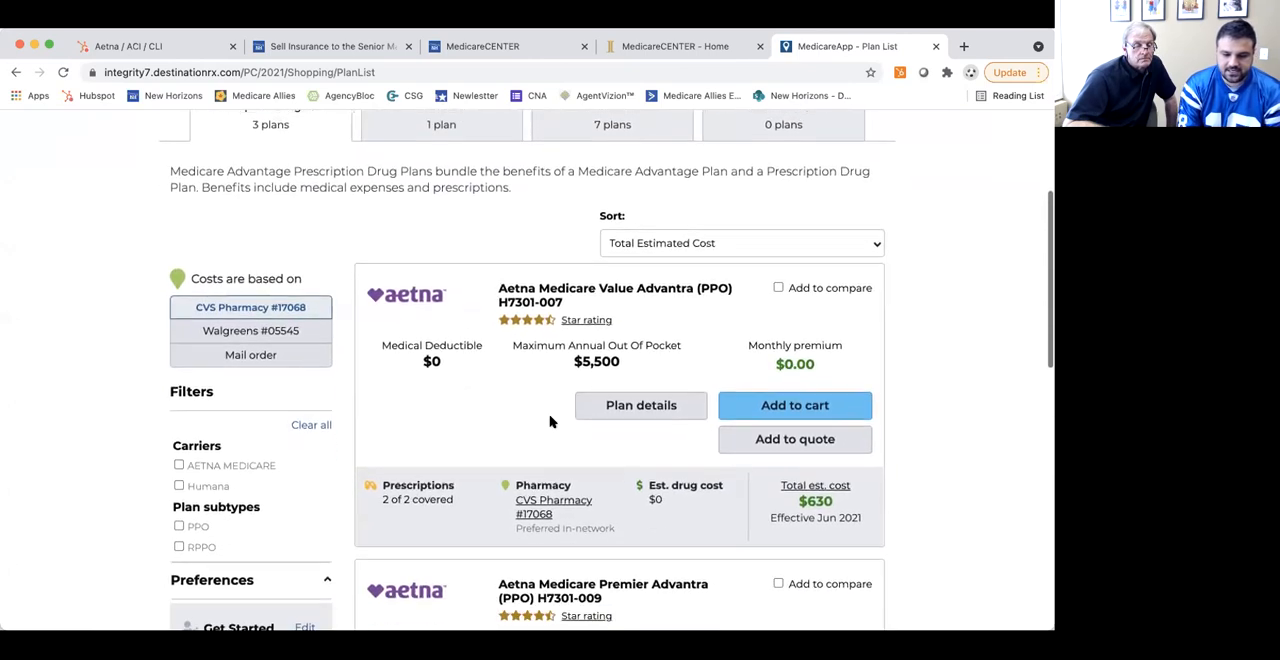
pyautogui.scroll(-5, 550, 421)
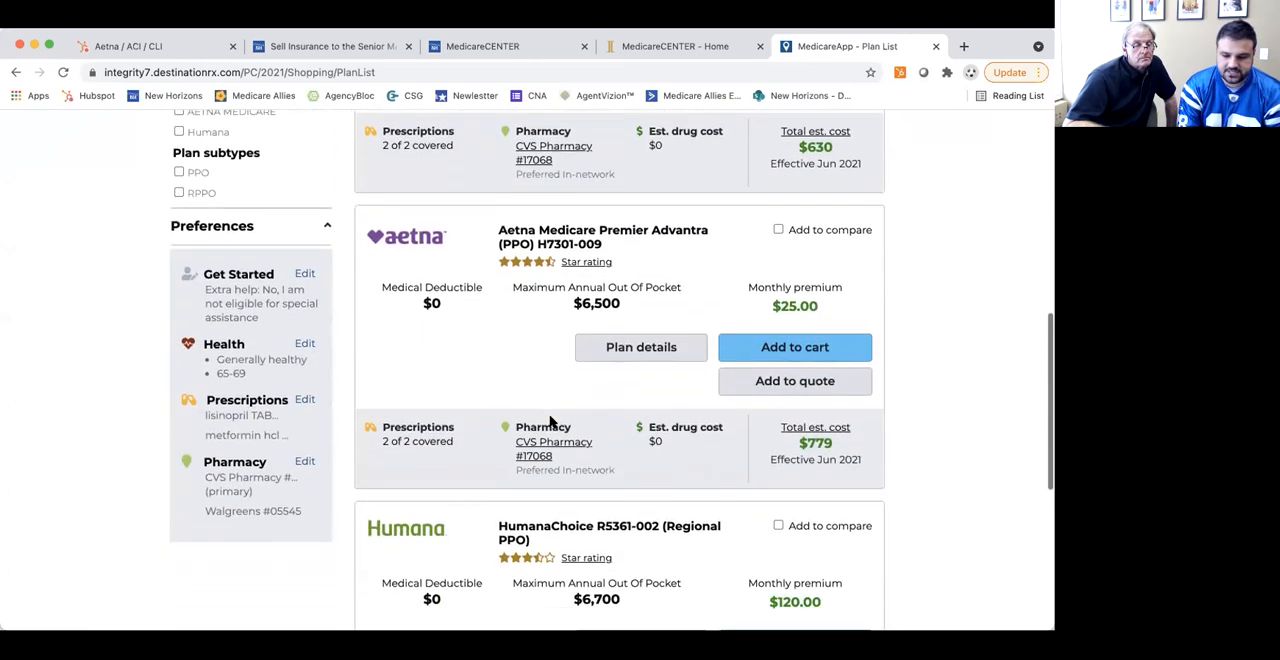
pyautogui.scroll(13, 550, 418)
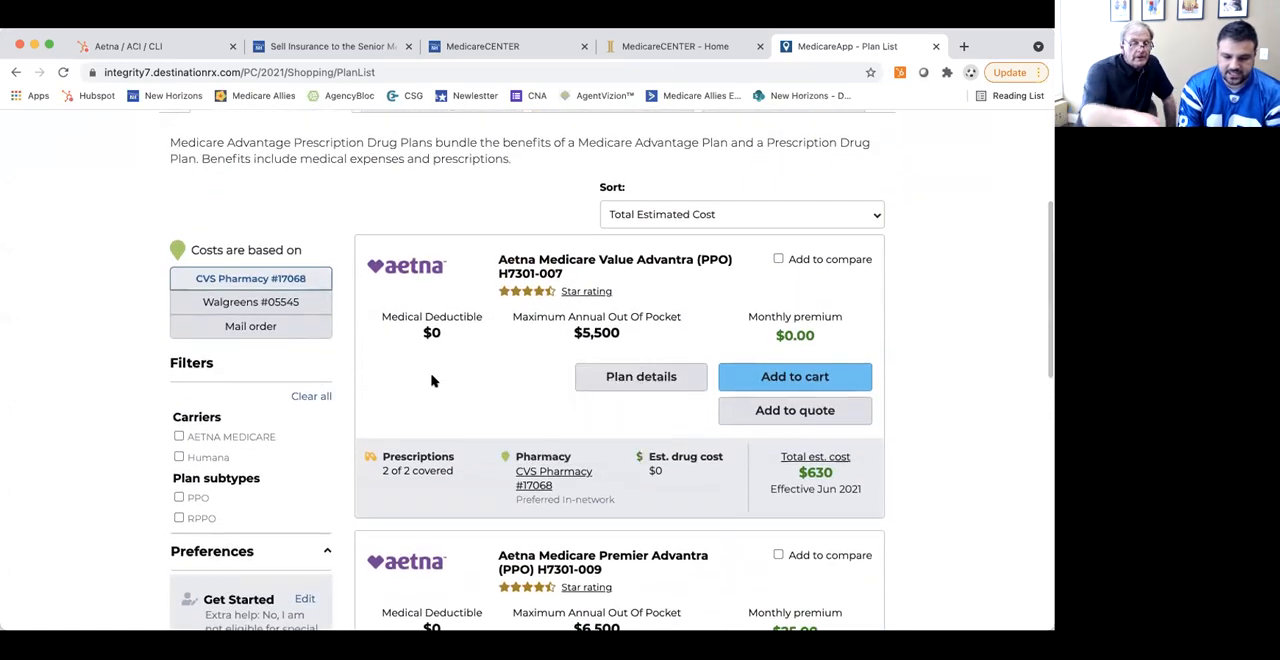
pyautogui.scroll(1, 530, 401)
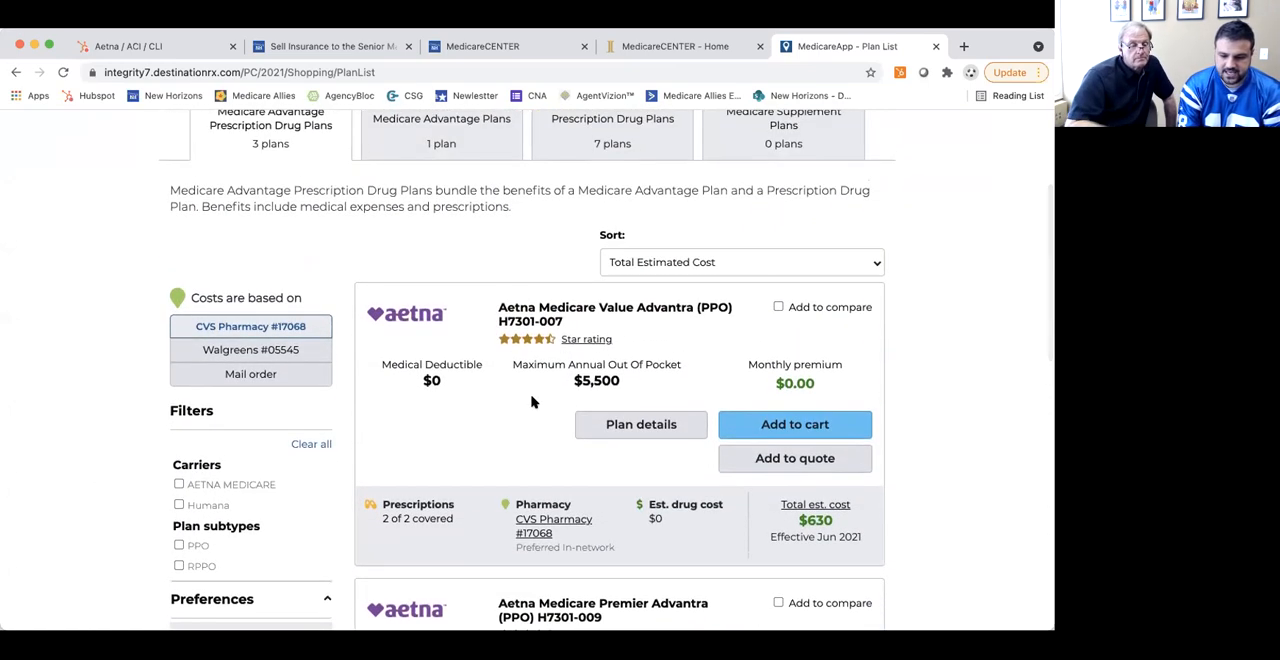
# Open the plan details of Aetna Medicare Value Advantra (PPO) H7301-007 and examine its costs and medical coverage benefits
pyautogui.click(648, 426)
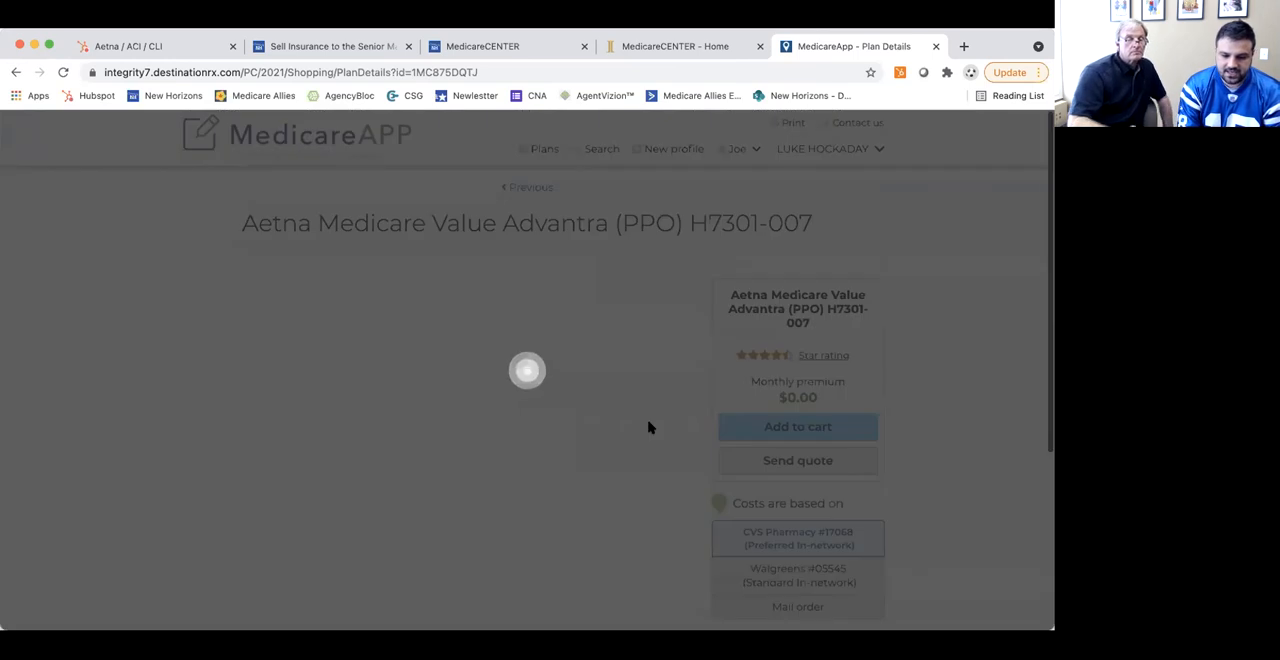
pyautogui.scroll(-1, 568, 462)
pyautogui.scroll(-3, 568, 462)
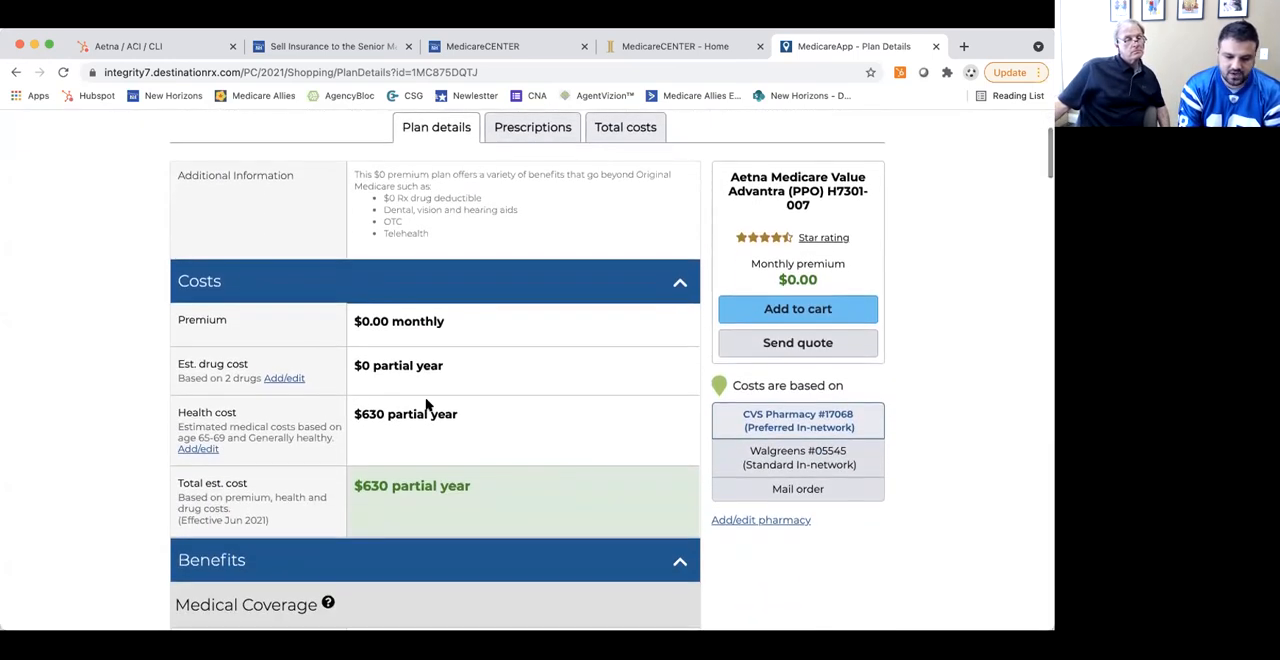
pyautogui.scroll(-6, 428, 407)
pyautogui.scroll(-5, 426, 404)
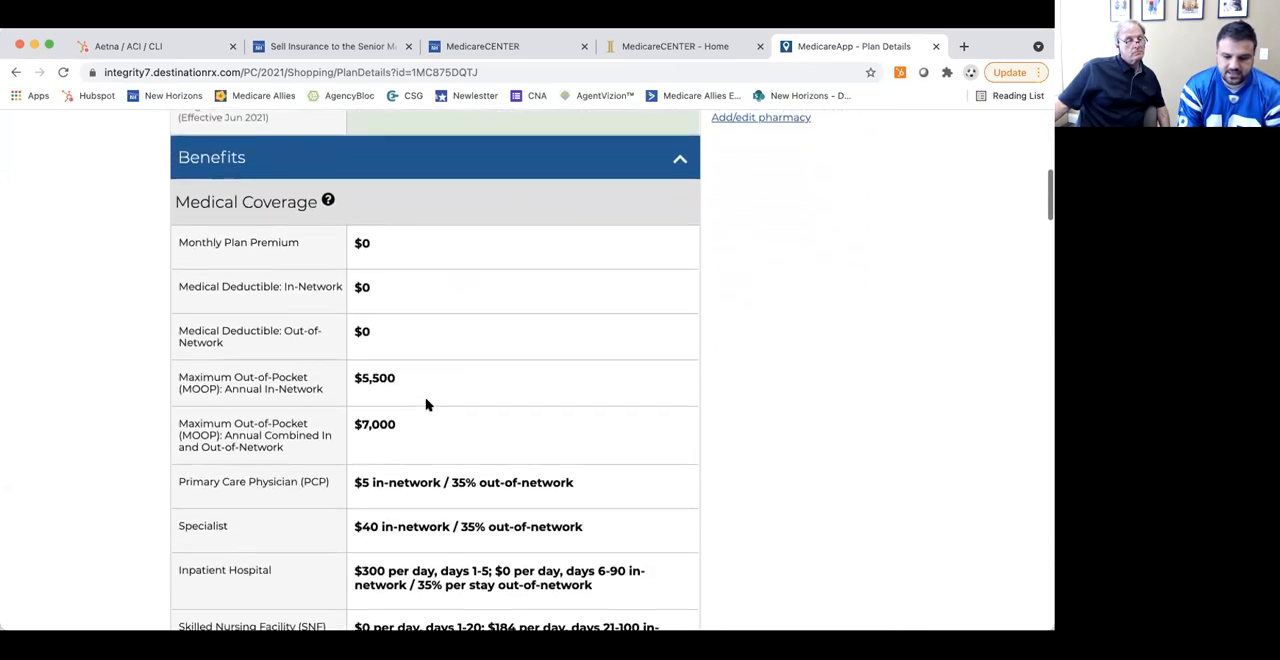
pyautogui.scroll(-2, 426, 404)
pyautogui.scroll(3, 426, 404)
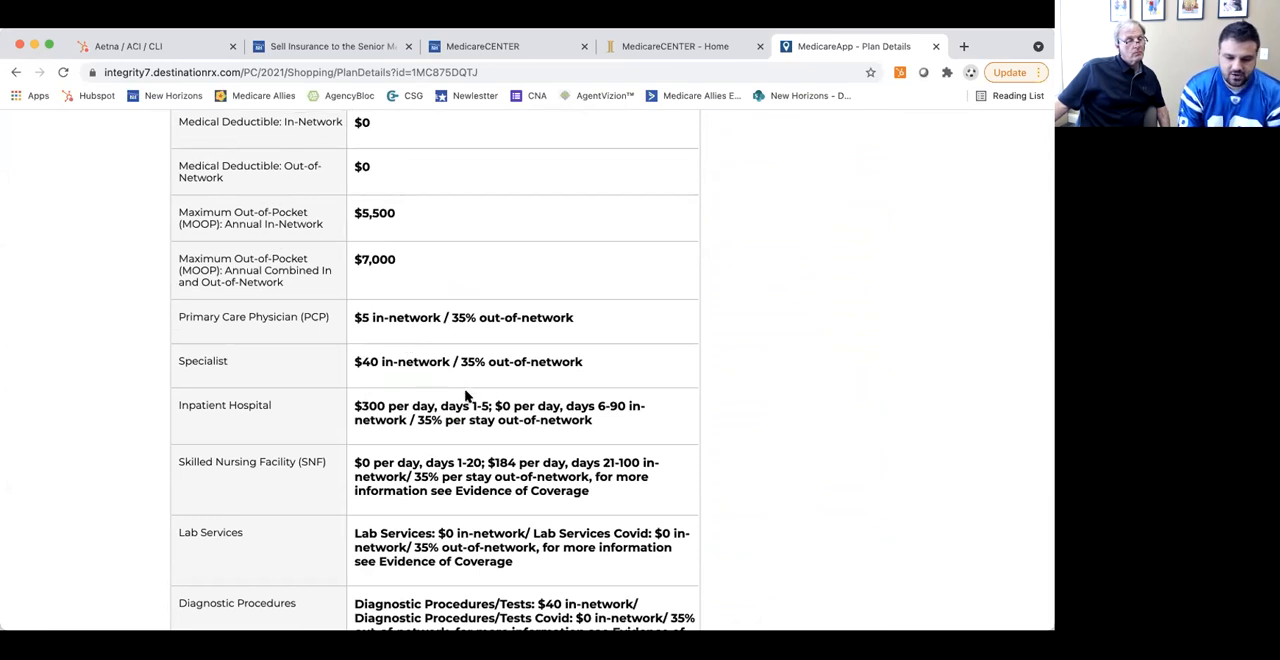
pyautogui.scroll(-2, 466, 396)
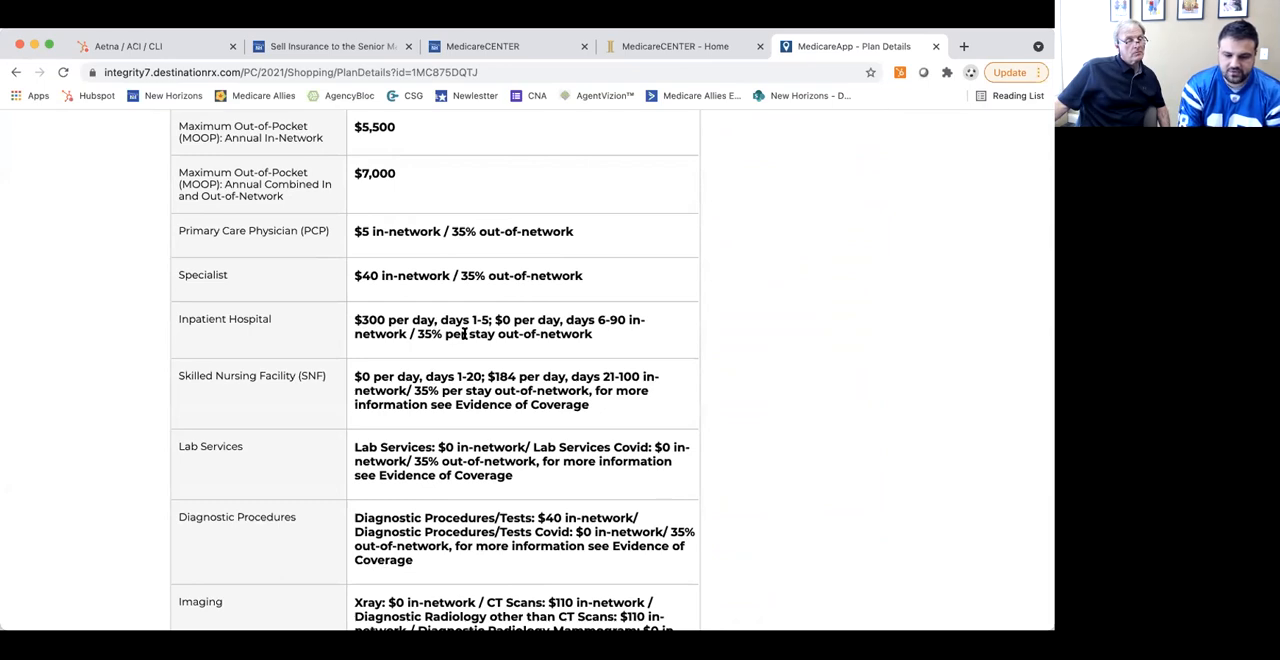
# Review the plan's remaining medical and extra benefits, prescription drug tier costs and plan documents down to the Preferences section
pyautogui.scroll(-10, 464, 333)
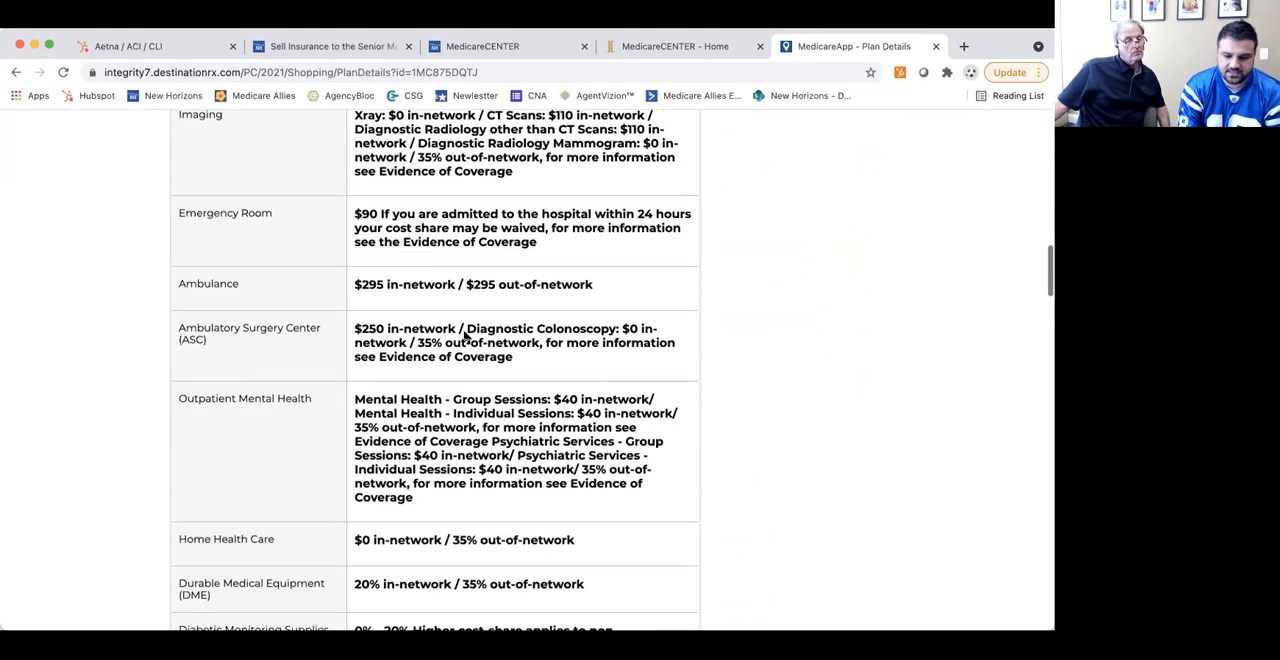
pyautogui.scroll(-8, 464, 333)
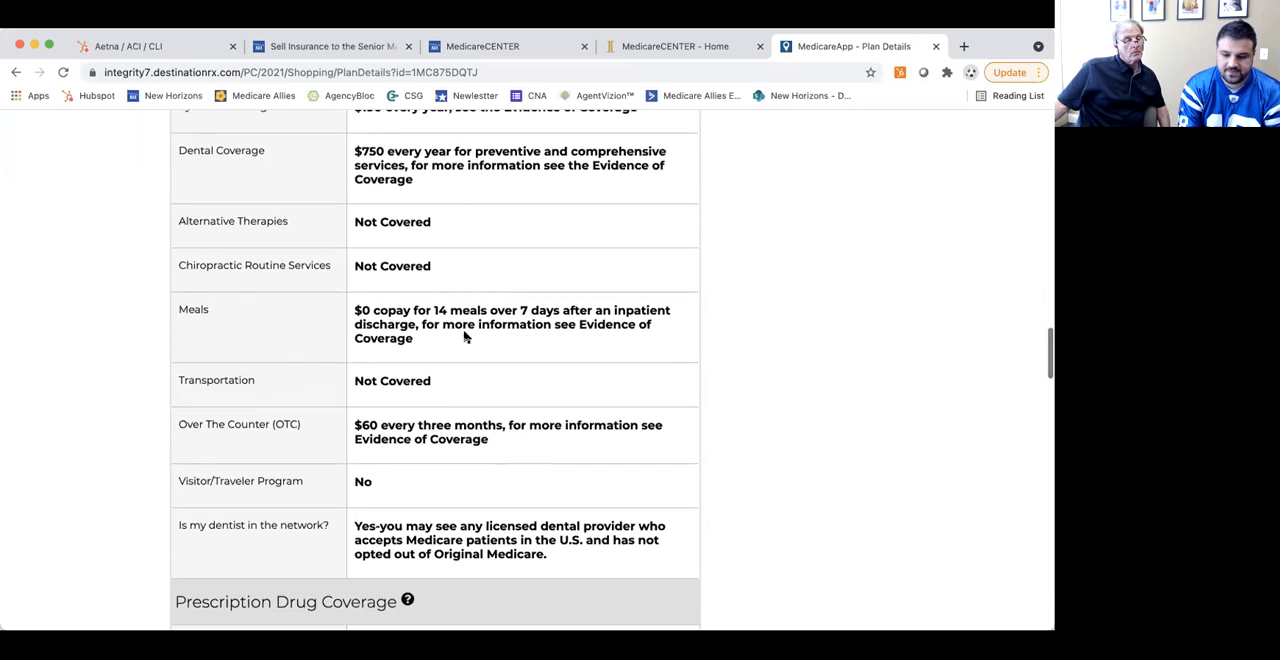
pyautogui.scroll(-7, 464, 337)
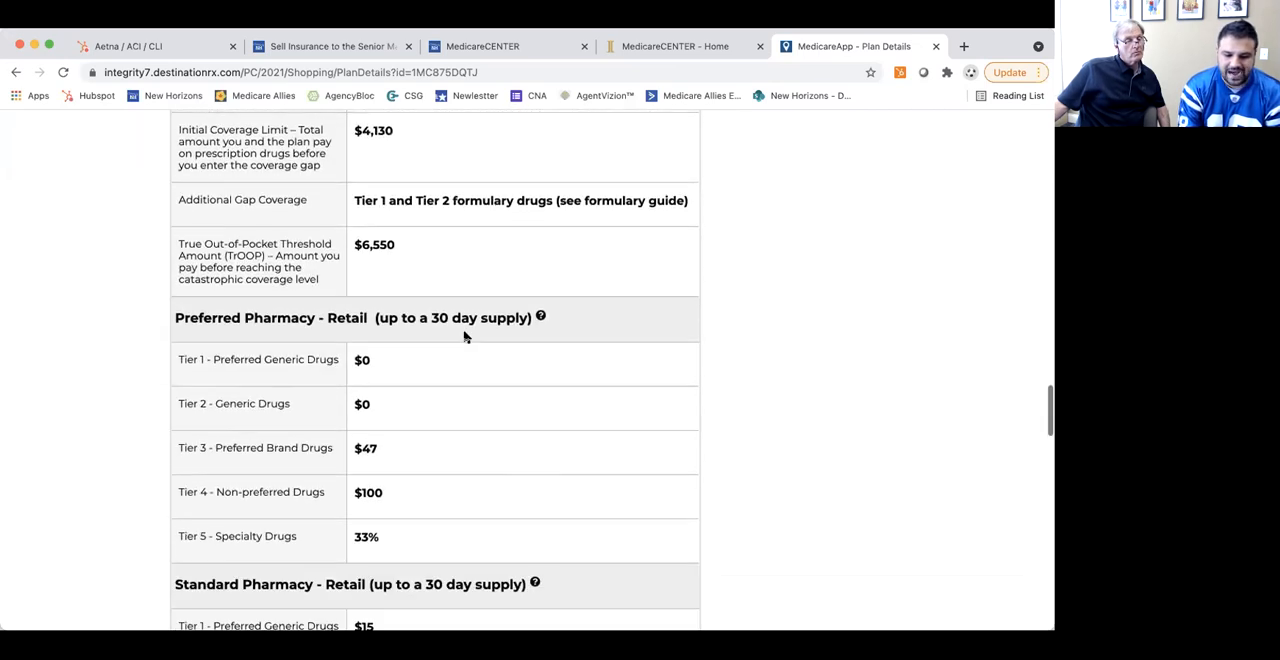
pyautogui.scroll(-8, 464, 337)
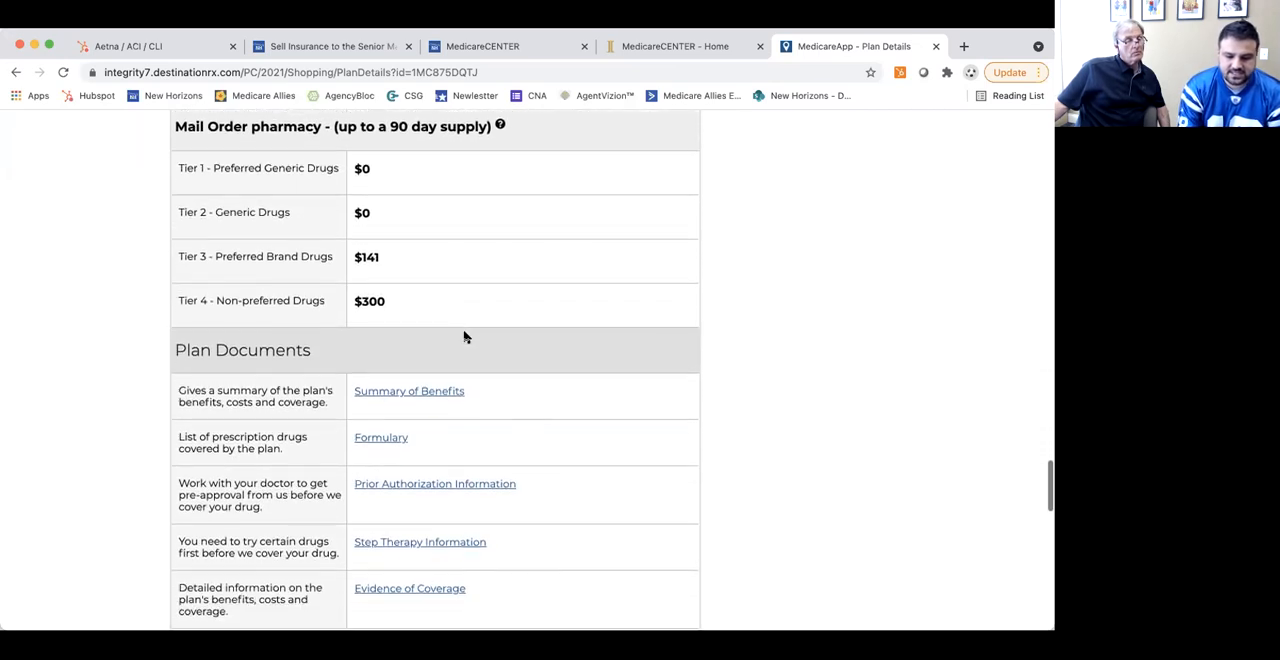
pyautogui.scroll(-4, 464, 337)
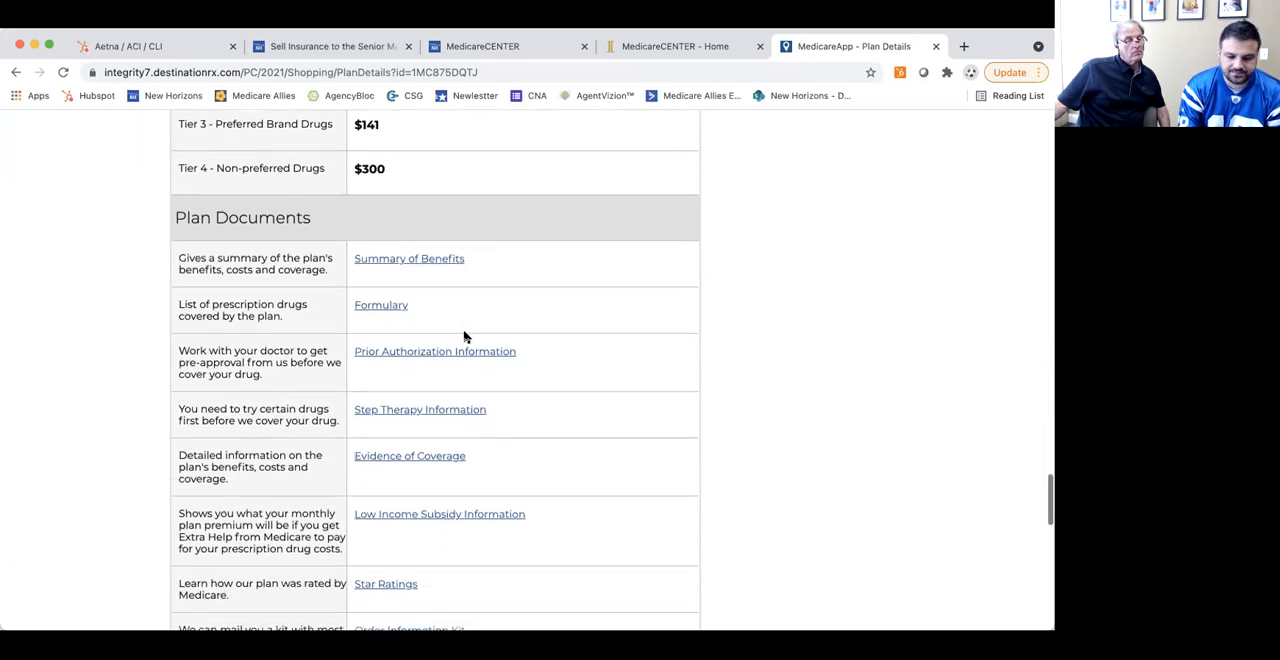
pyautogui.scroll(-2, 466, 336)
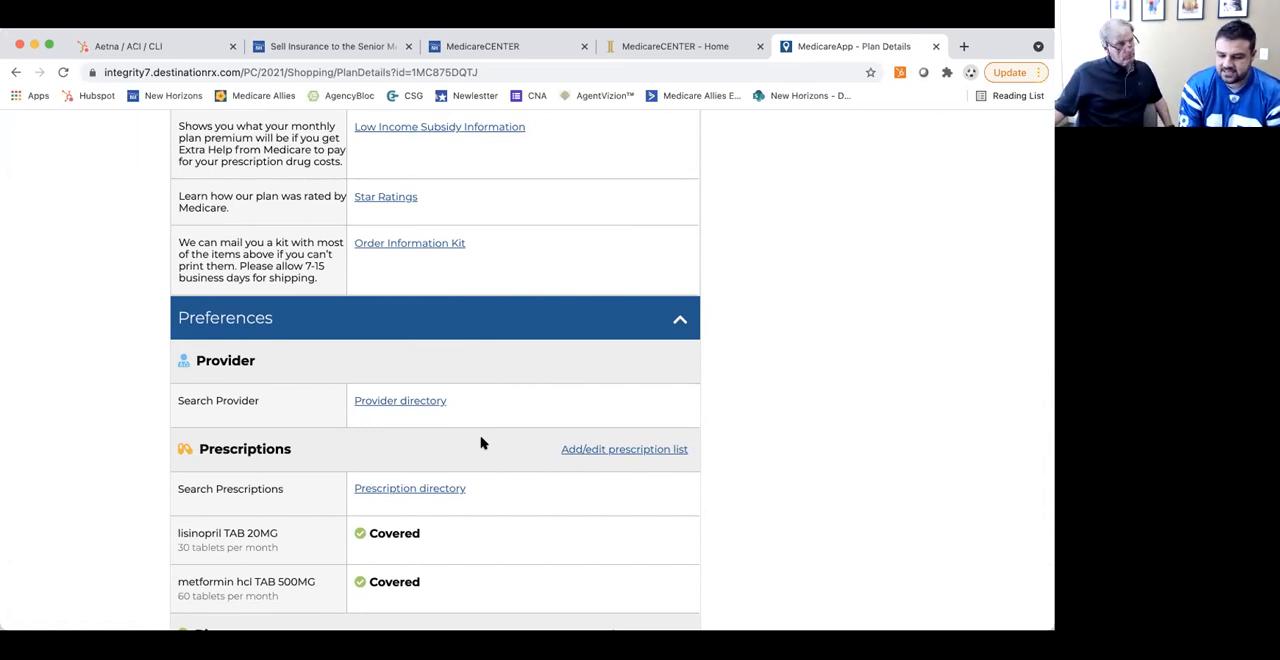
# Open the plan's provider directory, look over Aetna's guest search options and return to the MedicareApp plan details
pyautogui.click(400, 404)
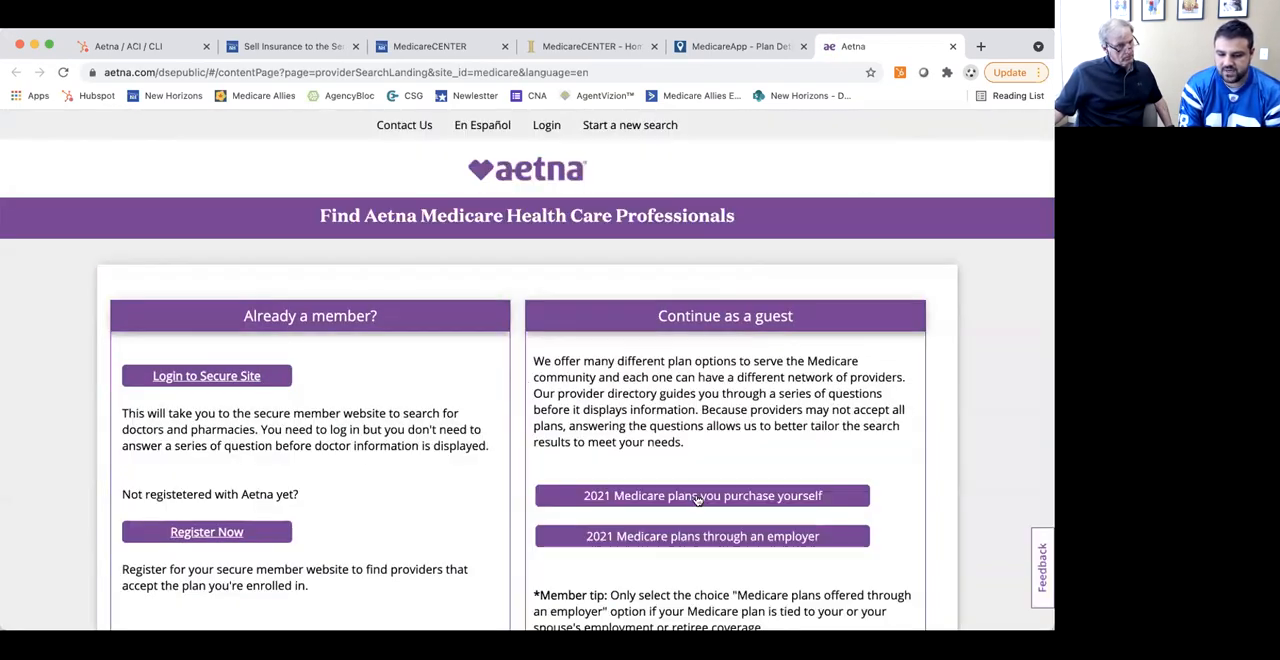
pyautogui.scroll(-1, 697, 499)
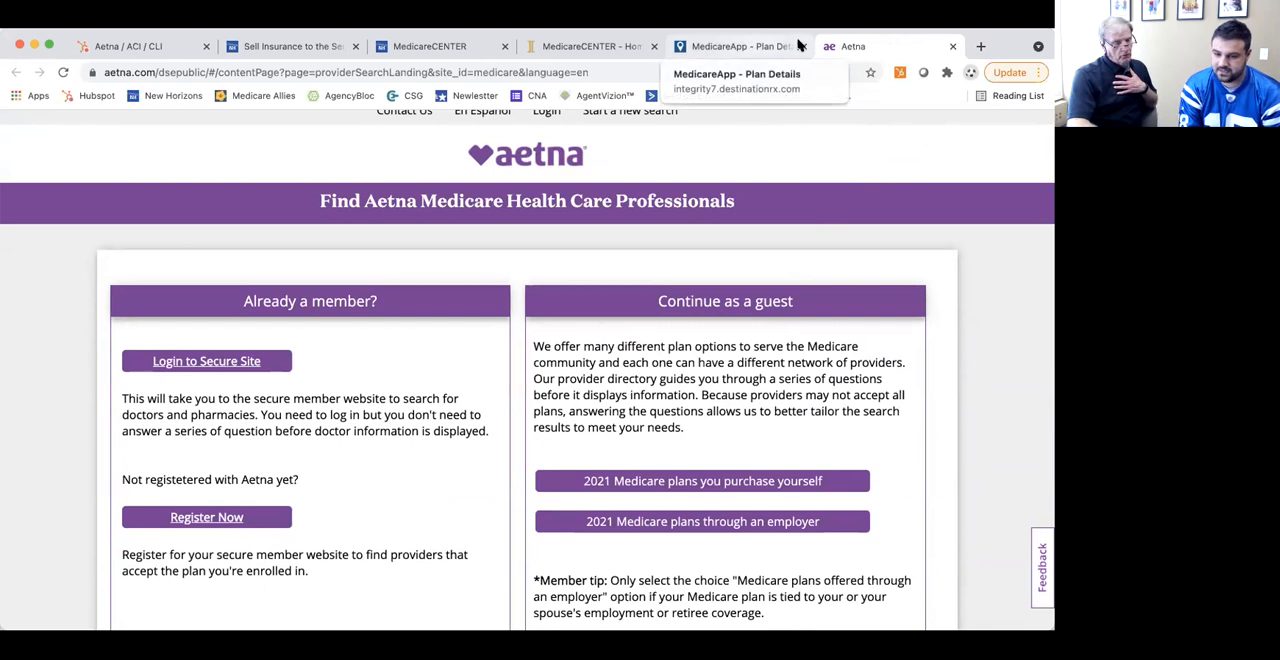
pyautogui.click(748, 46)
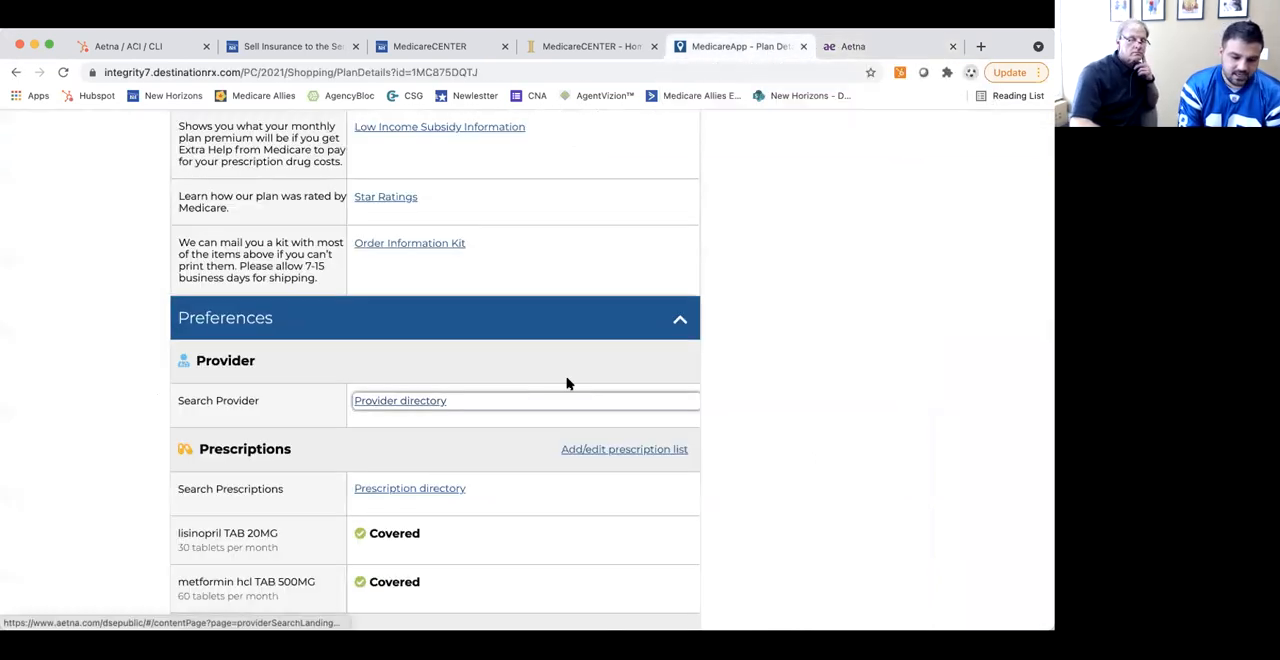
# Check how the plan covers the listed prescriptions, the selected pharmacies and mail order
pyautogui.scroll(-2, 566, 383)
pyautogui.scroll(3, 566, 383)
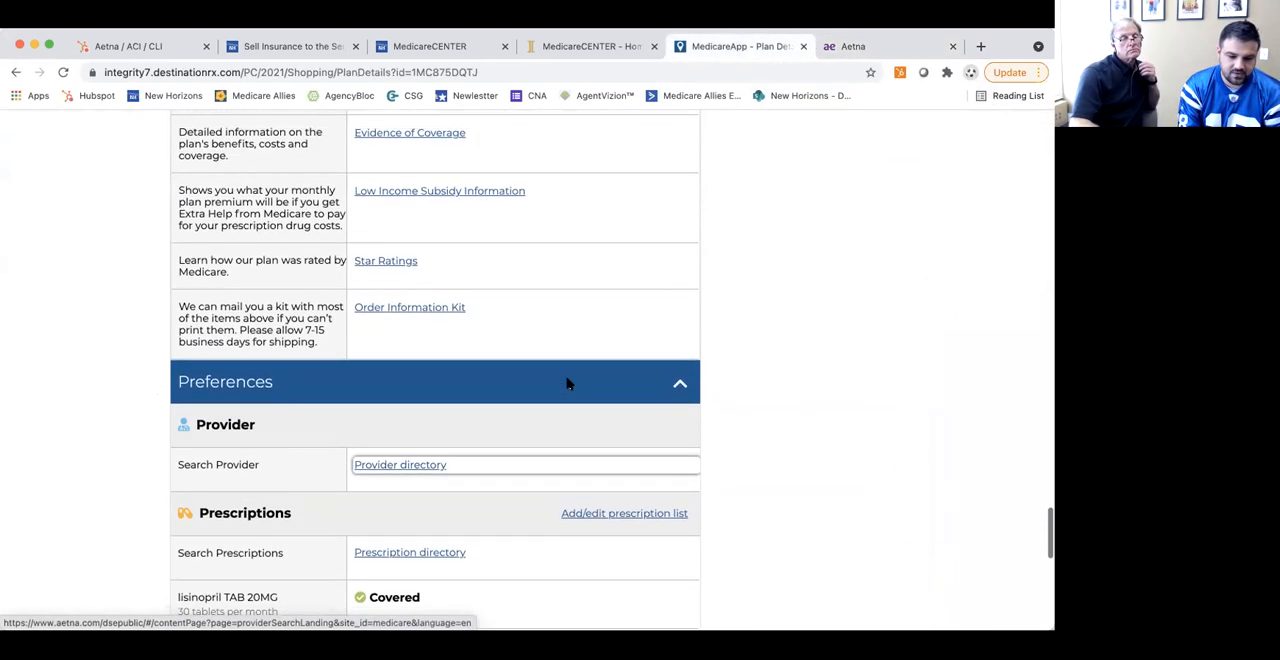
pyautogui.scroll(-5, 566, 383)
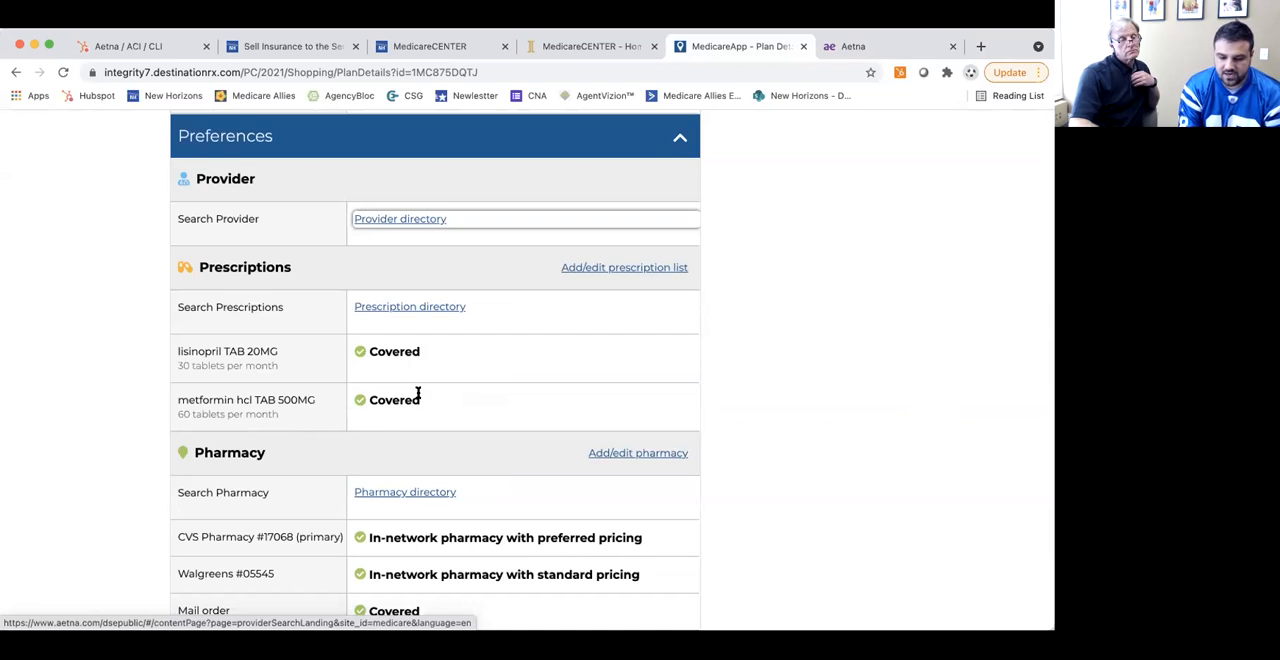
pyautogui.scroll(-4, 418, 392)
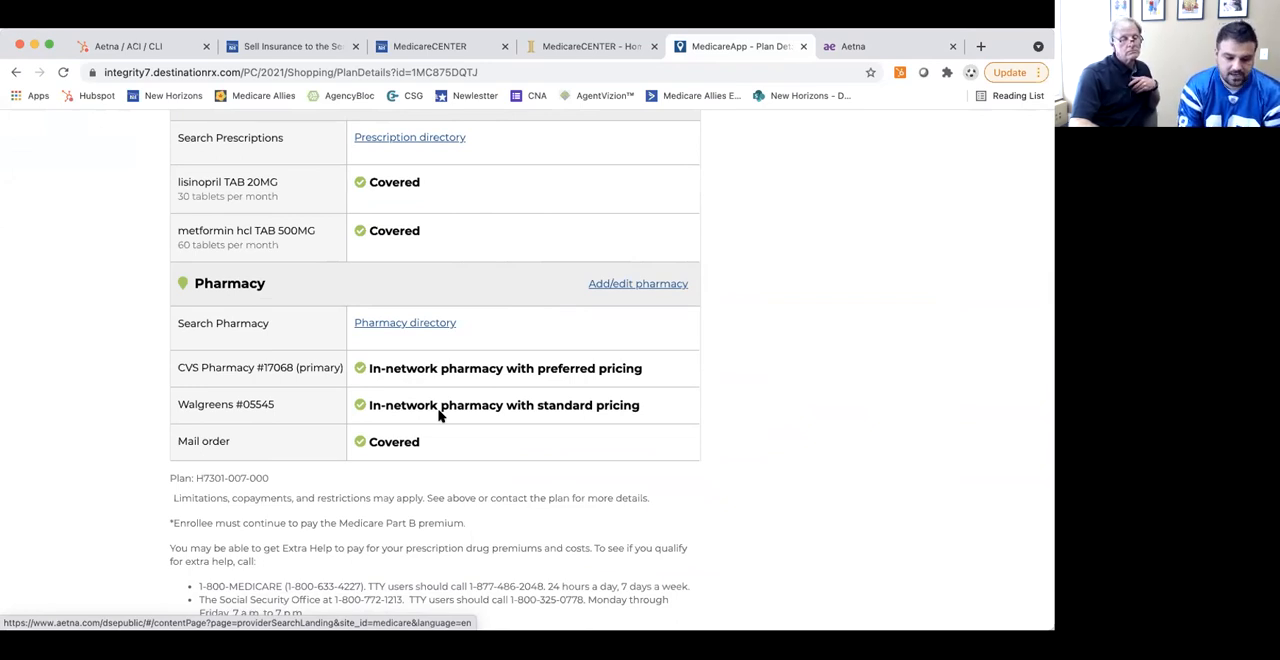
pyautogui.scroll(-10, 440, 415)
# Add Aetna Medicare Value Advantra (PPO) H7301-007 to the cart and review the cart's form completion options
pyautogui.scroll(20, 440, 415)
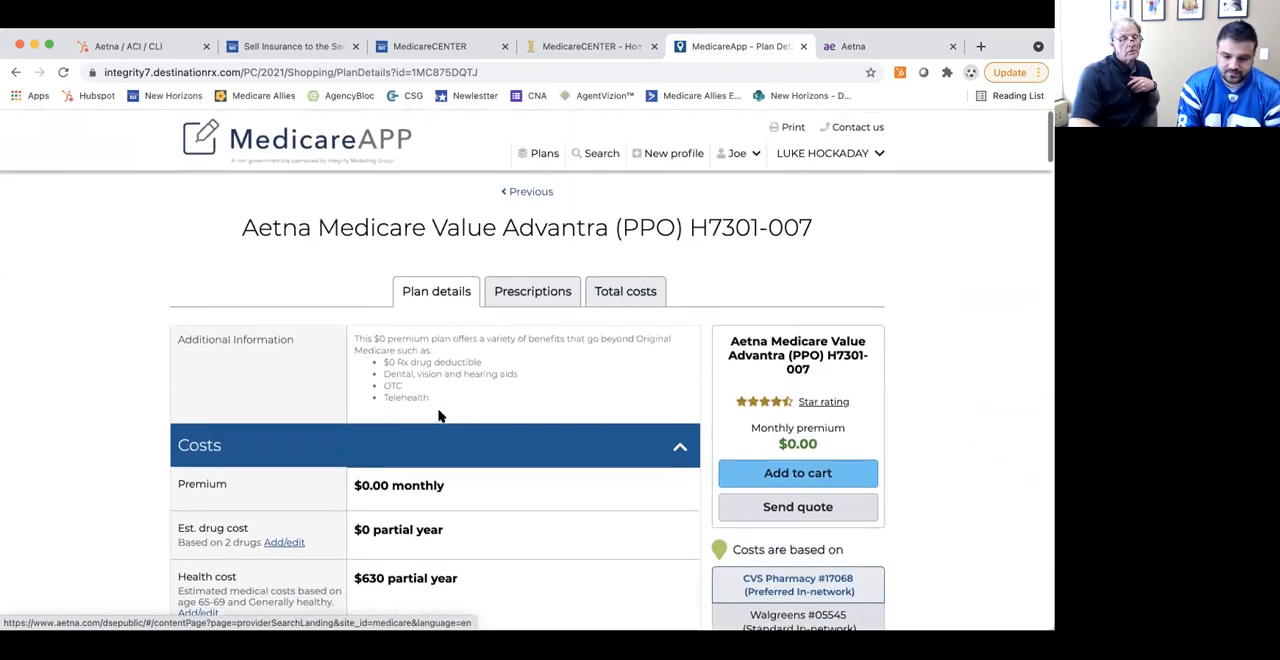
pyautogui.scroll(-3, 438, 430)
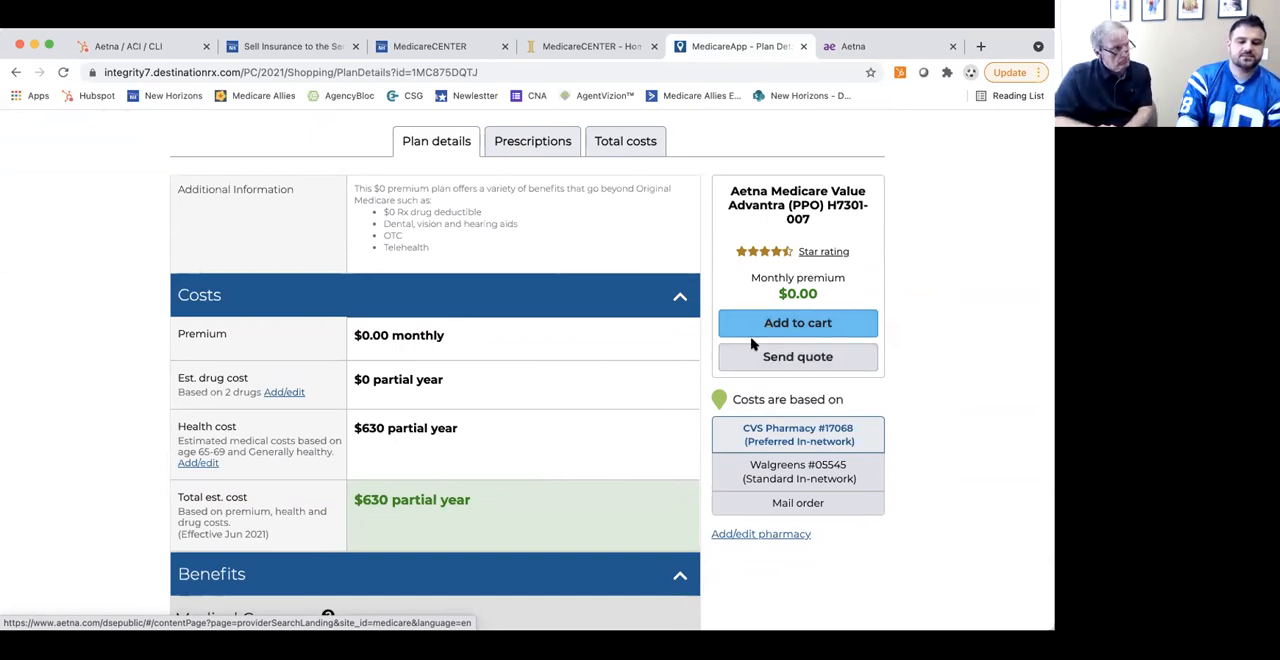
pyautogui.click(773, 325)
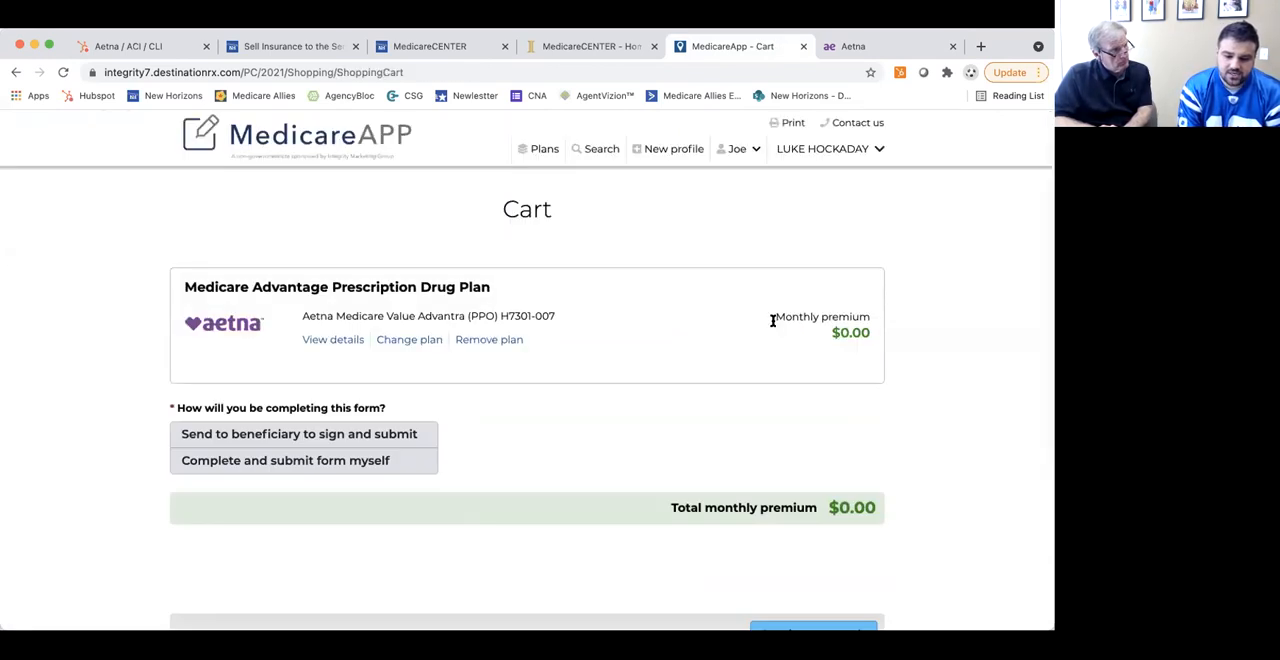
pyautogui.scroll(-2, 562, 355)
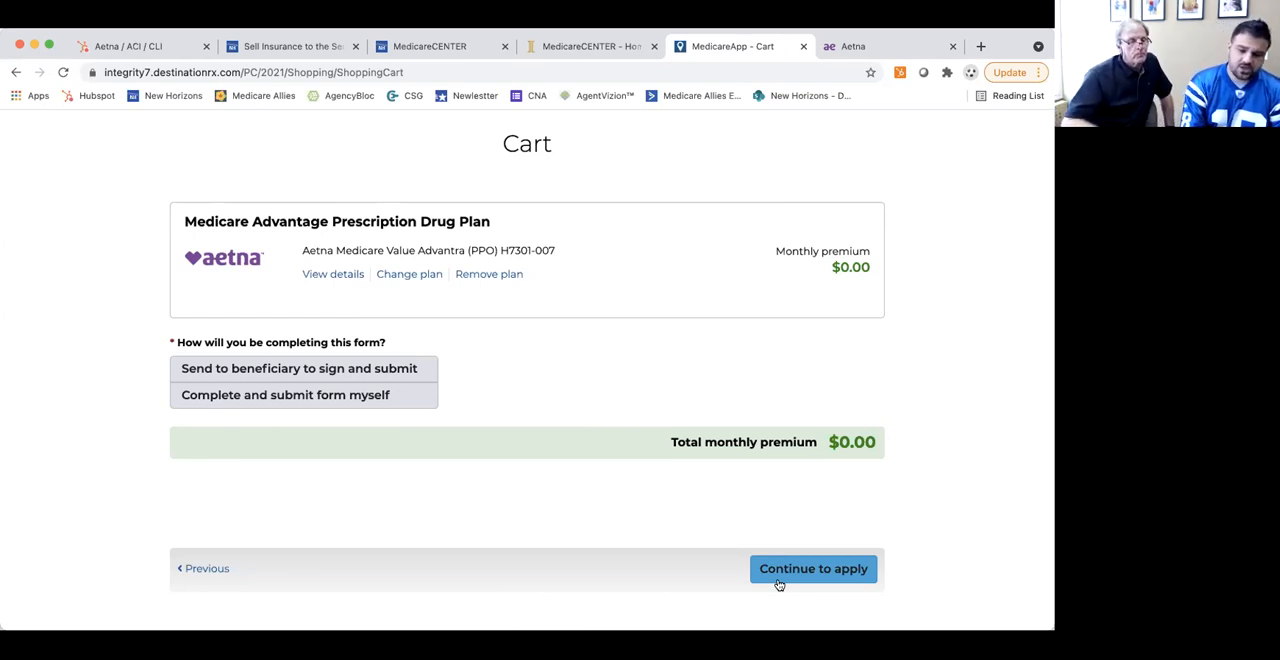
# Switch to MedicareCENTER, review the two enrollment tool options and launch MedicareLINK
pyautogui.click(578, 49)
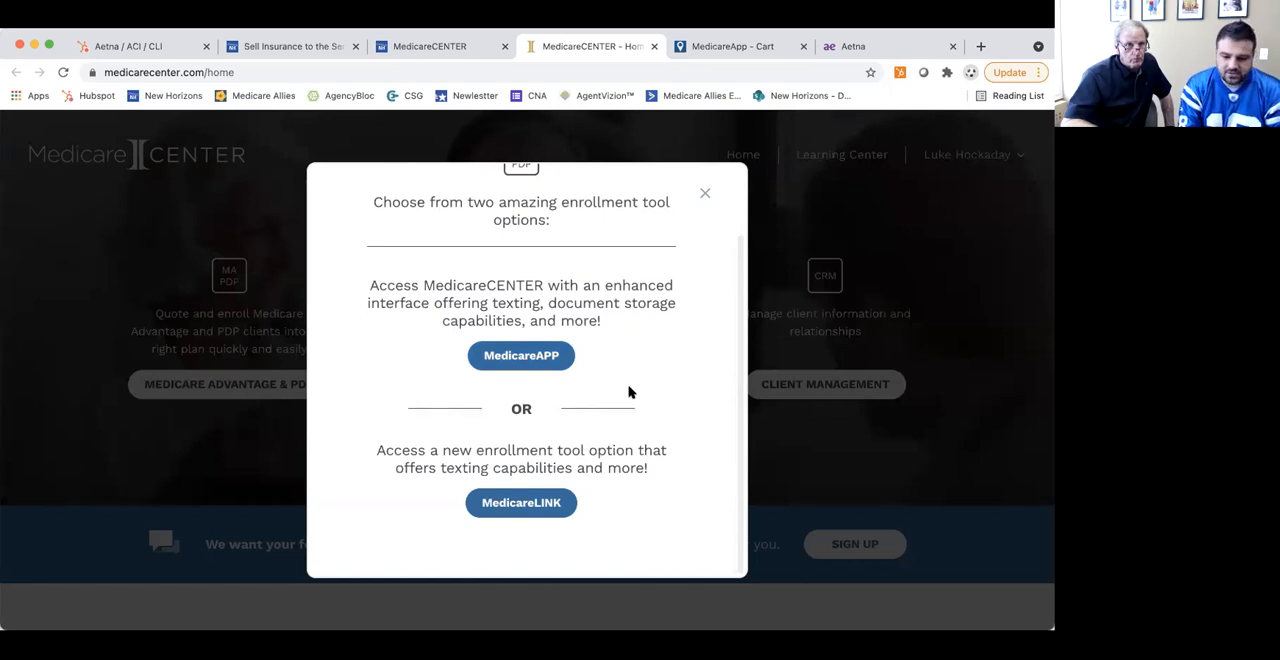
pyautogui.scroll(2, 629, 392)
pyautogui.scroll(-2, 629, 392)
pyautogui.scroll(-1, 630, 392)
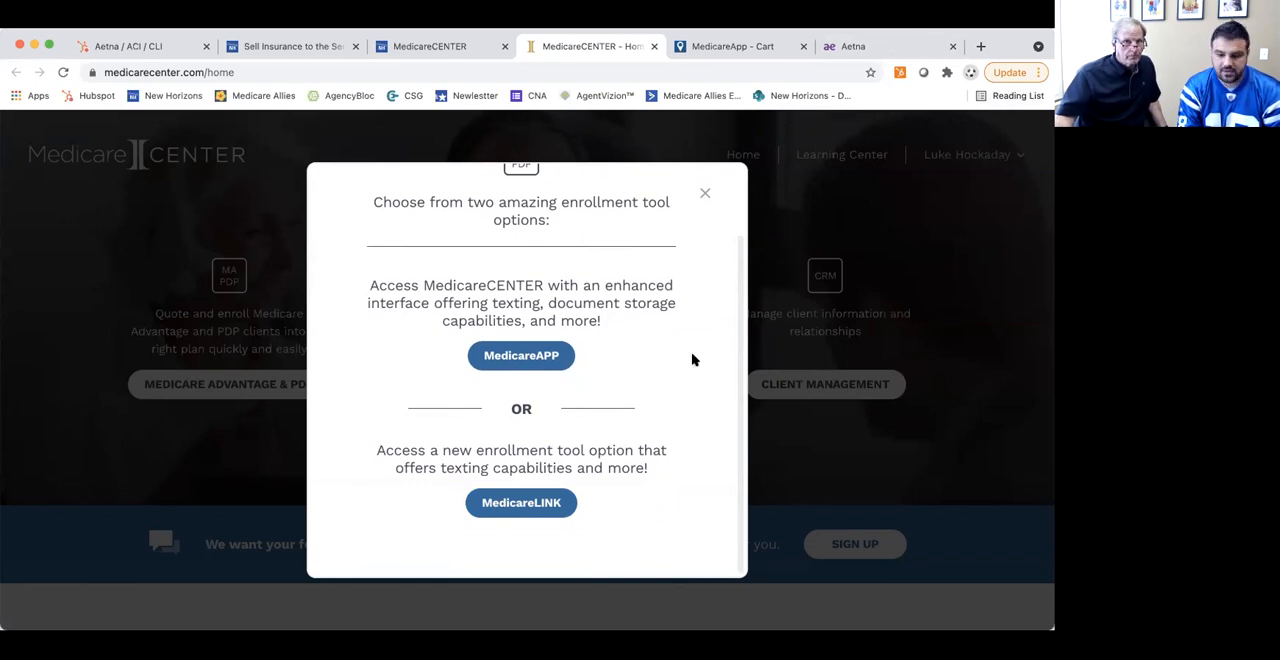
pyautogui.click(496, 506)
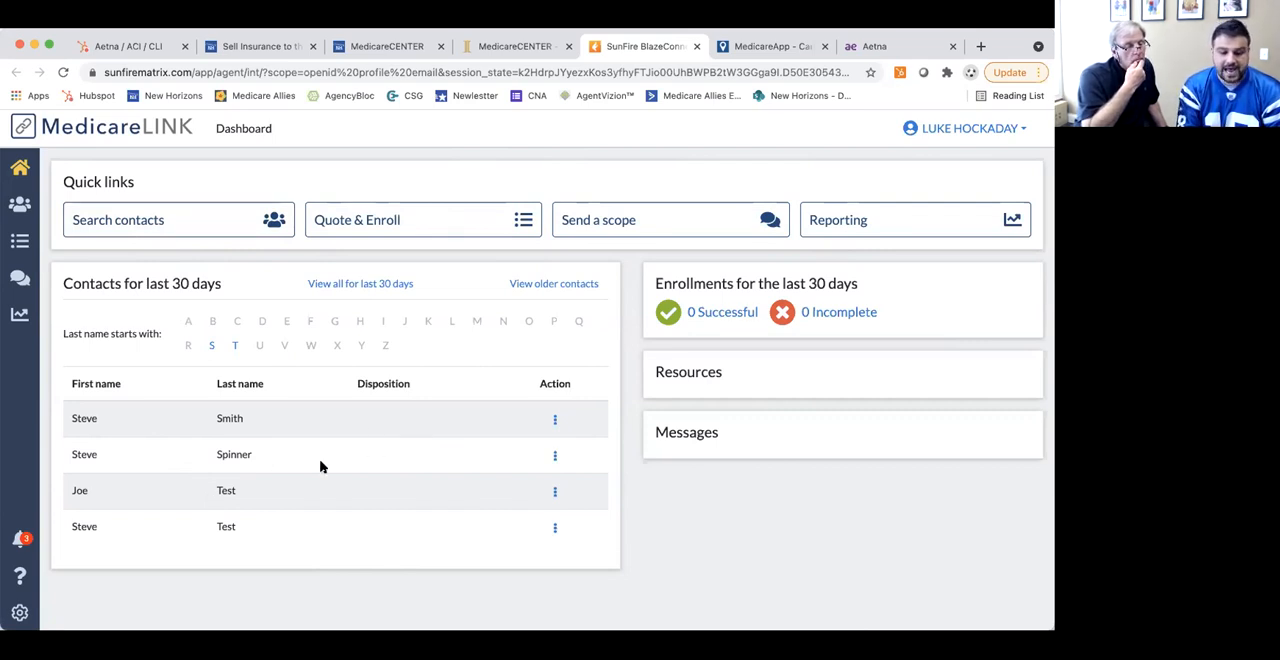
# Start a new contact and enter the contact's first name, last name and ZIP code
pyautogui.click(231, 231)
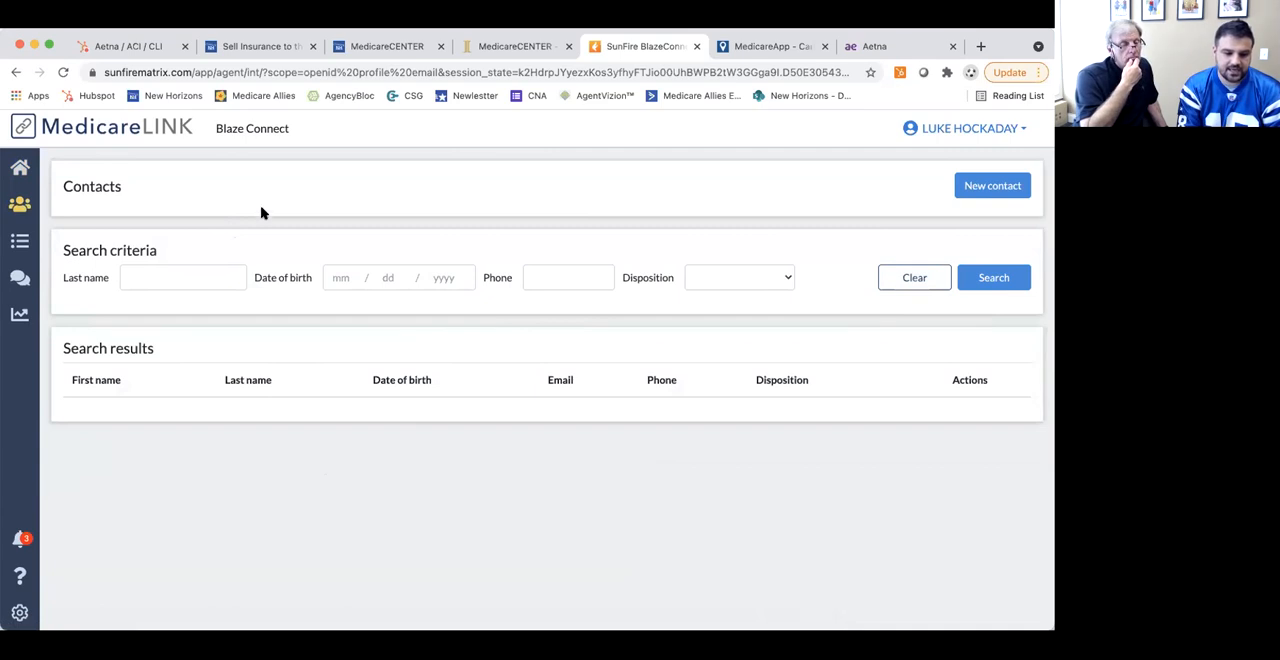
pyautogui.click(985, 185)
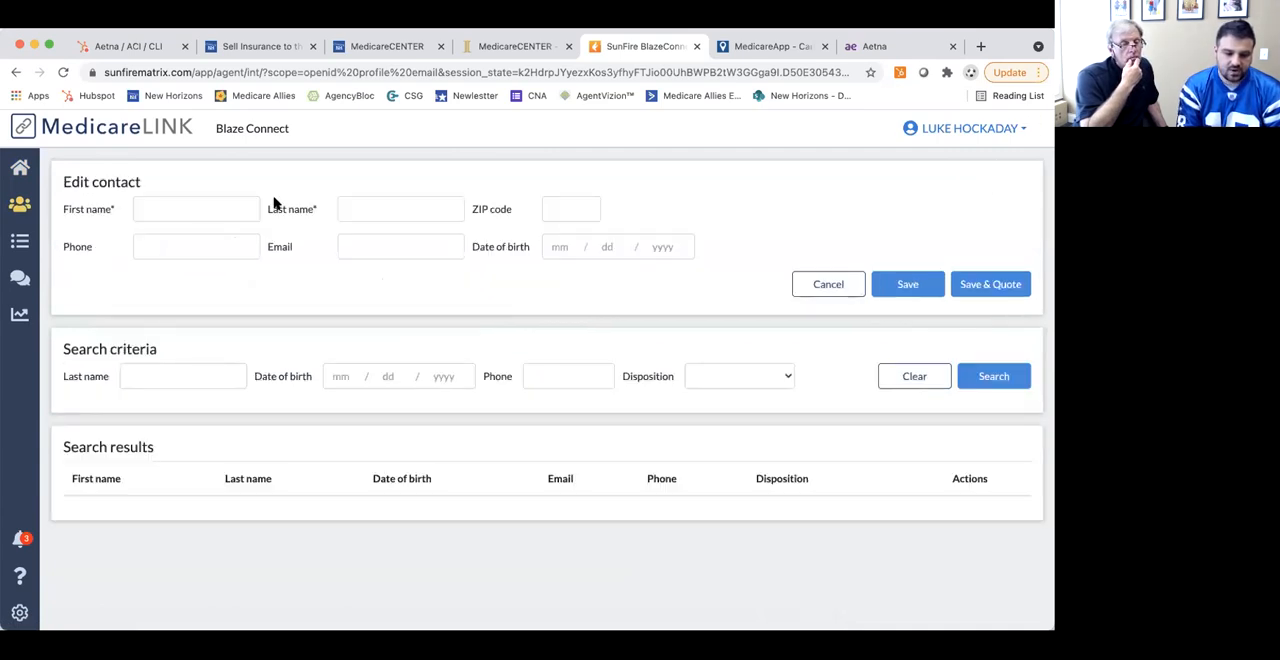
pyautogui.click(211, 208)
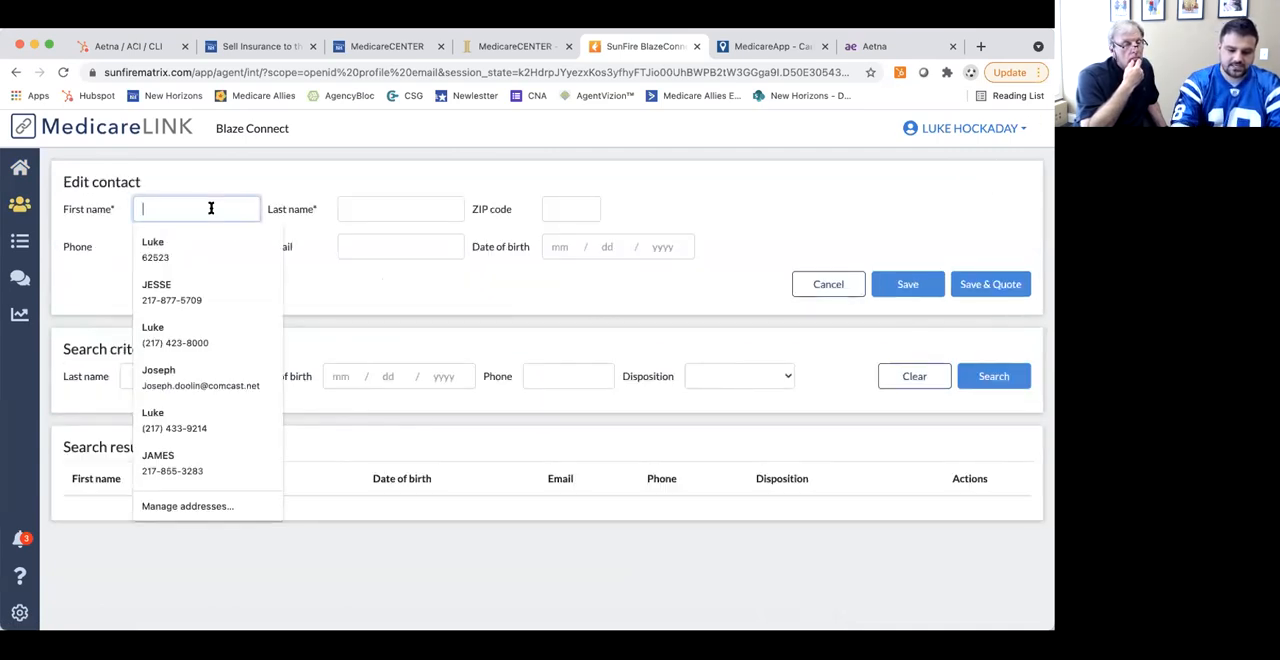
pyautogui.write('S')
pyautogui.press('BackSpace')
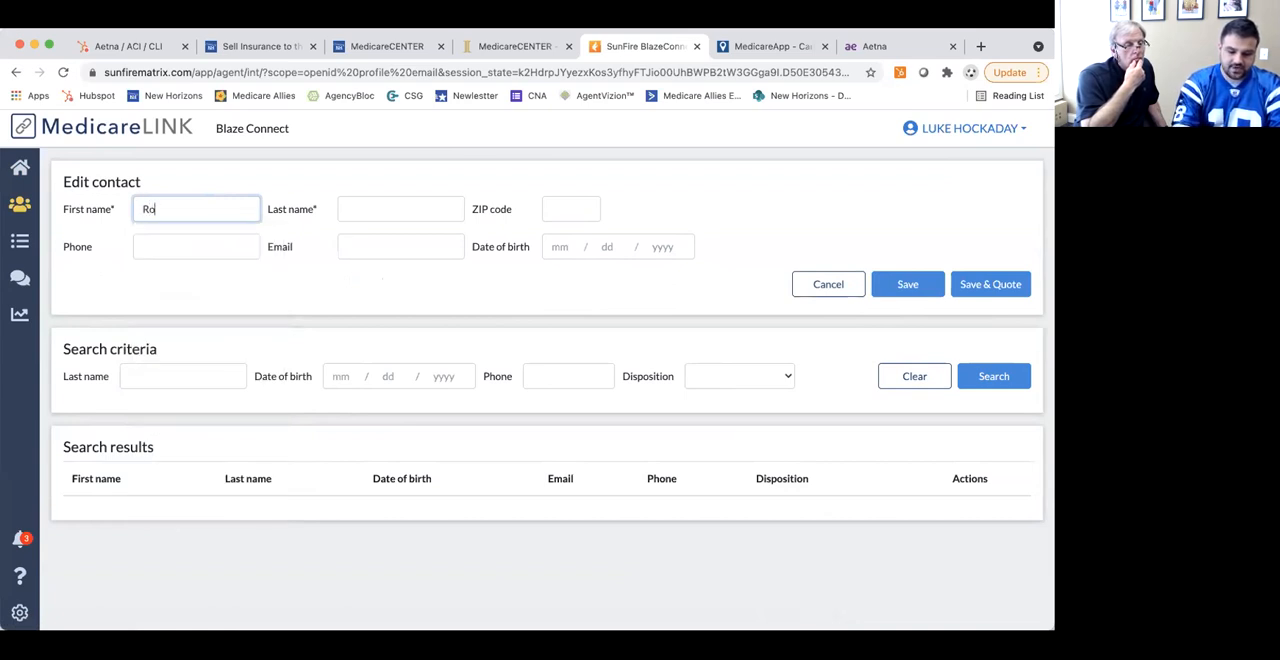
pyautogui.click(407, 207)
pyautogui.write('Test')
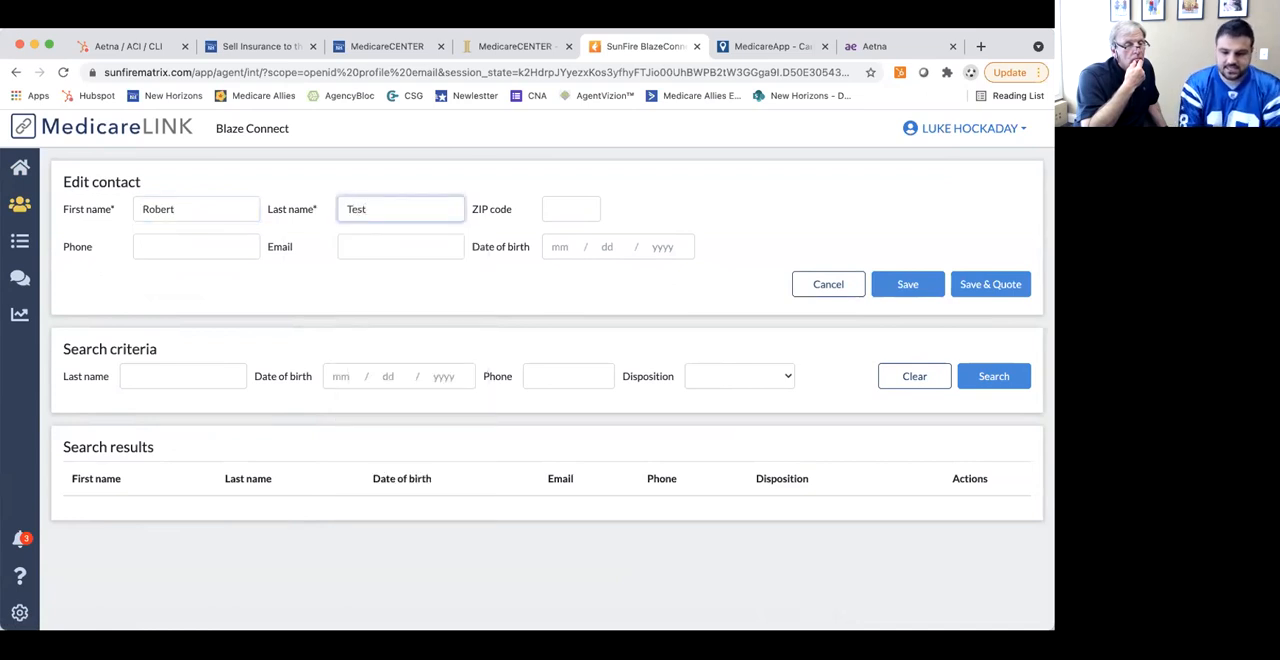
pyautogui.click(572, 207)
pyautogui.write('62526')
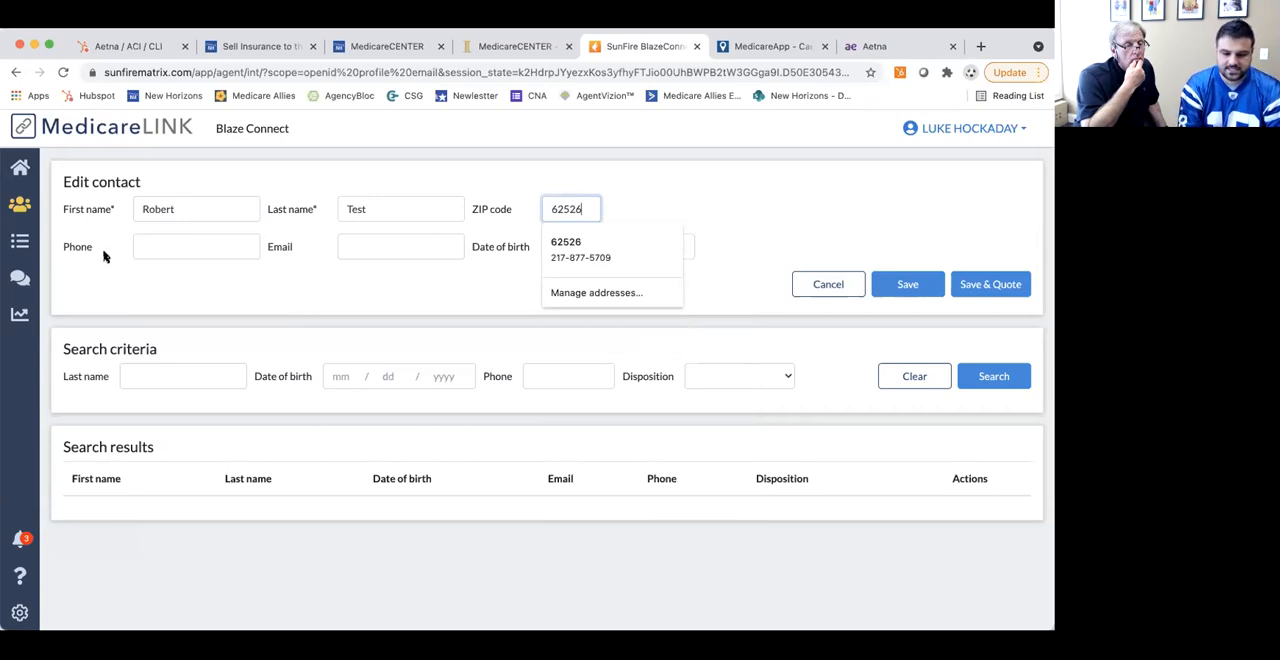
# Fill in the contact's phone number and date of birth, and save the contact without starting a quote
pyautogui.click(158, 250)
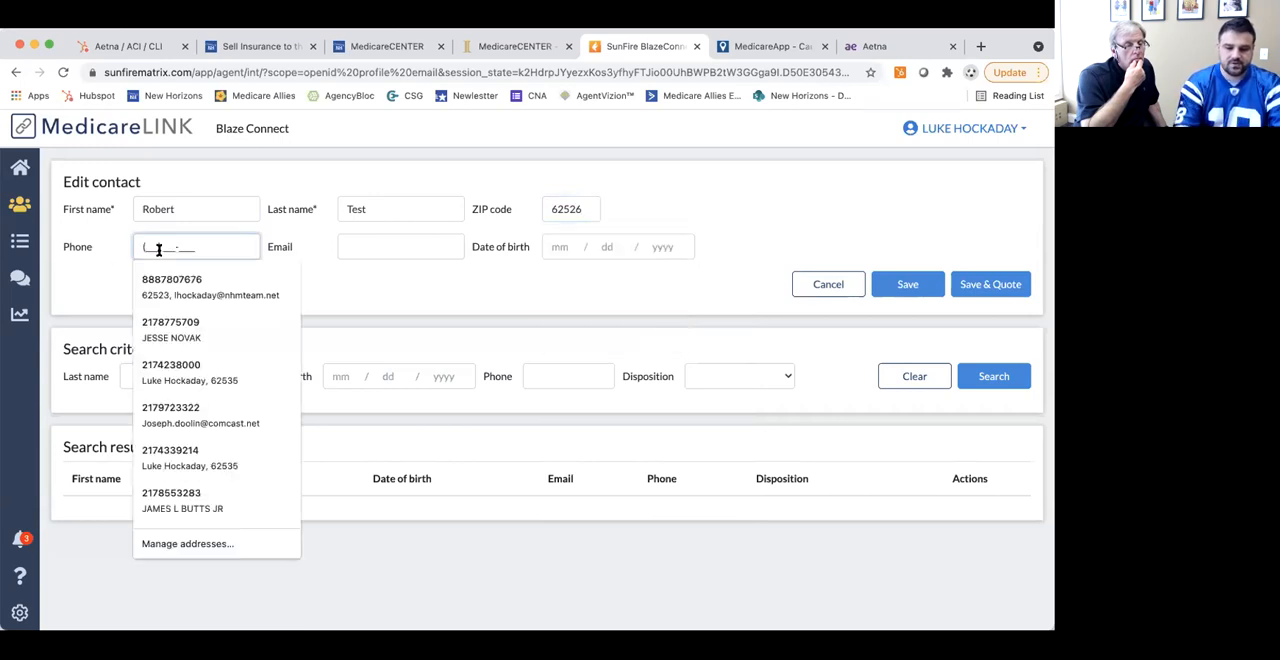
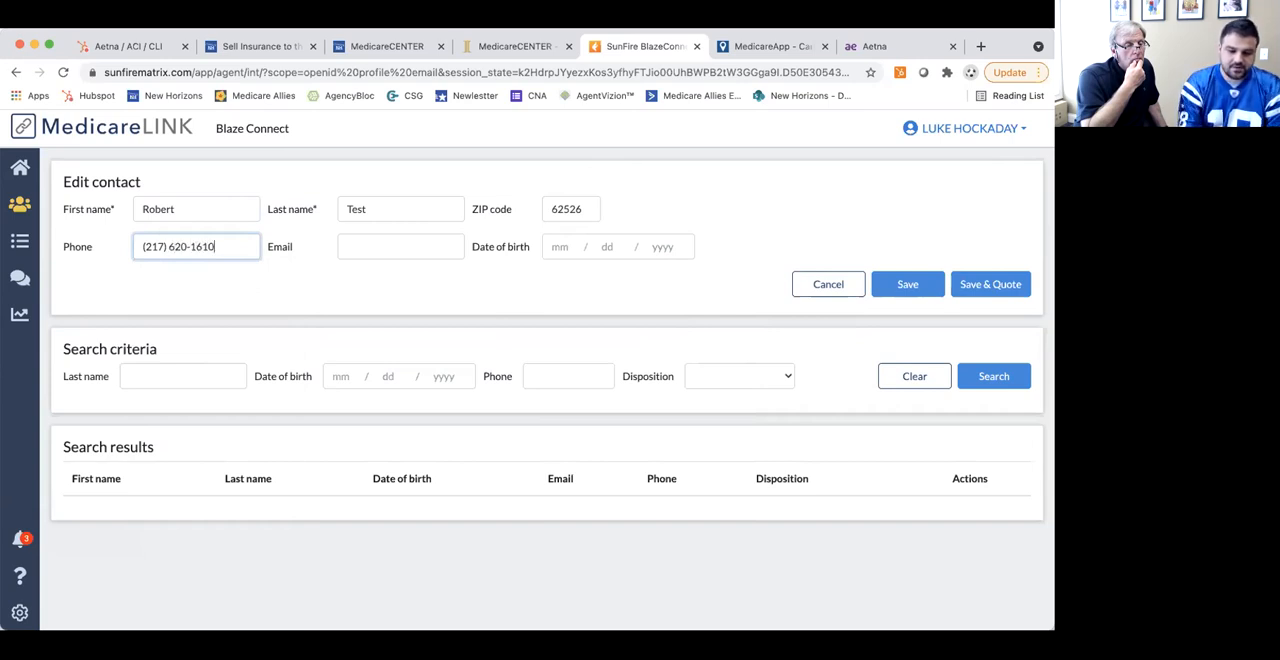
pyautogui.click(558, 248)
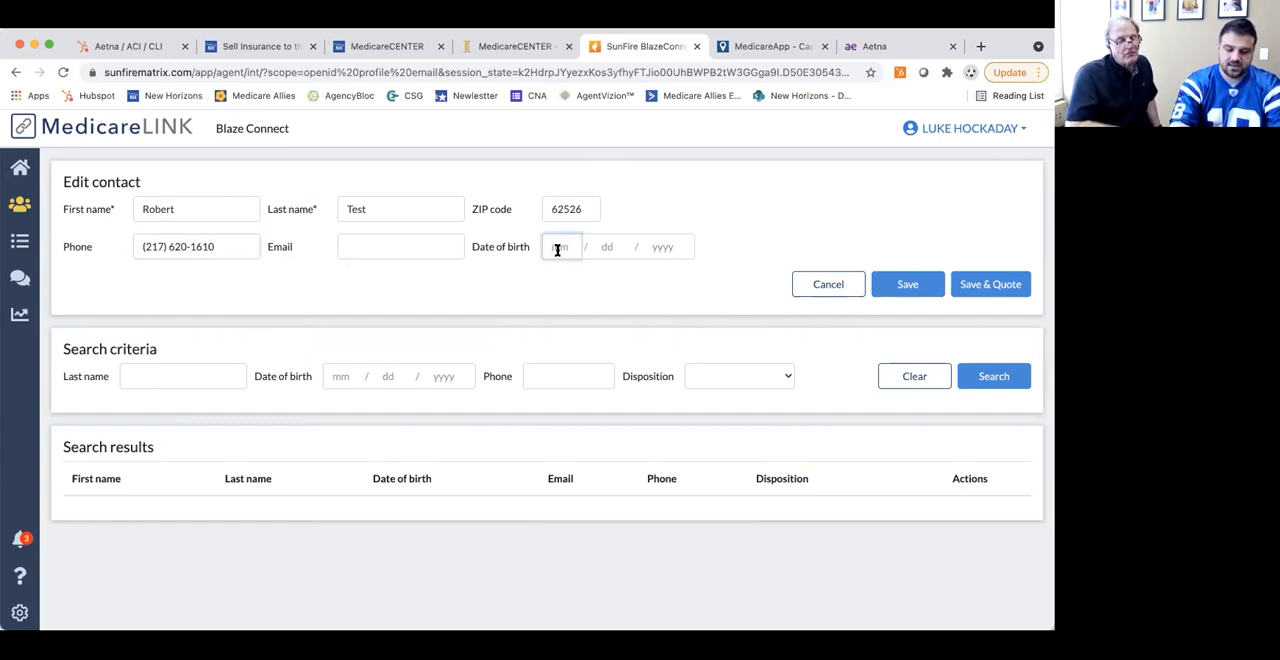
pyautogui.write('06 / 02 / 1956')
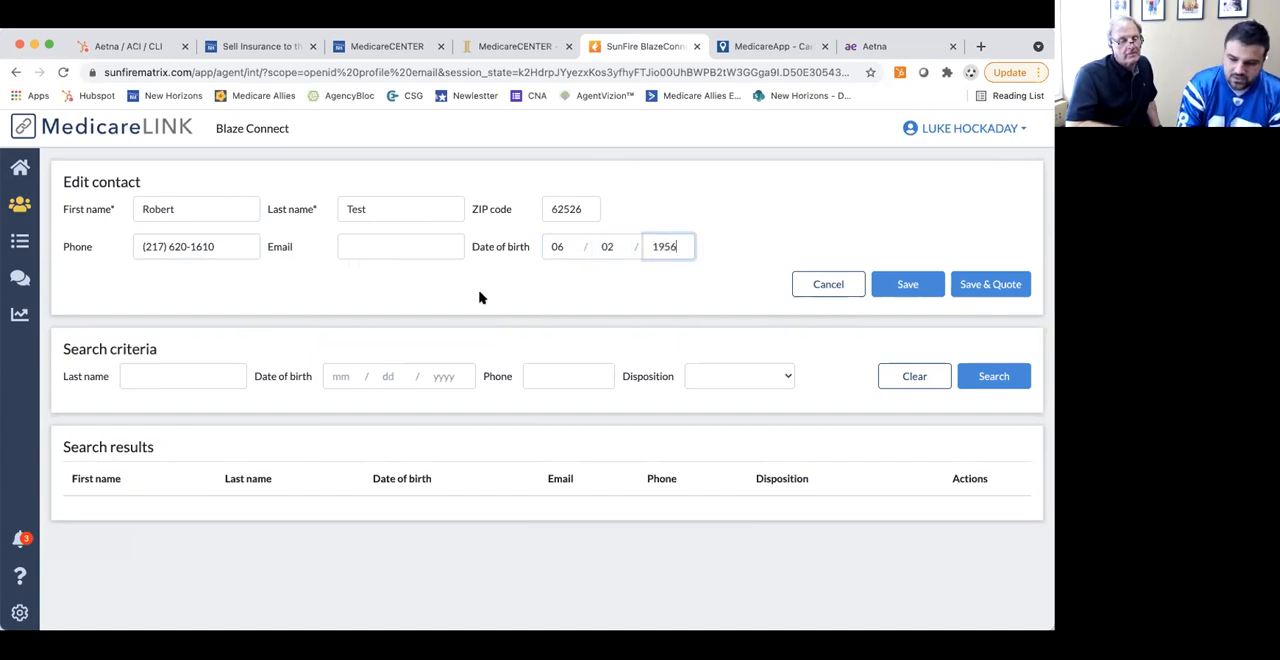
pyautogui.click(897, 286)
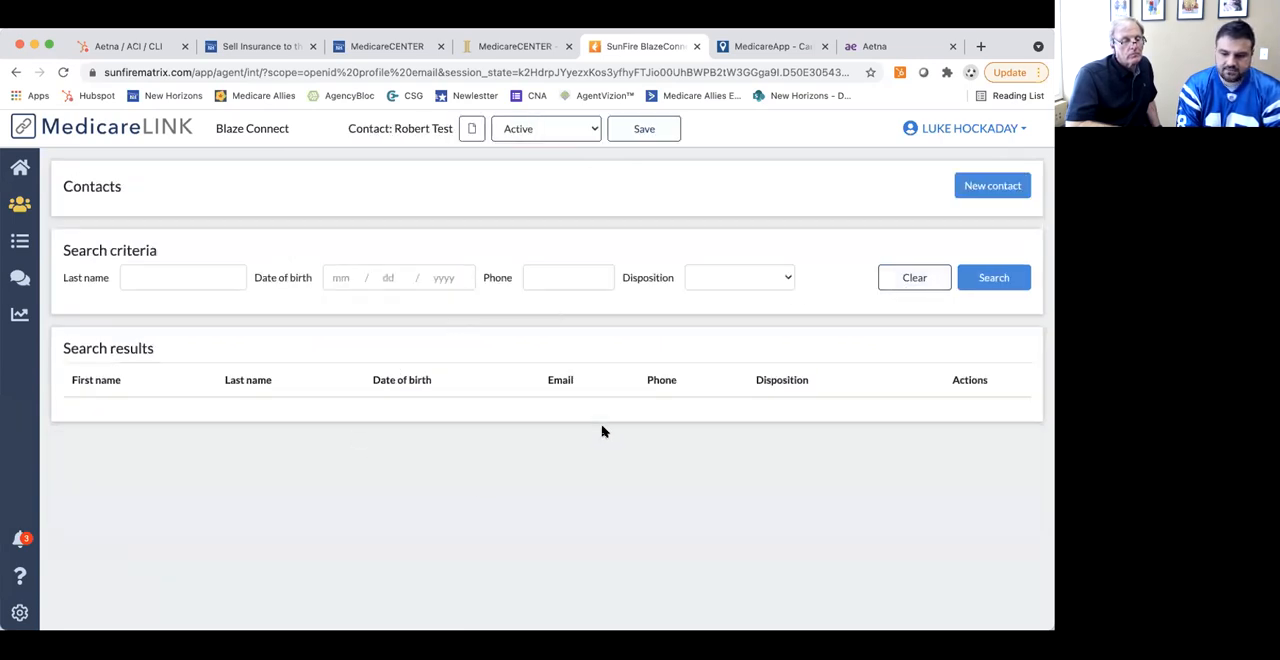
# Return to the dashboard and open the Scope of Appointment page for the newly added contact
pyautogui.click(21, 169)
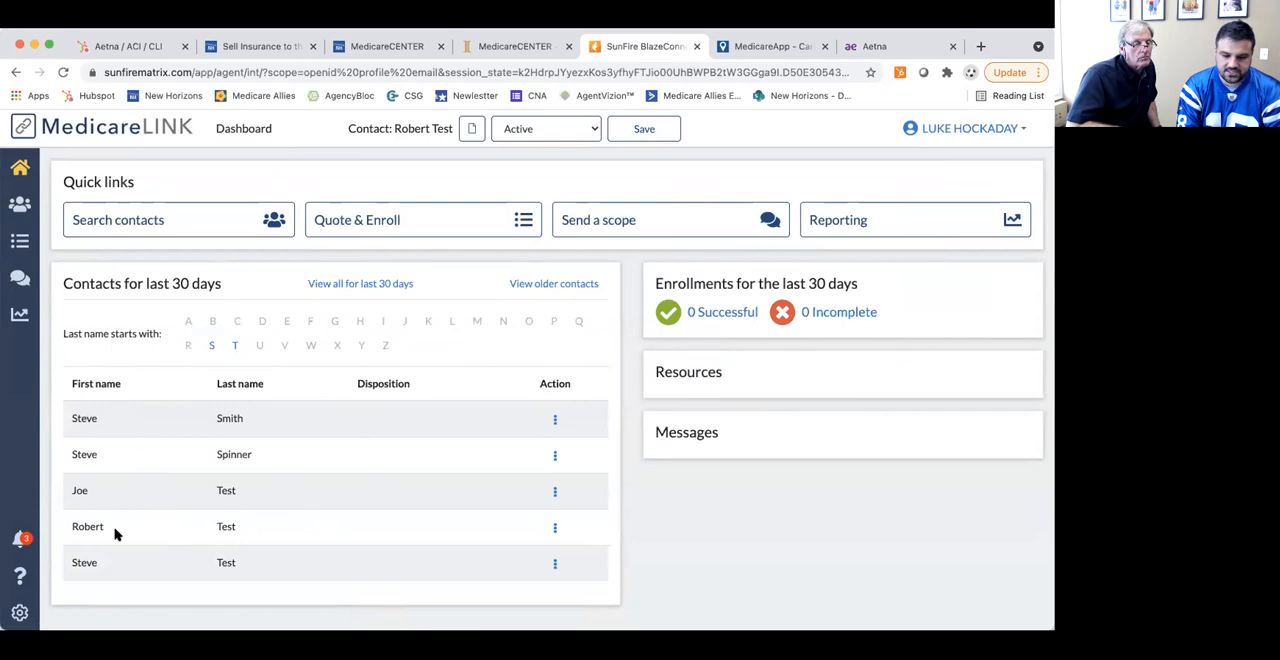
pyautogui.click(555, 530)
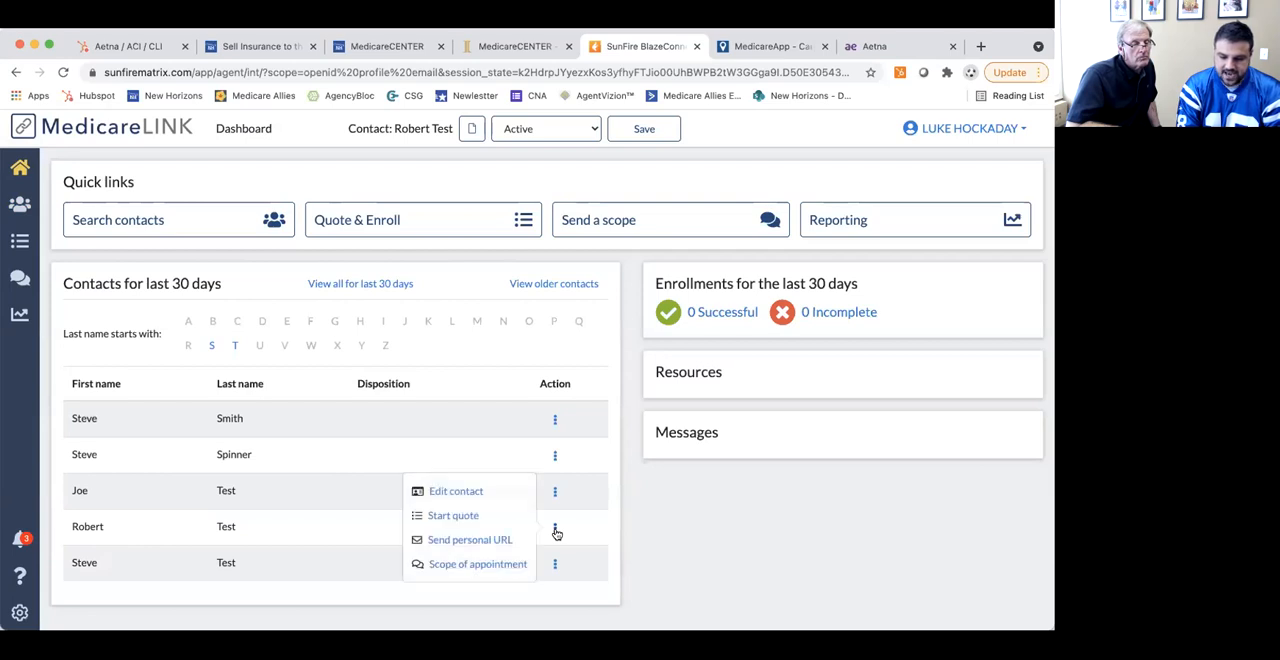
pyautogui.click(437, 566)
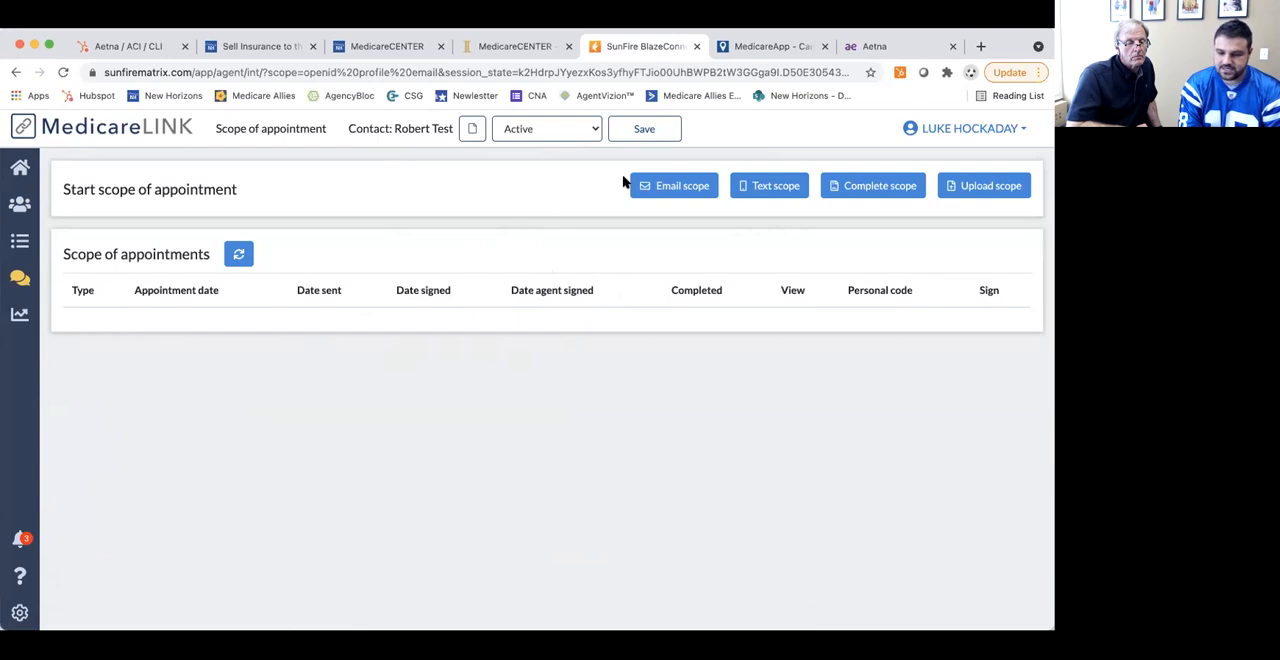
# Start a text scope and select Stand-alone Medicare Prescription Drug Plans (Part D) and Medicare Advantage Plans (Part C) and Cost Plans for discussion
pyautogui.click(755, 194)
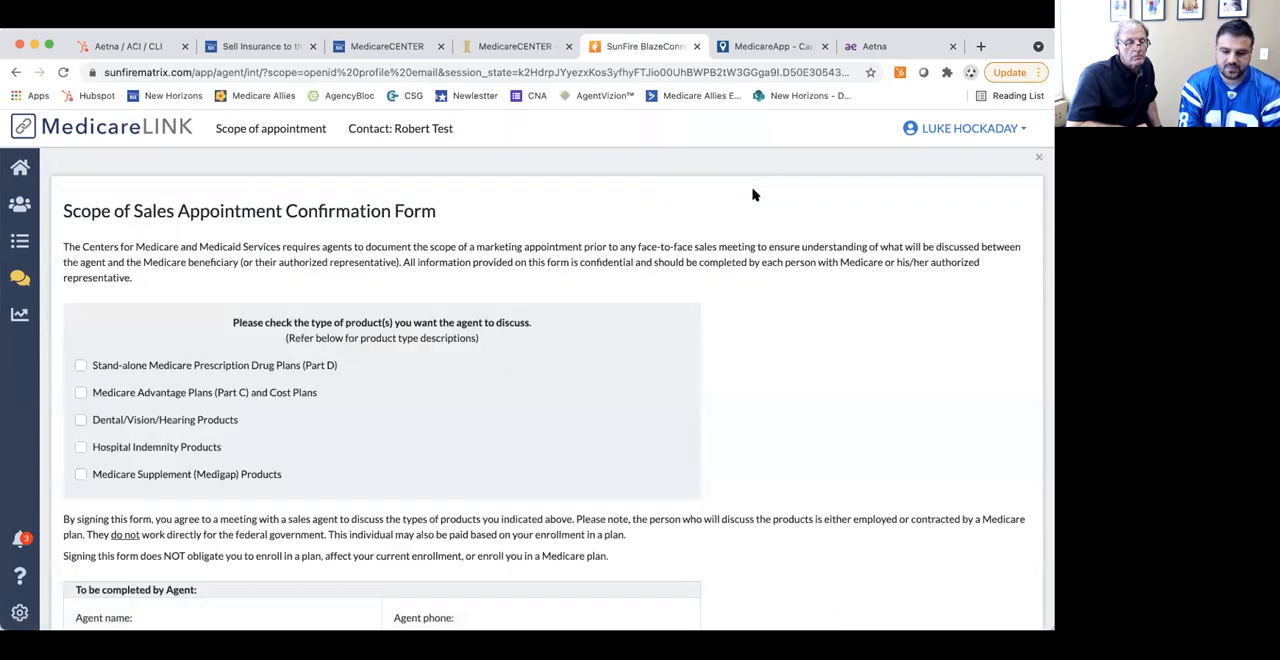
pyautogui.scroll(-2, 538, 334)
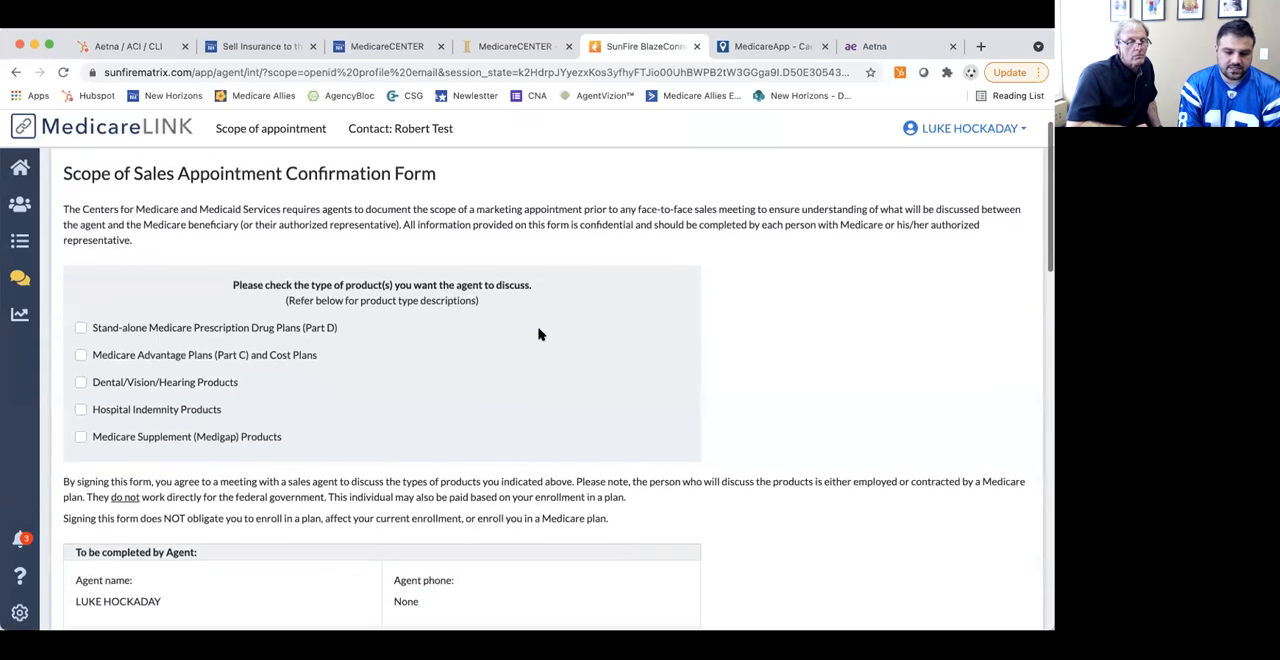
pyautogui.scroll(-1, 538, 334)
pyautogui.scroll(2, 538, 334)
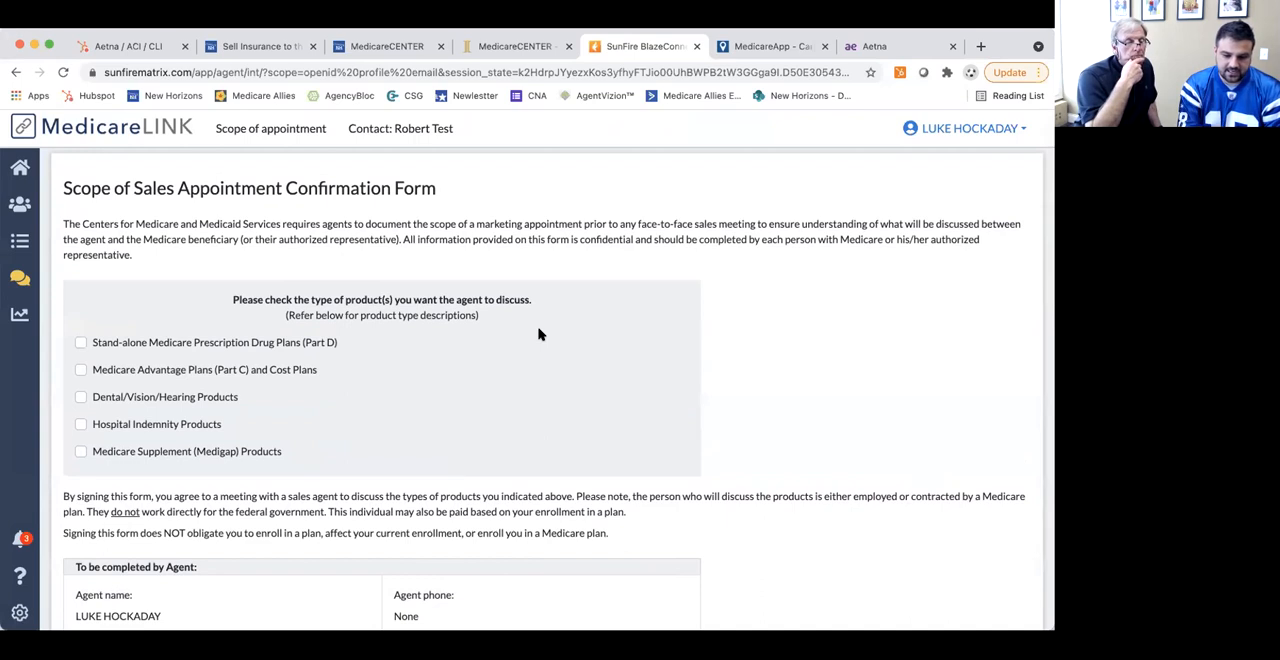
pyautogui.scroll(-1, 420, 347)
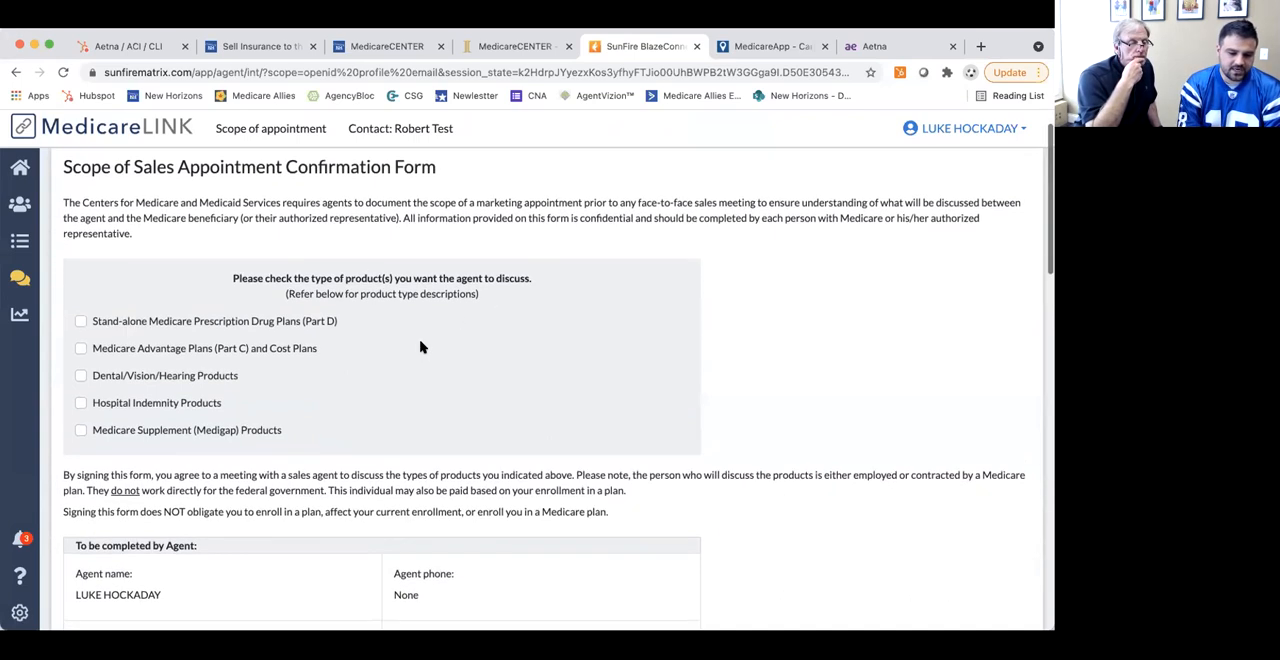
pyautogui.click(80, 322)
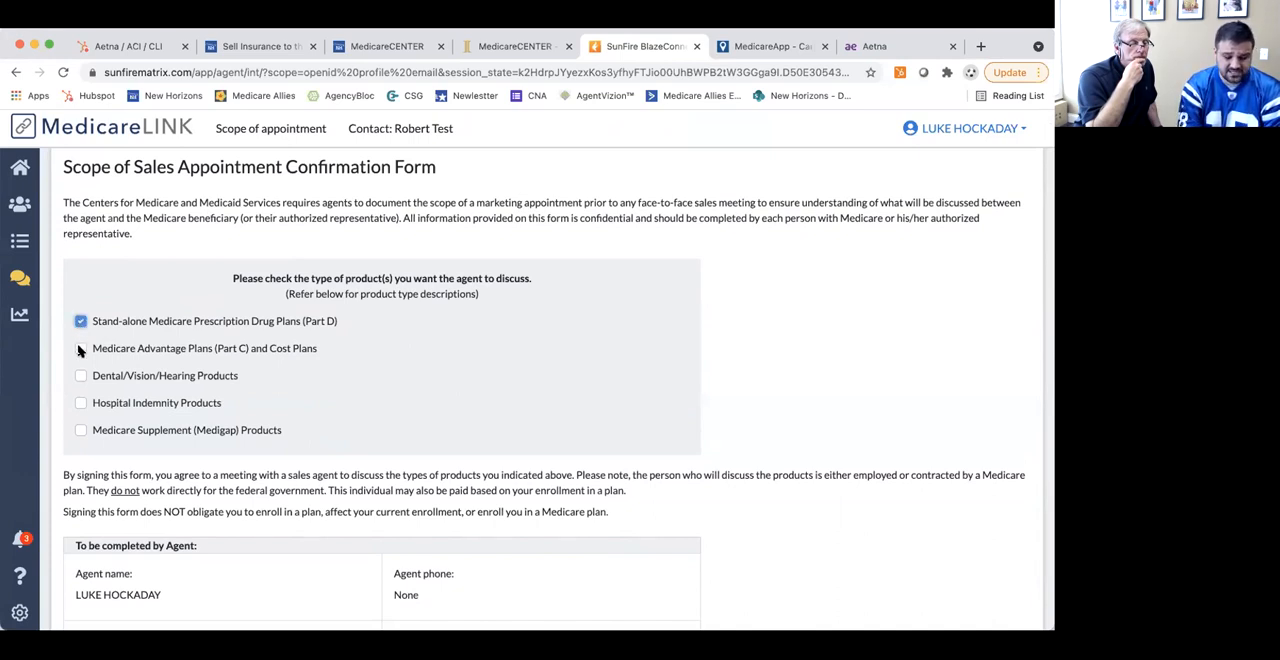
pyautogui.click(80, 349)
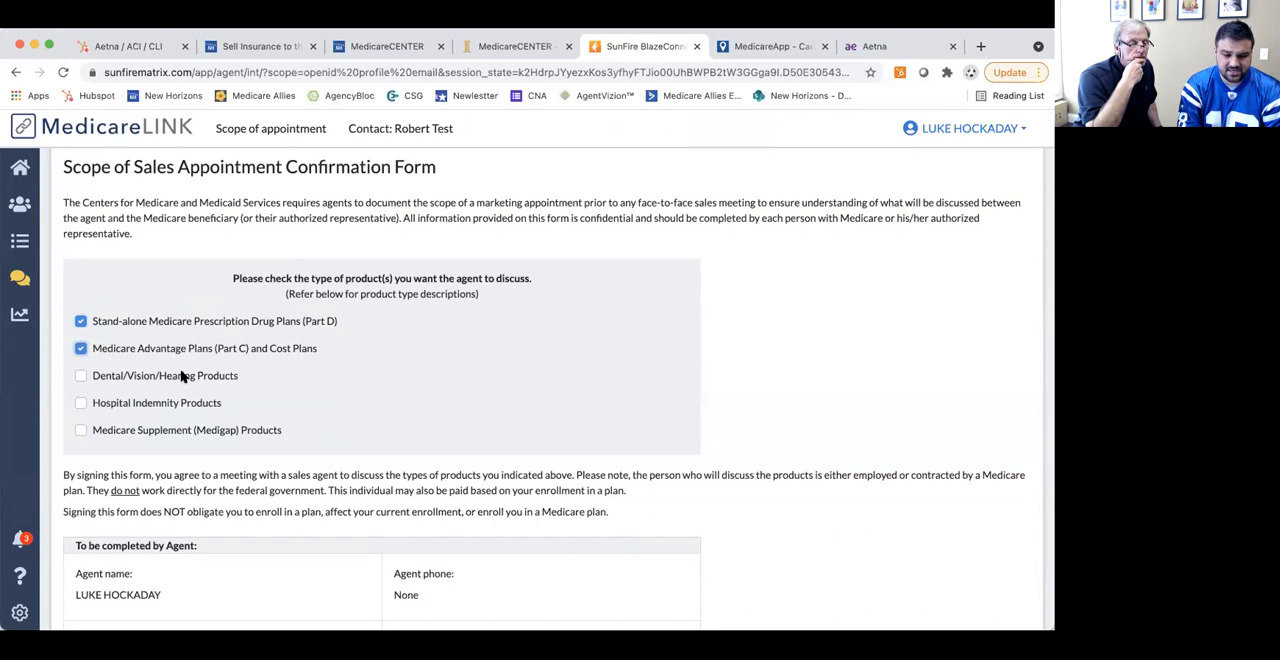
# Review the selected products, the signing disclaimer and the agent and beneficiary details on the scope form
pyautogui.scroll(-2, 181, 376)
pyautogui.scroll(-1, 181, 376)
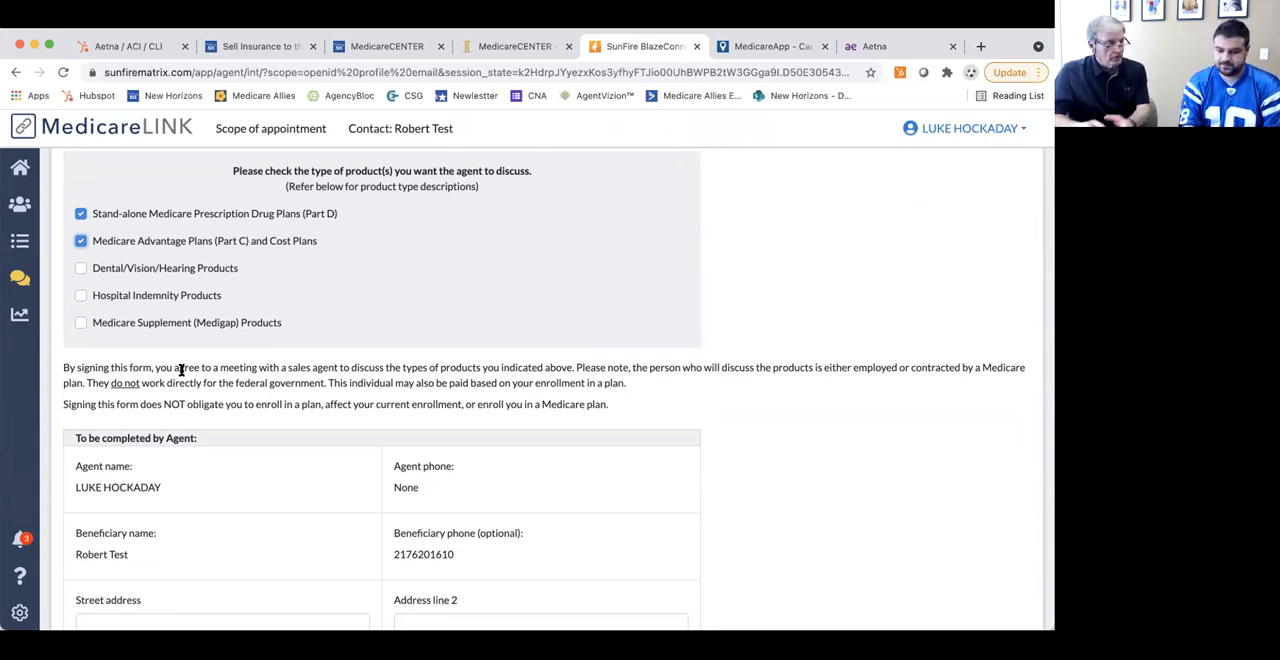
pyautogui.scroll(-3, 181, 370)
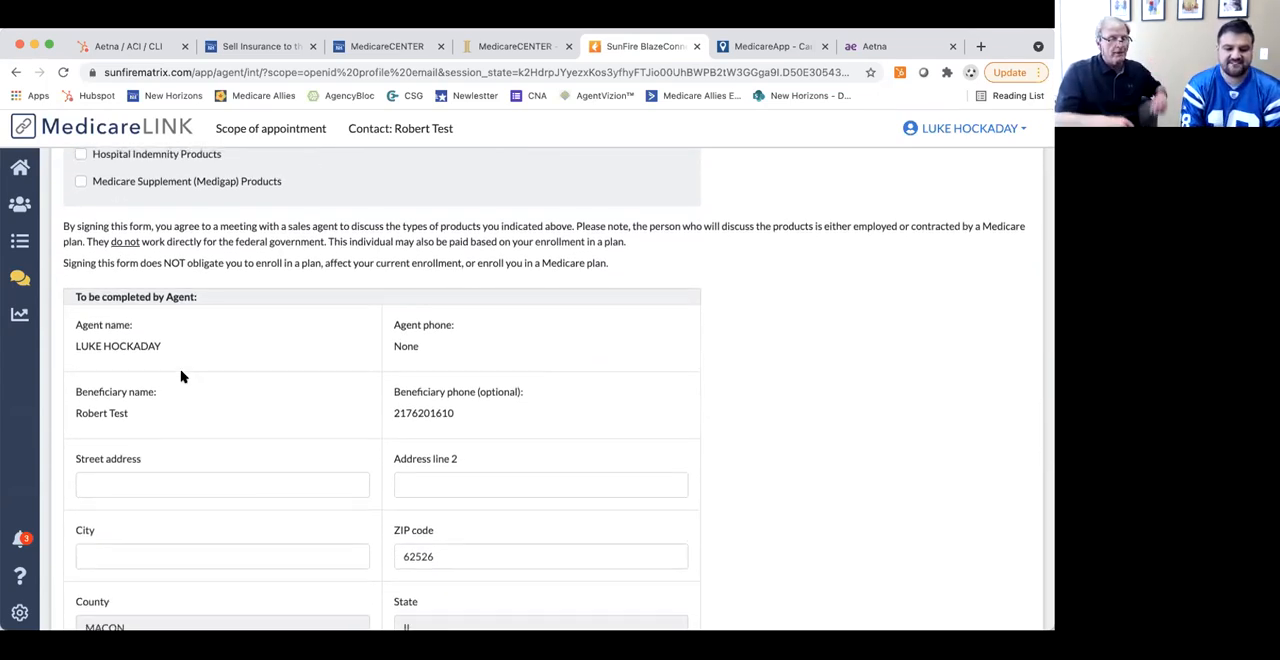
pyautogui.scroll(1, 181, 376)
pyautogui.scroll(1, 181, 374)
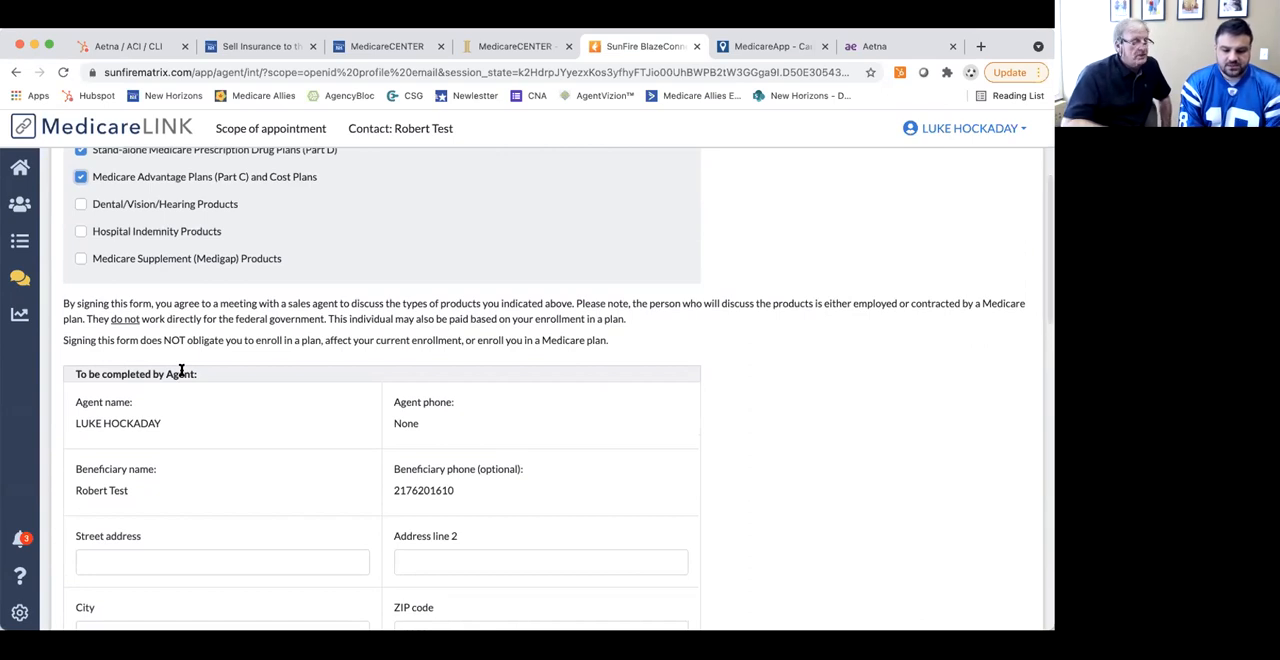
pyautogui.scroll(1, 181, 370)
pyautogui.scroll(1, 181, 370)
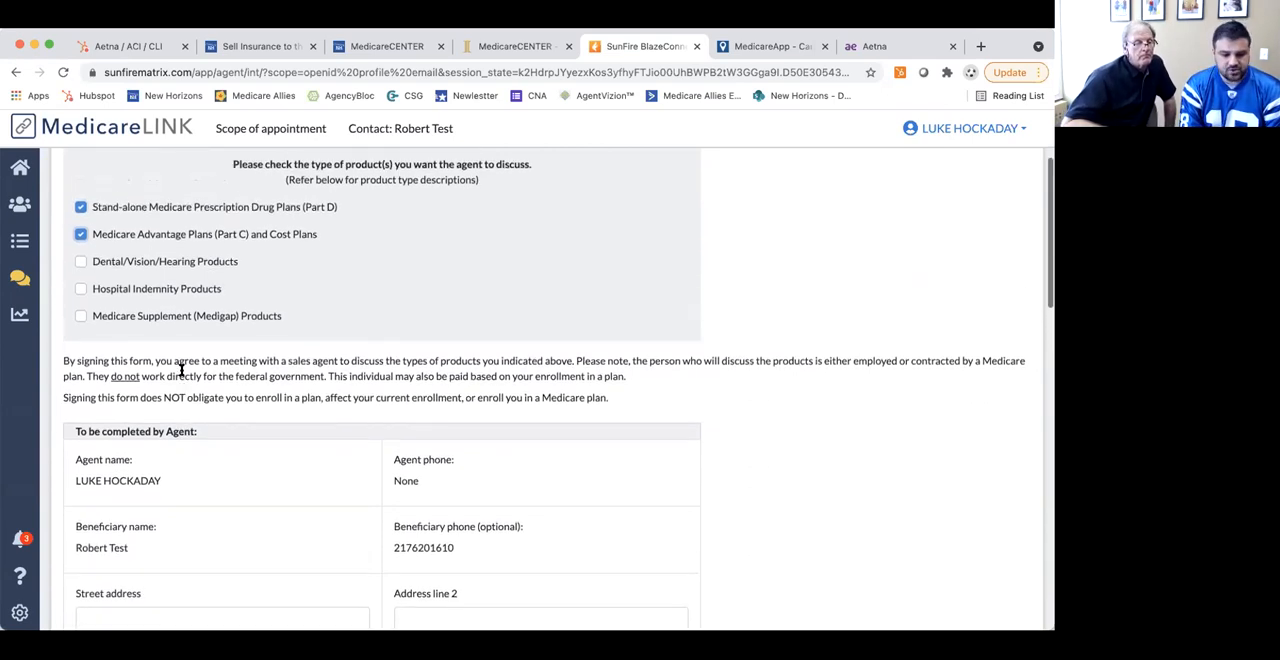
pyautogui.scroll(-2, 181, 370)
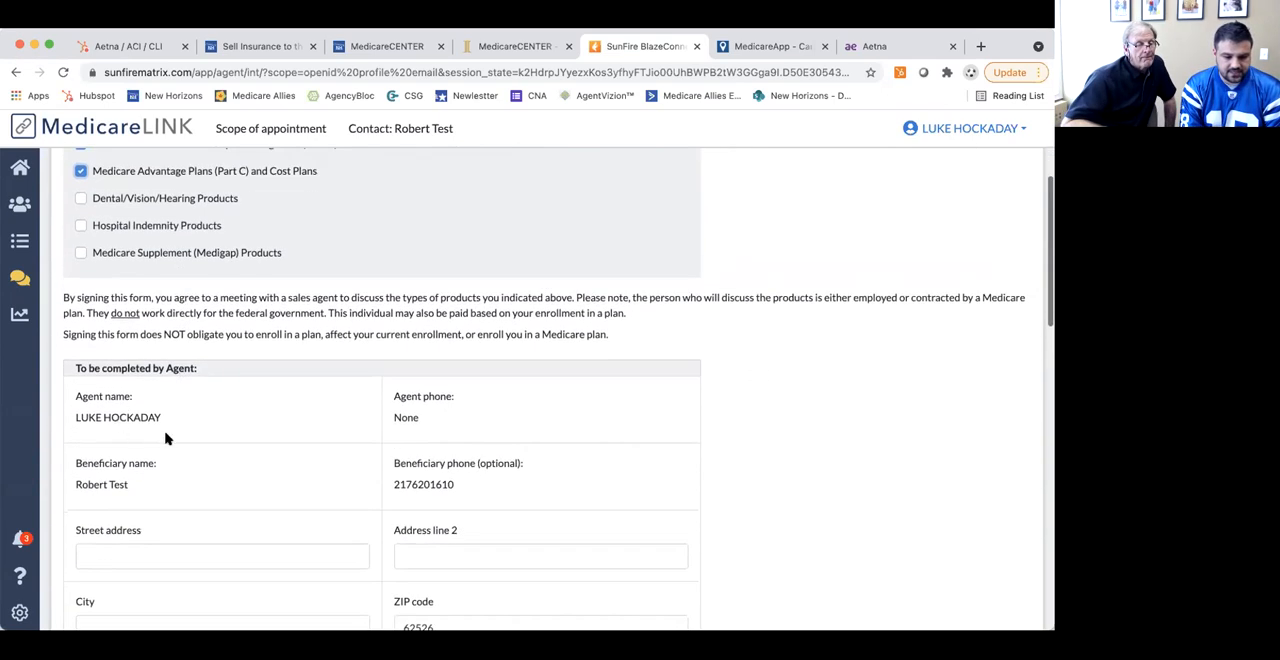
pyautogui.scroll(-1, 240, 458)
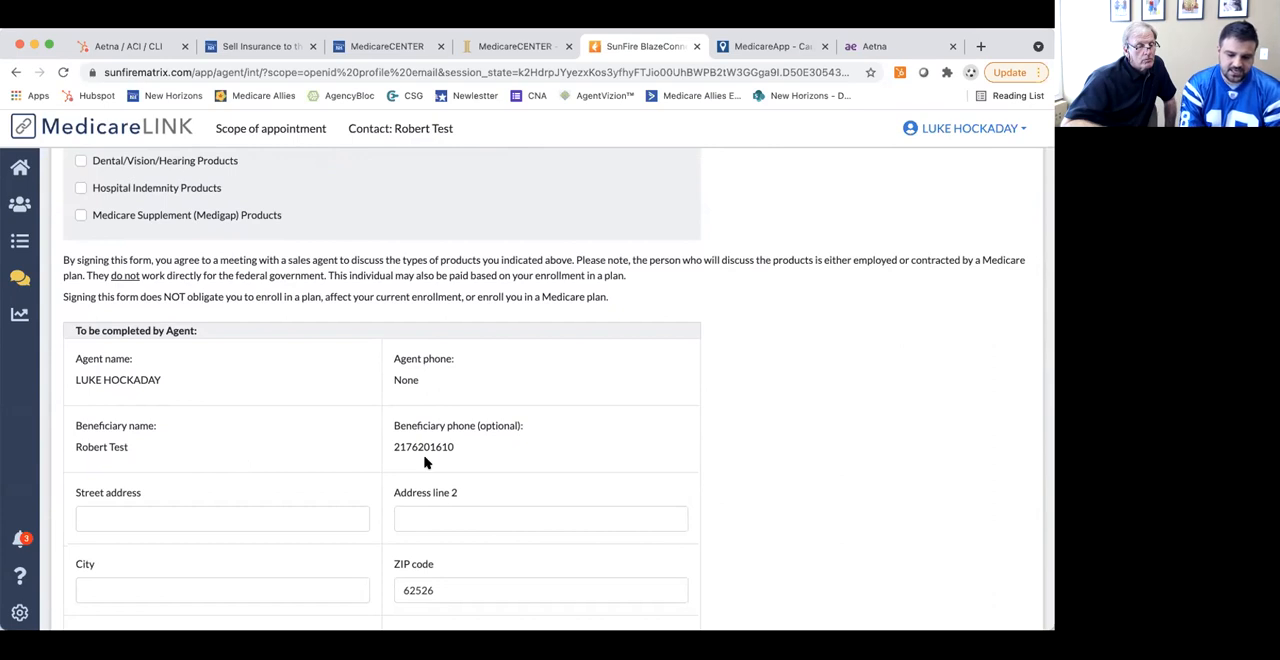
# Set the initial method of contact to "Walked In" and the plans the agent represented to "All options"
pyautogui.scroll(-1, 424, 460)
pyautogui.scroll(-5, 426, 460)
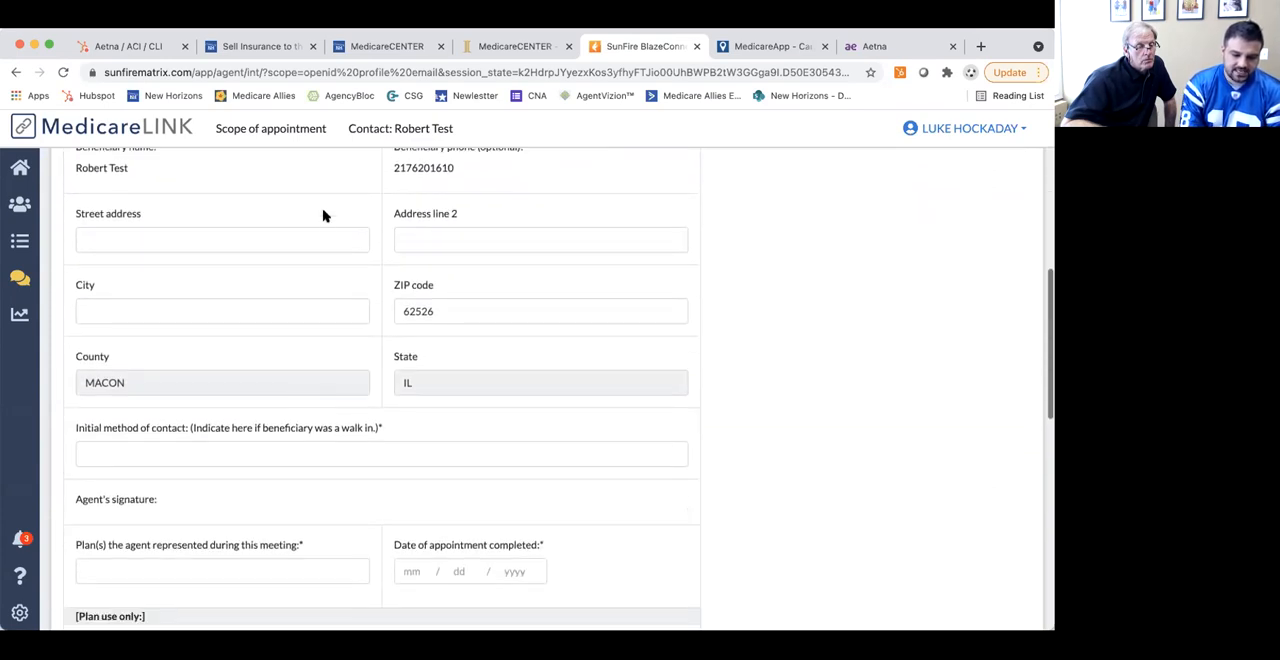
pyautogui.click(105, 453)
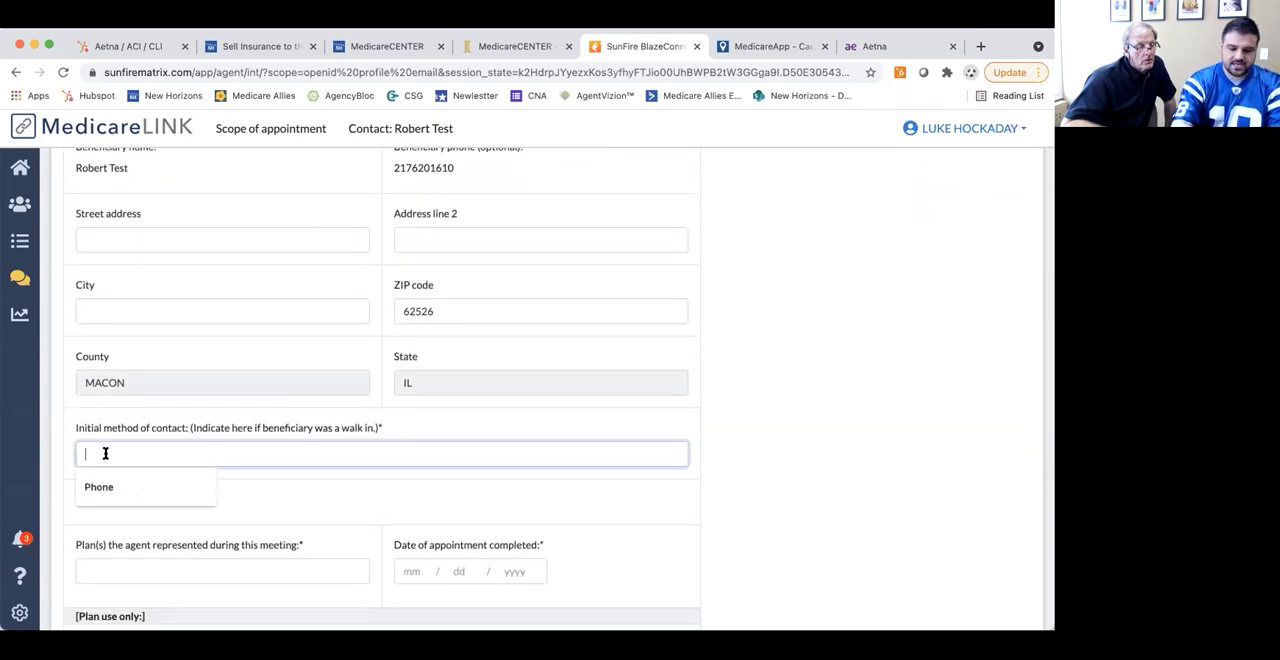
pyautogui.write('Walked In')
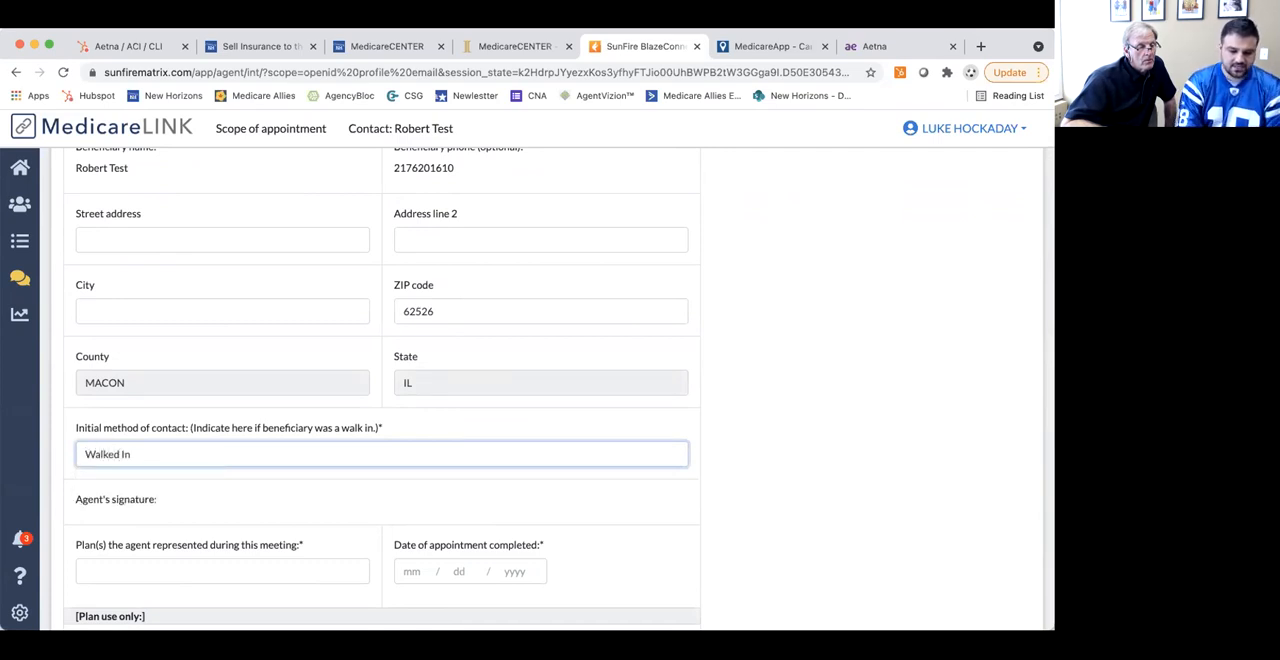
pyautogui.scroll(-2, 153, 472)
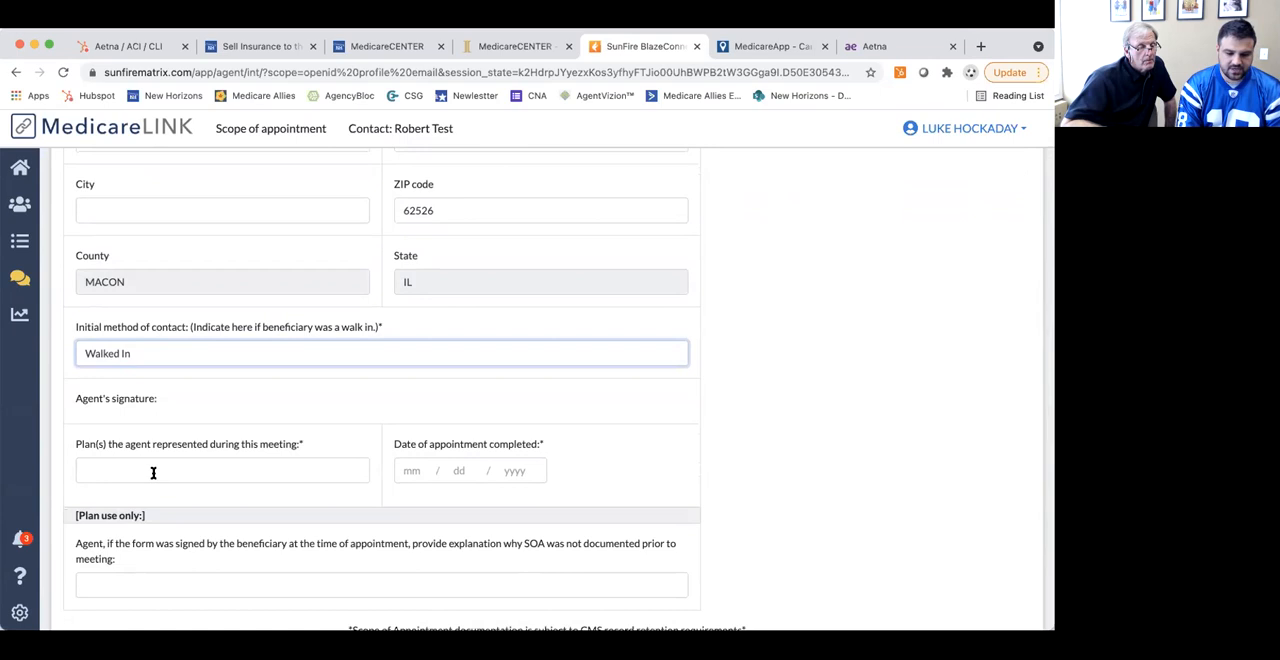
pyautogui.click(153, 472)
pyautogui.click(106, 528)
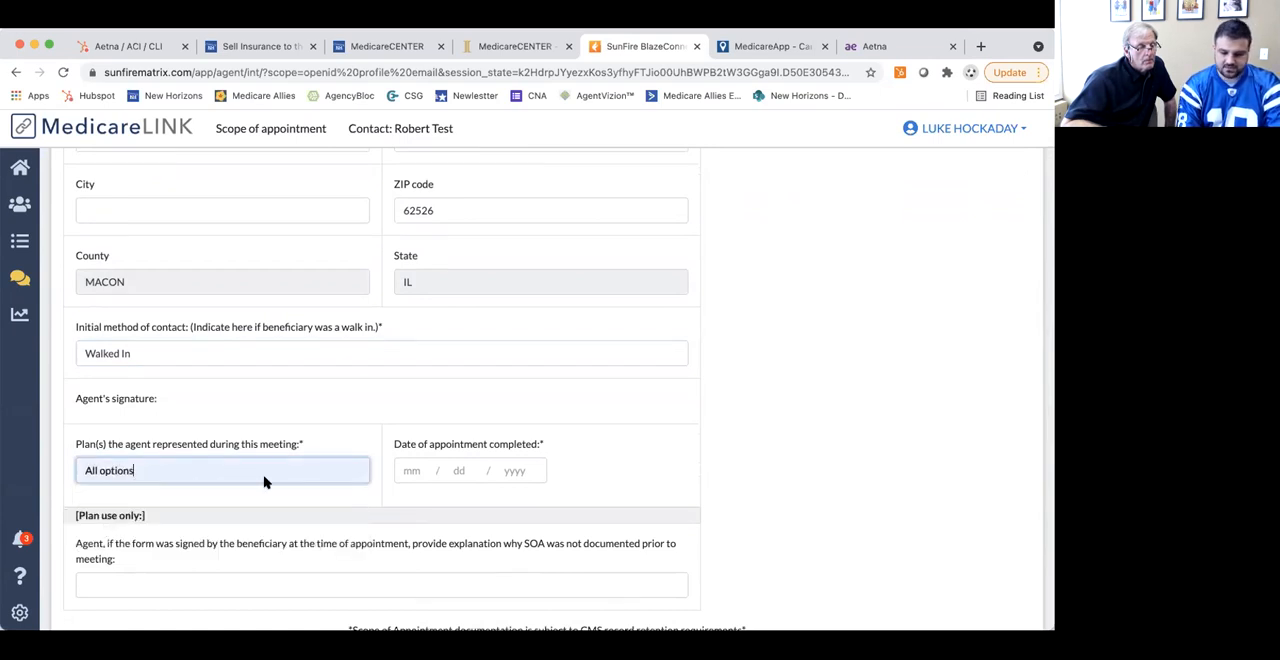
# Set the date of appointment completed to 05/05/2021
pyautogui.click(407, 472)
pyautogui.write('05 / 05 / 2021')
pyautogui.click(660, 480)
# Check the filled-in agent section, the plan use explanation field and the product type descriptions on the form
pyautogui.scroll(-1, 660, 482)
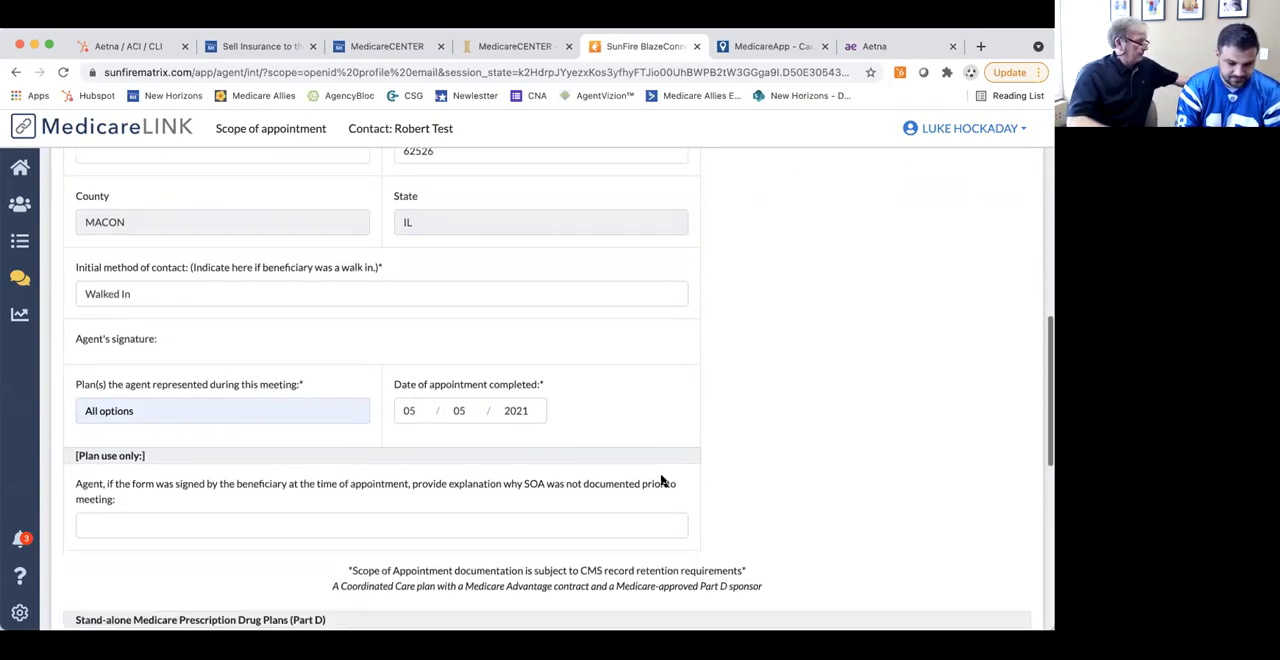
pyautogui.scroll(-2, 660, 481)
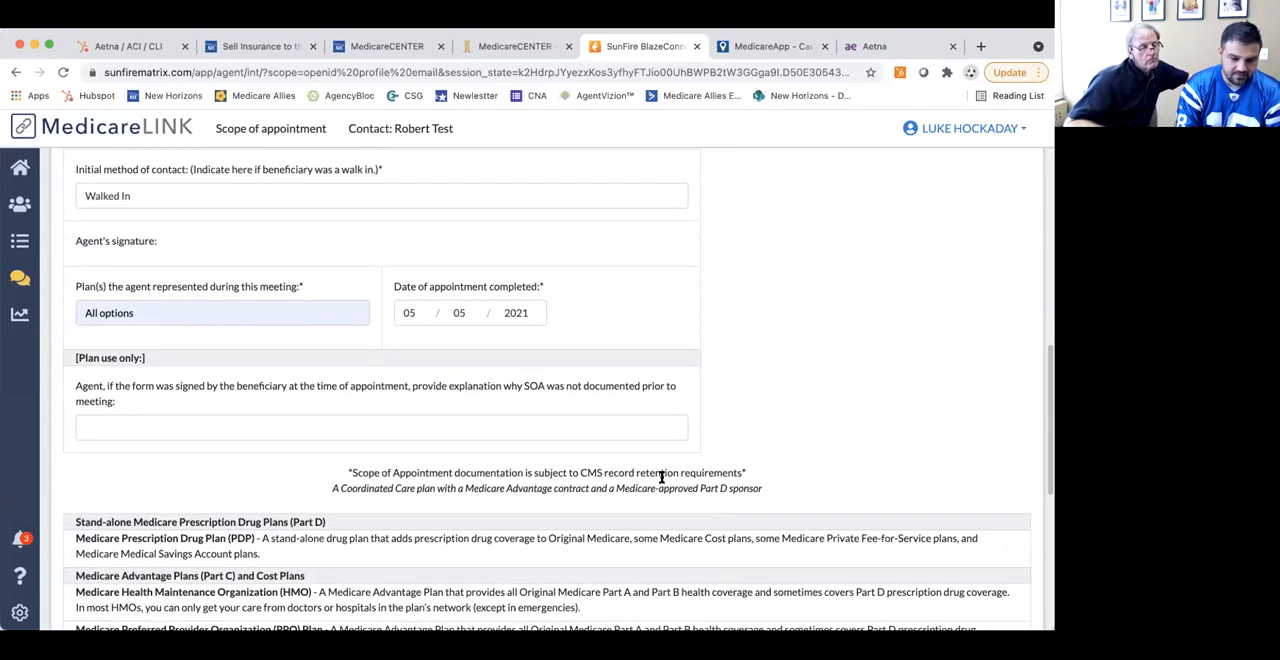
pyautogui.scroll(-1, 660, 478)
pyautogui.scroll(2, 310, 342)
pyautogui.scroll(3, 310, 342)
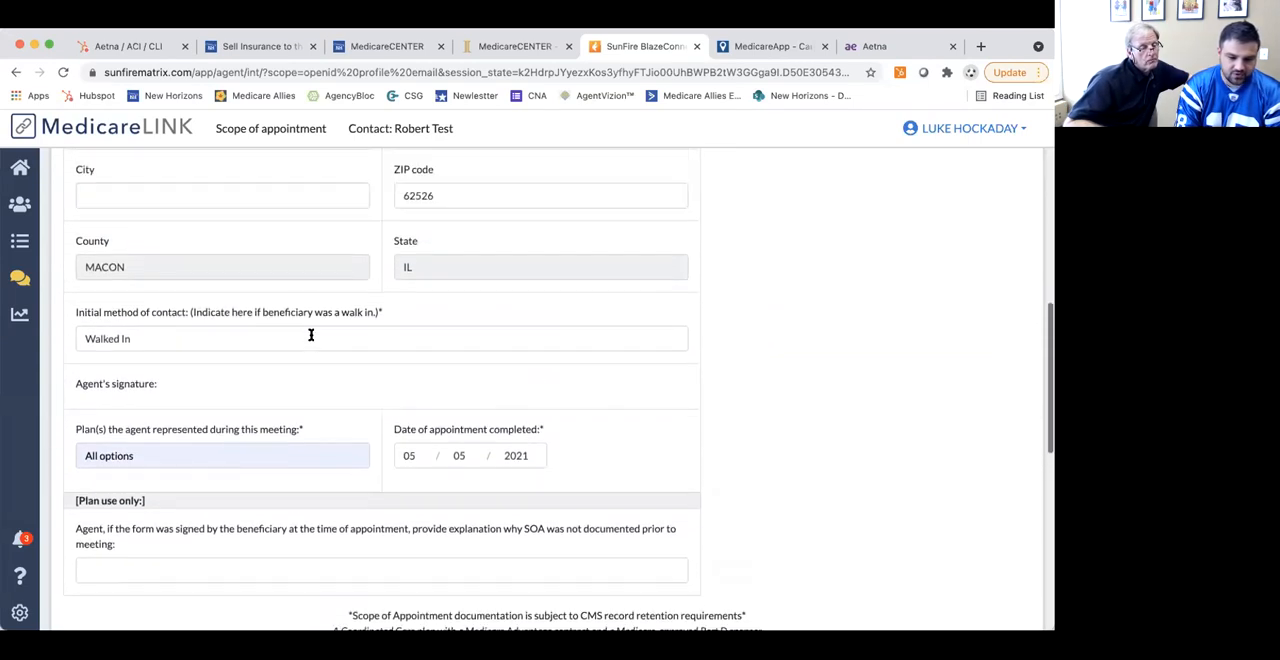
pyautogui.scroll(2, 310, 342)
pyautogui.scroll(2, 310, 342)
pyautogui.scroll(-4, 312, 341)
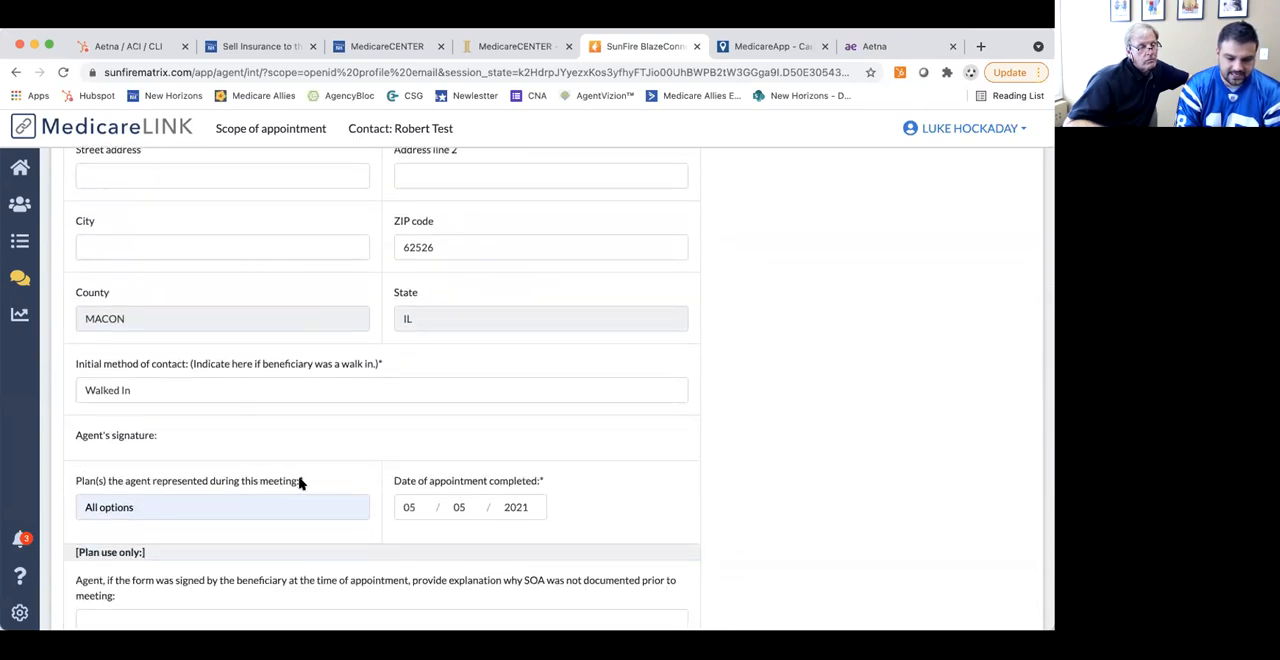
pyautogui.scroll(-1, 288, 482)
pyautogui.scroll(-1, 288, 479)
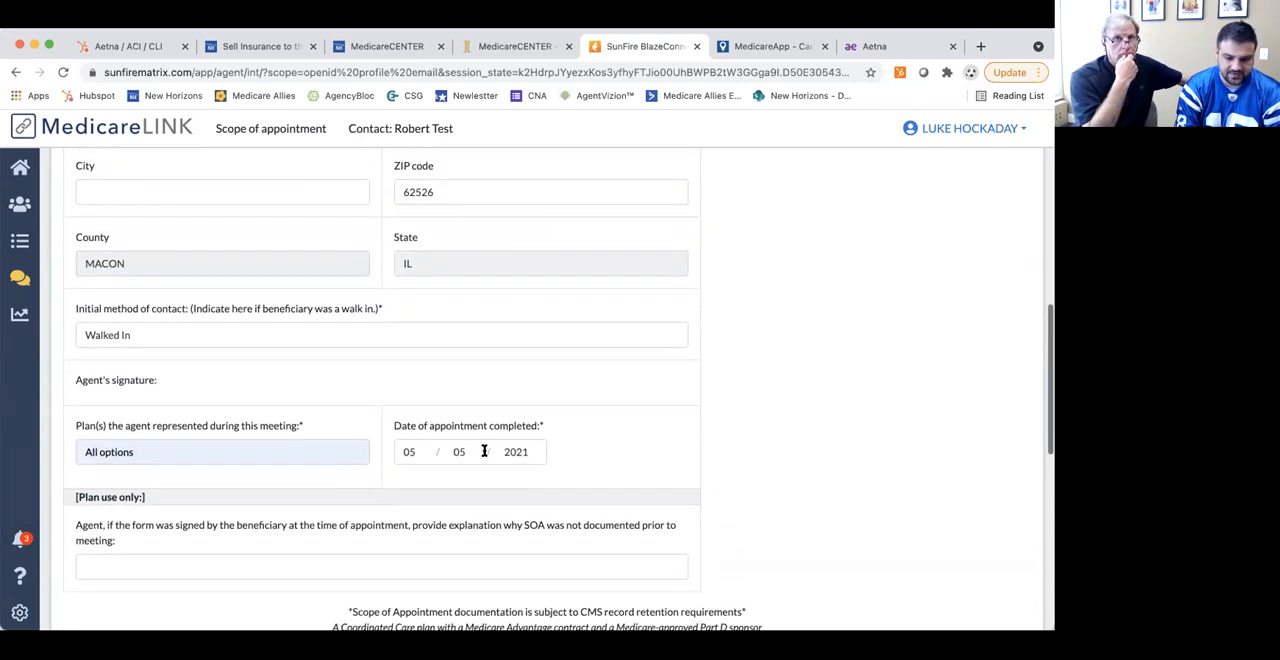
# Submit the completed scope form as a text and send it to the contact's phone number
pyautogui.scroll(-4, 490, 452)
pyautogui.scroll(-10, 490, 452)
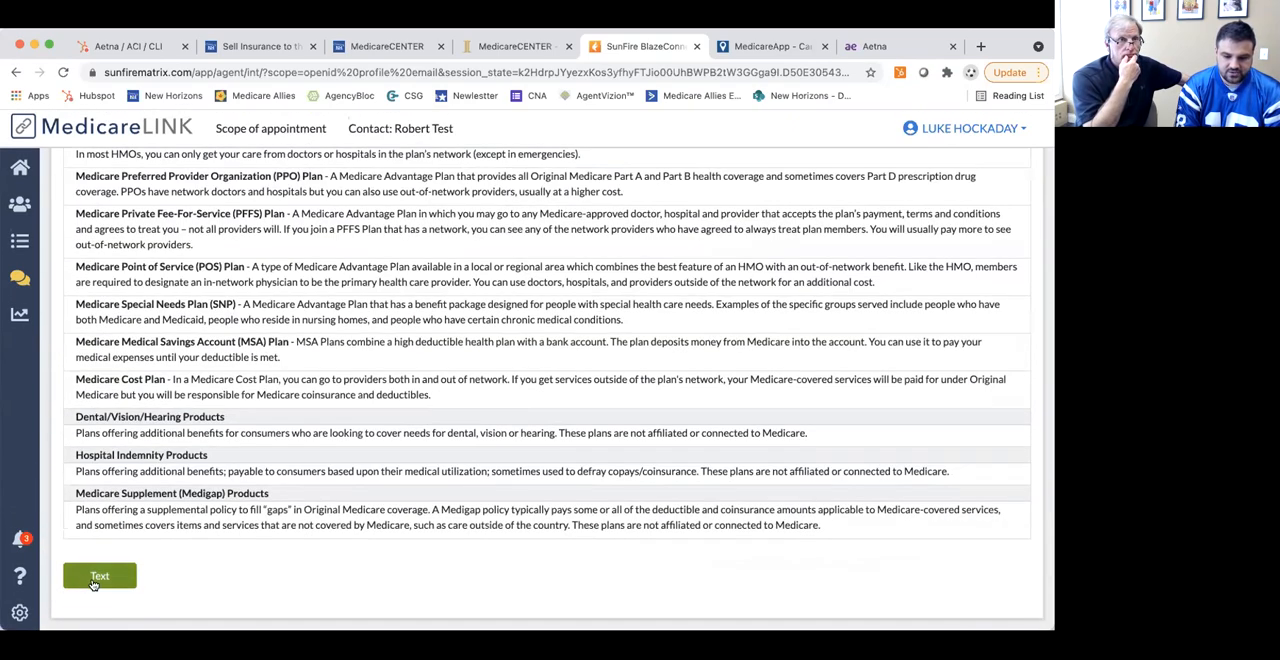
pyautogui.click(99, 577)
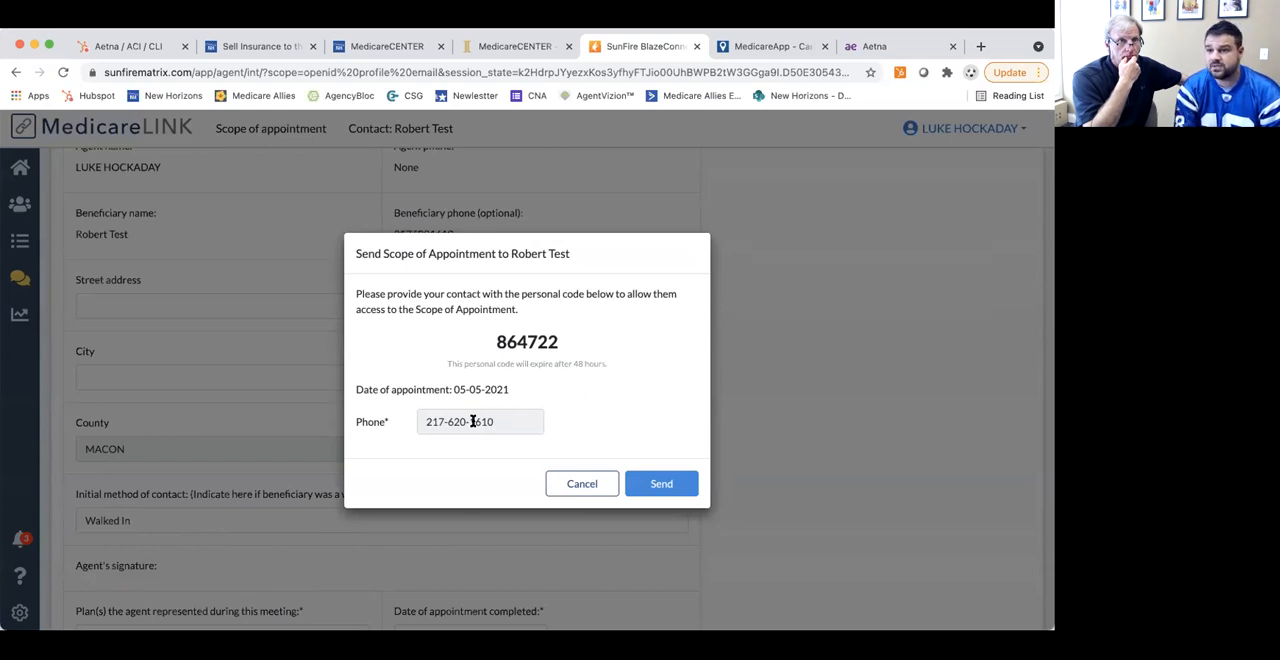
pyautogui.click(664, 483)
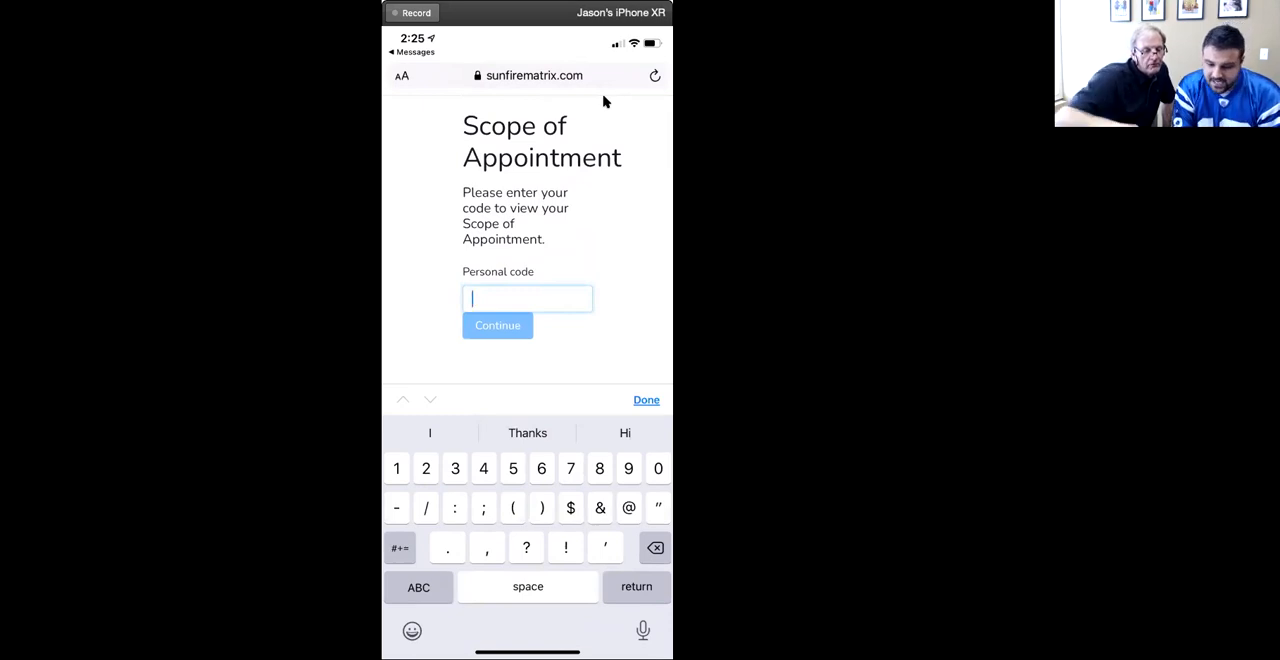
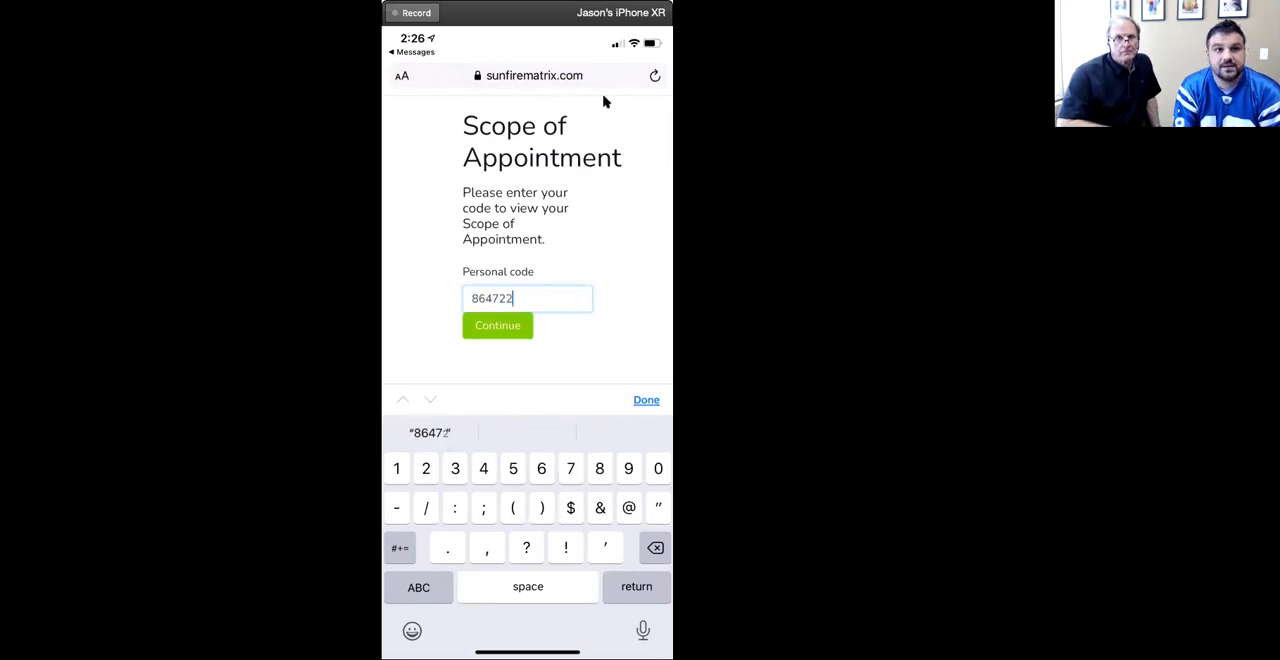
# On the contact's mirrored phone, enter the personal code to open the Scope of Appointment and review the form past the signature field
pyautogui.press('Return')
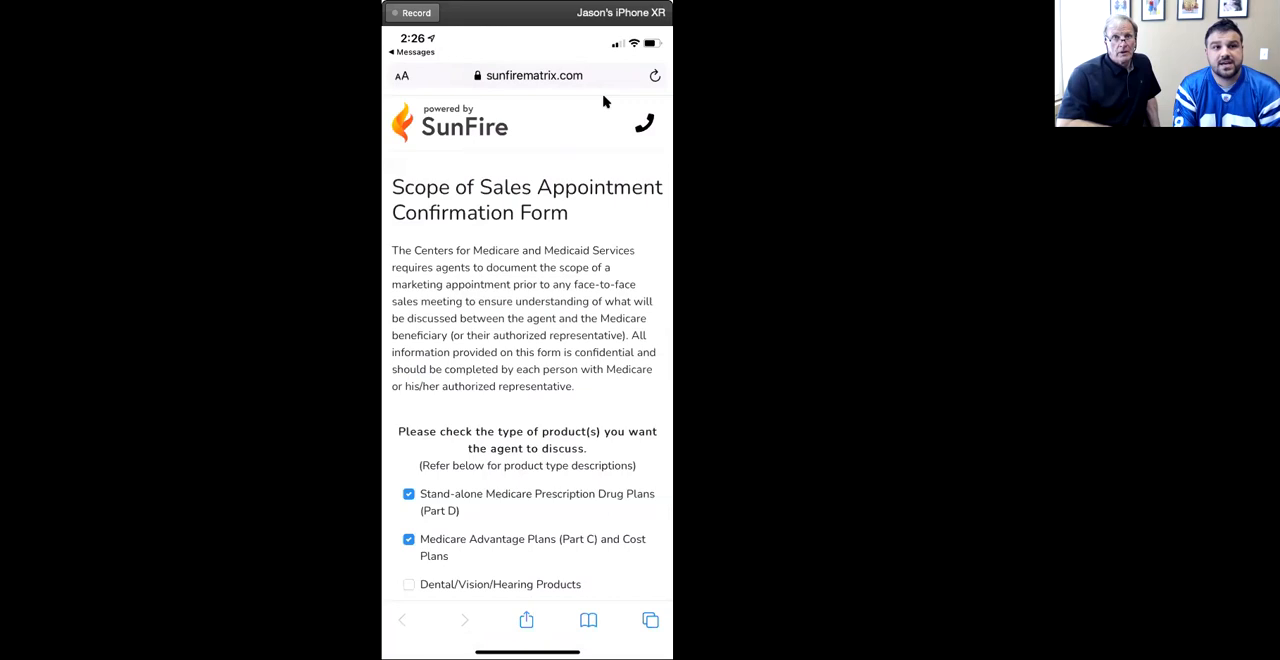
pyautogui.scroll(-3, 604, 101)
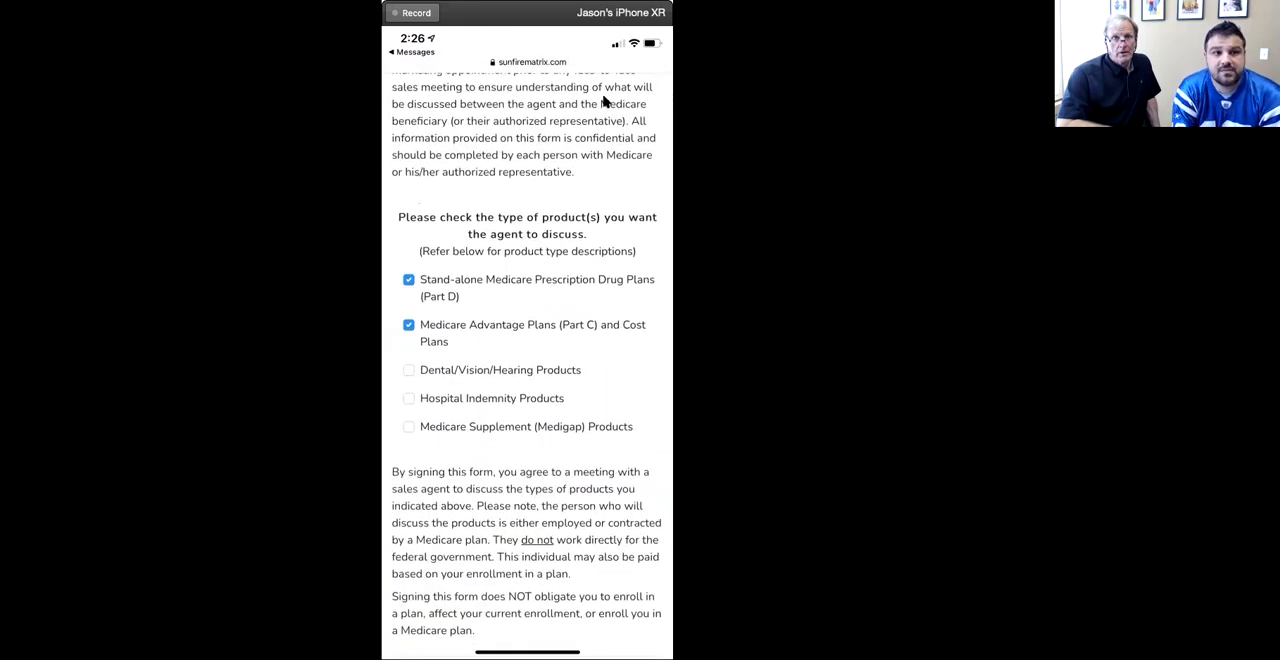
pyautogui.scroll(-3, 604, 101)
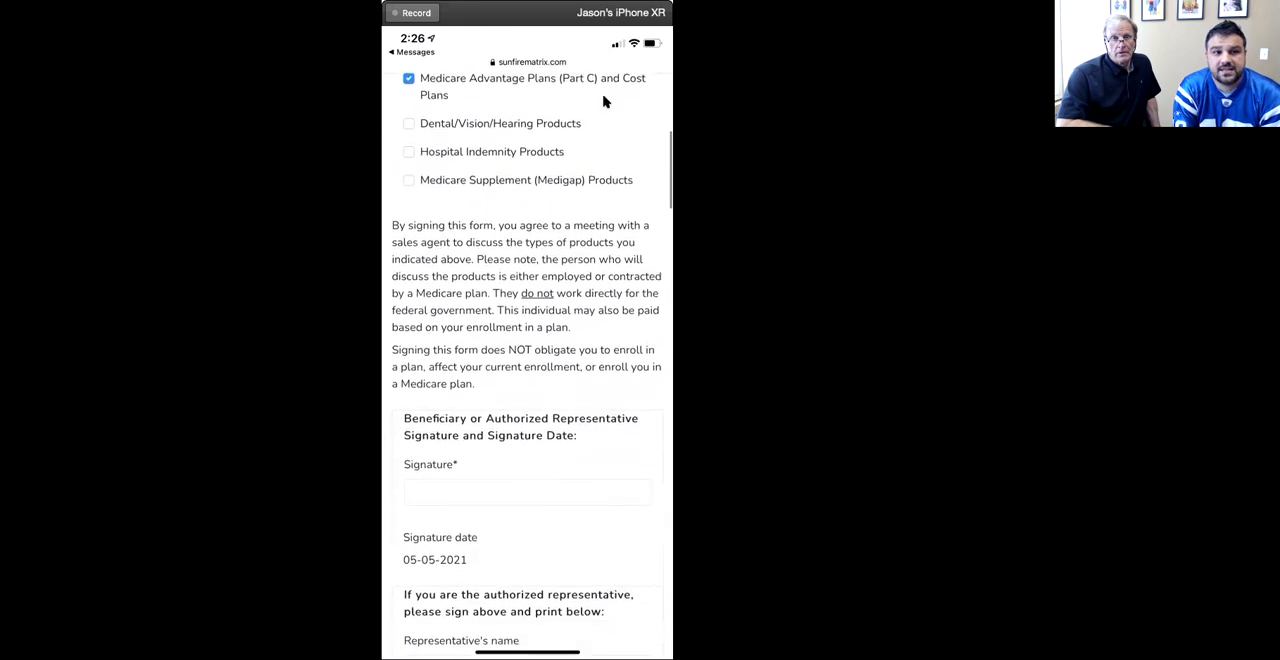
pyautogui.scroll(-2, 604, 101)
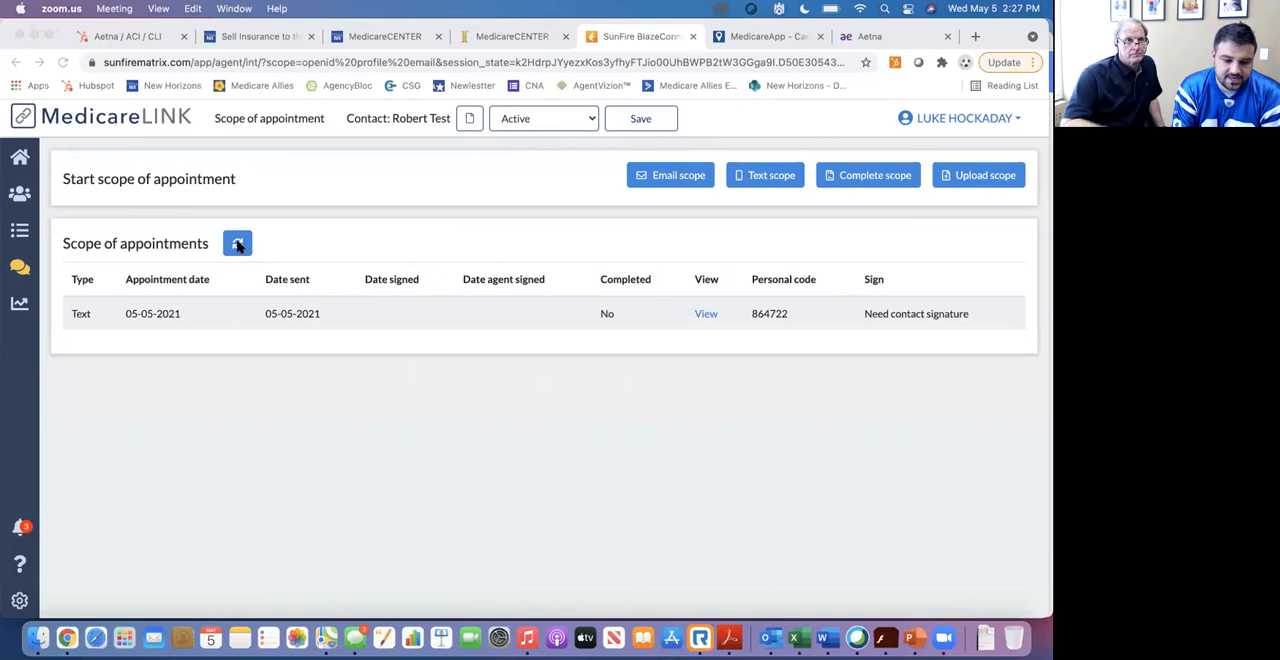
# Reload MedicareLINK and reopen the test contact's Scope of Appointment page from the dashboard to check the signing status
pyautogui.click(62, 62)
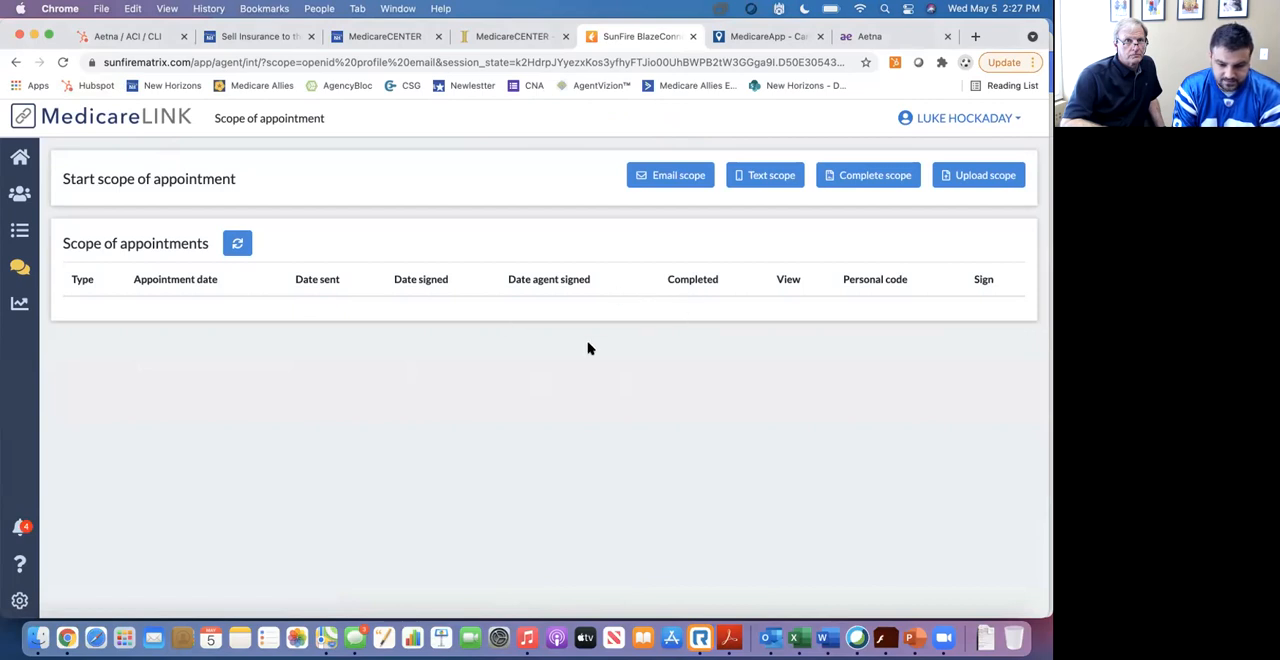
pyautogui.click(19, 158)
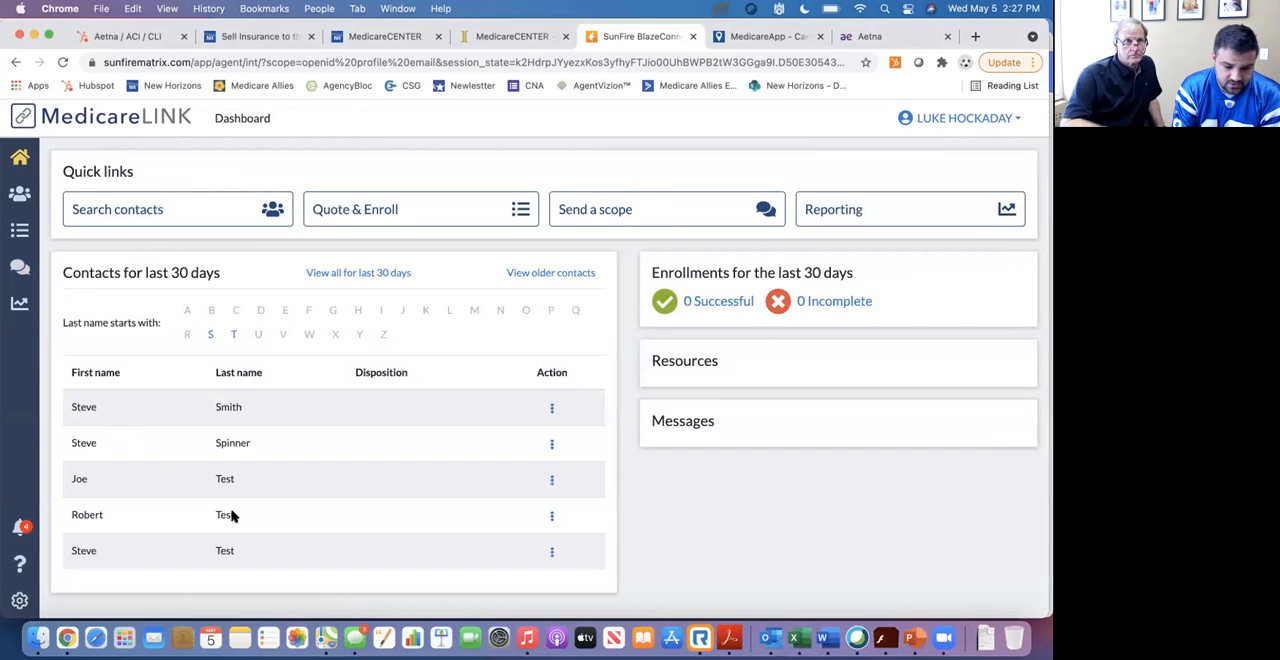
pyautogui.click(551, 515)
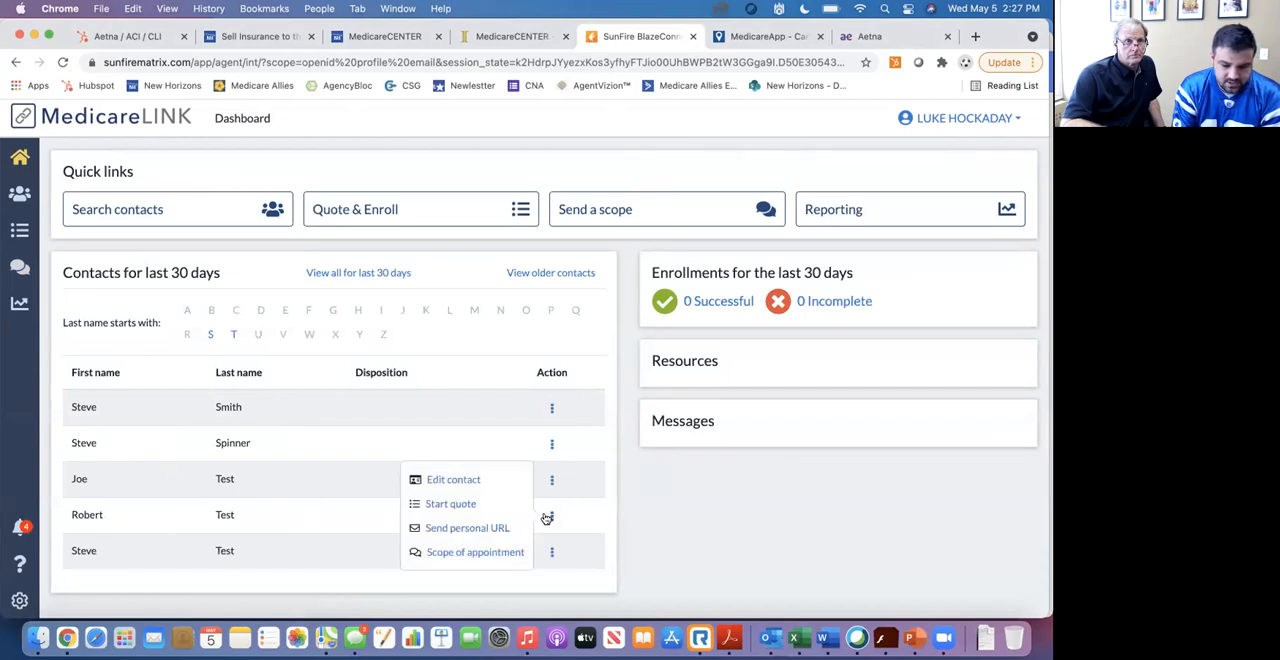
pyautogui.click(478, 551)
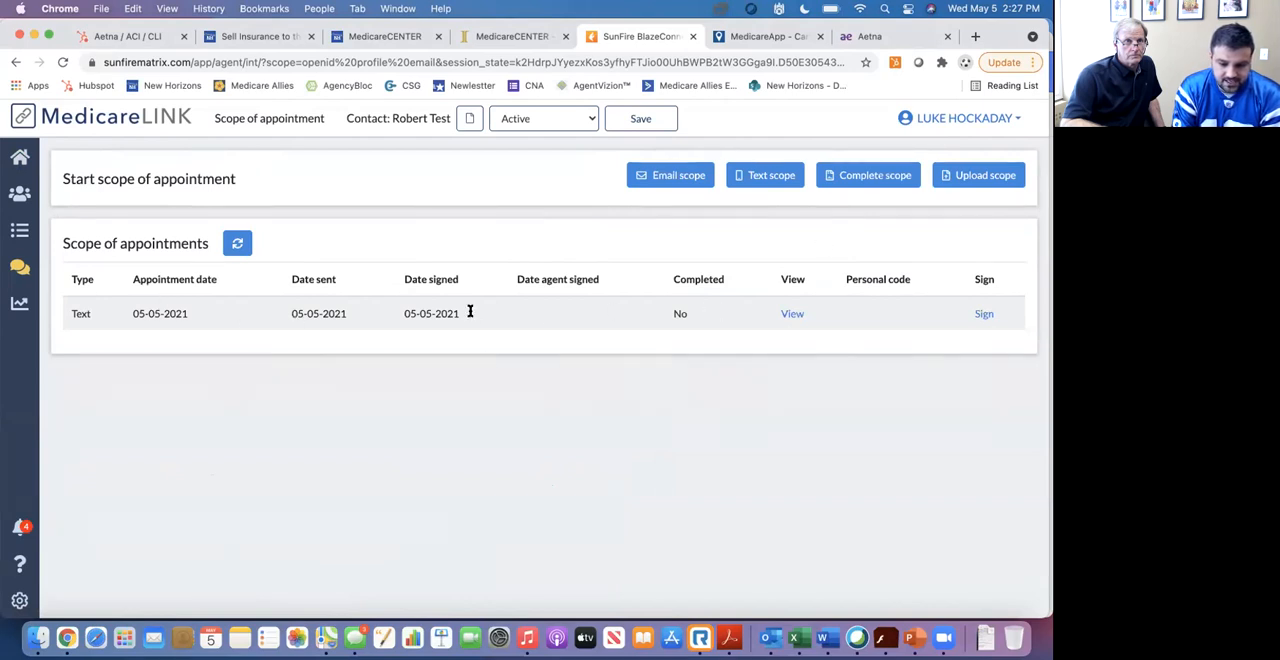
# Sign the test contact's texted Scope of Appointment as the agent and review the completed form with its signature and agent sections
pyautogui.click(984, 316)
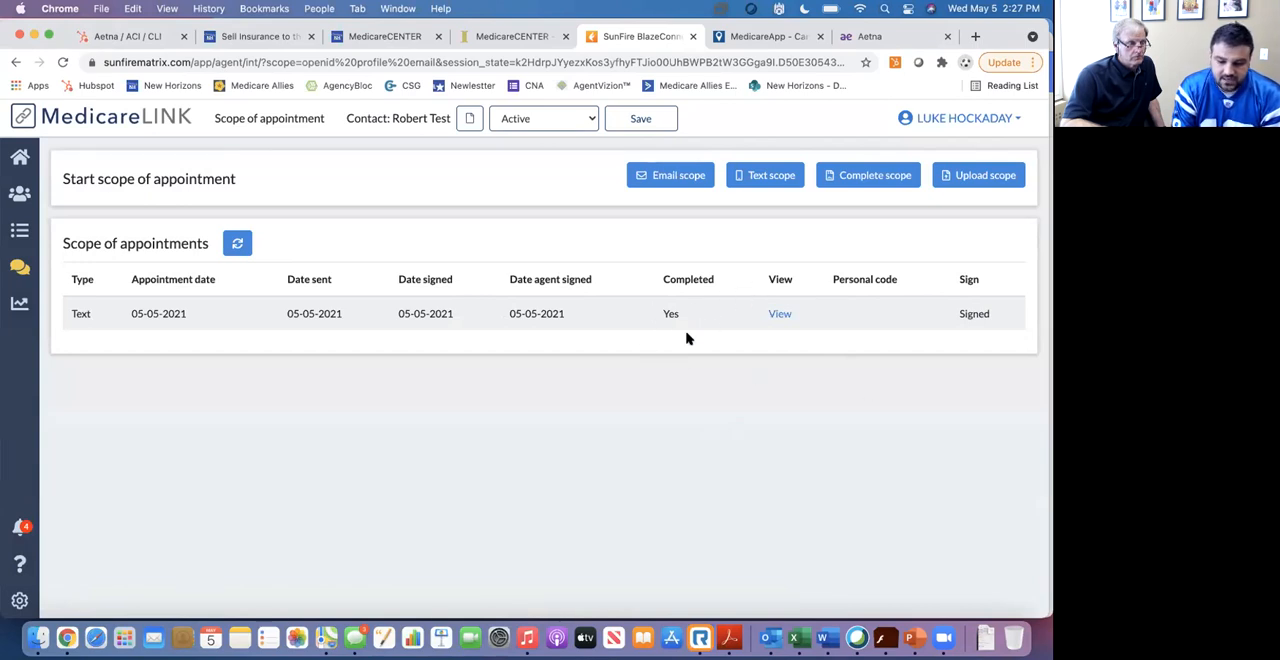
pyautogui.click(777, 315)
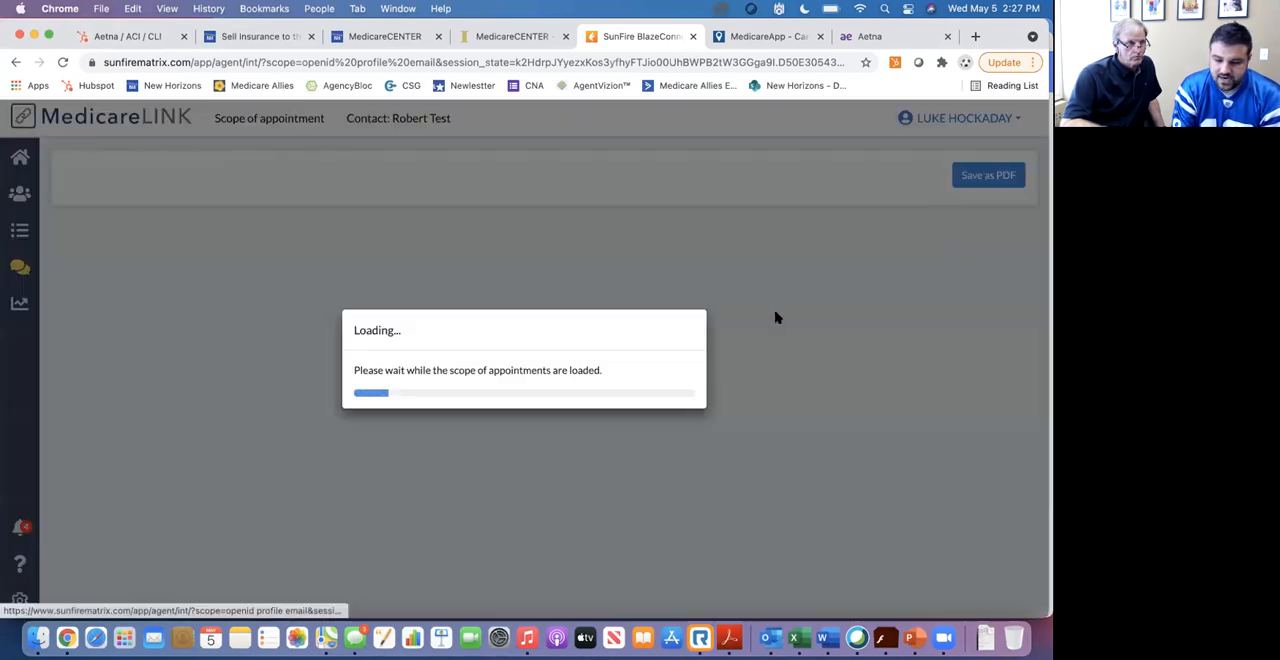
pyautogui.scroll(-10, 547, 447)
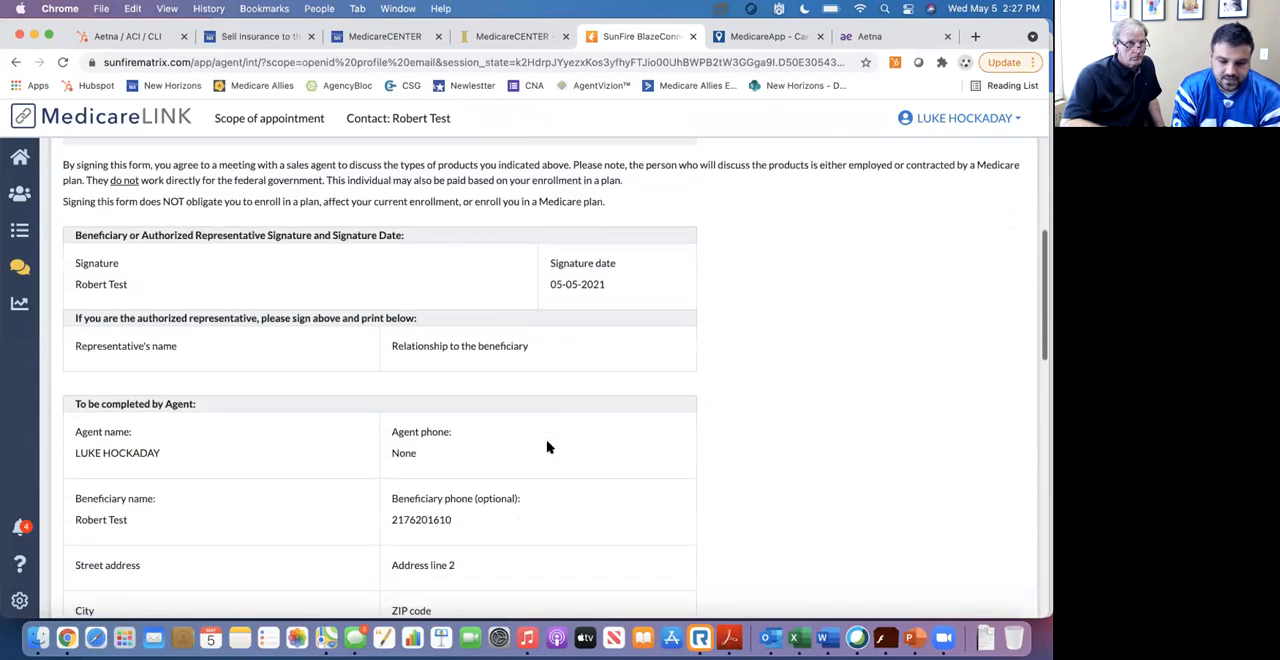
pyautogui.scroll(-15, 547, 447)
pyautogui.scroll(-5, 547, 446)
pyautogui.press('super+Left')
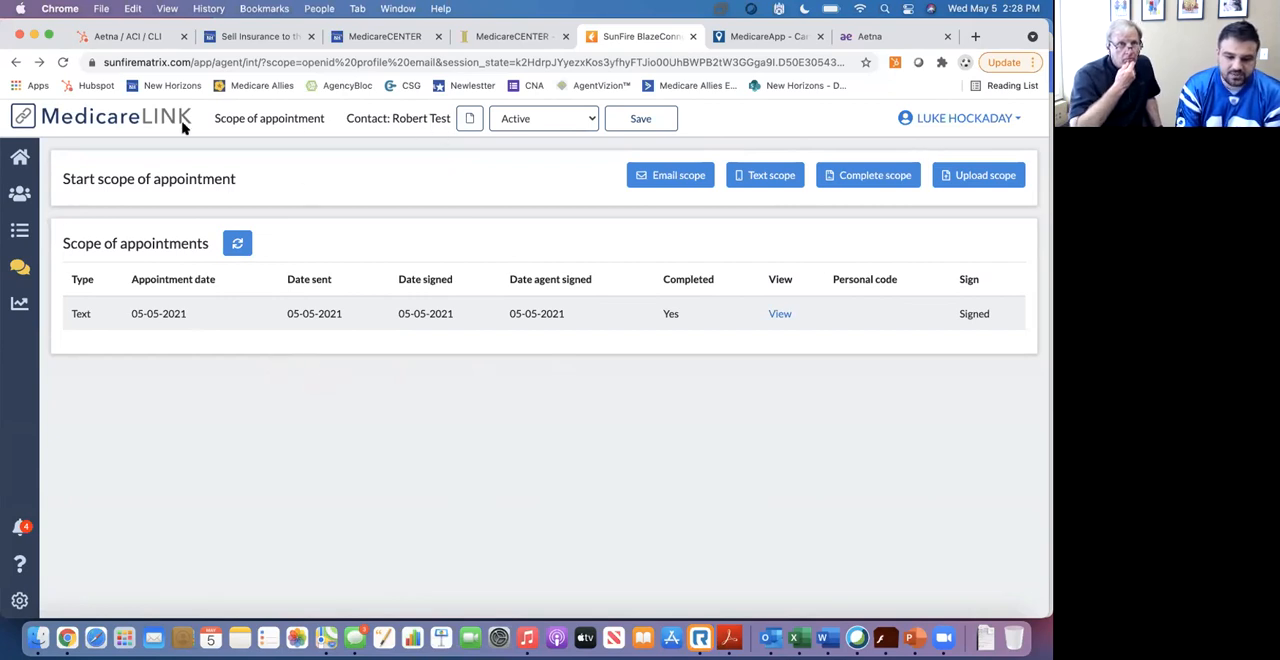
# Return to the dashboard, view the contact search page and open the Medicare plan quotes for the test contact
pyautogui.click(21, 163)
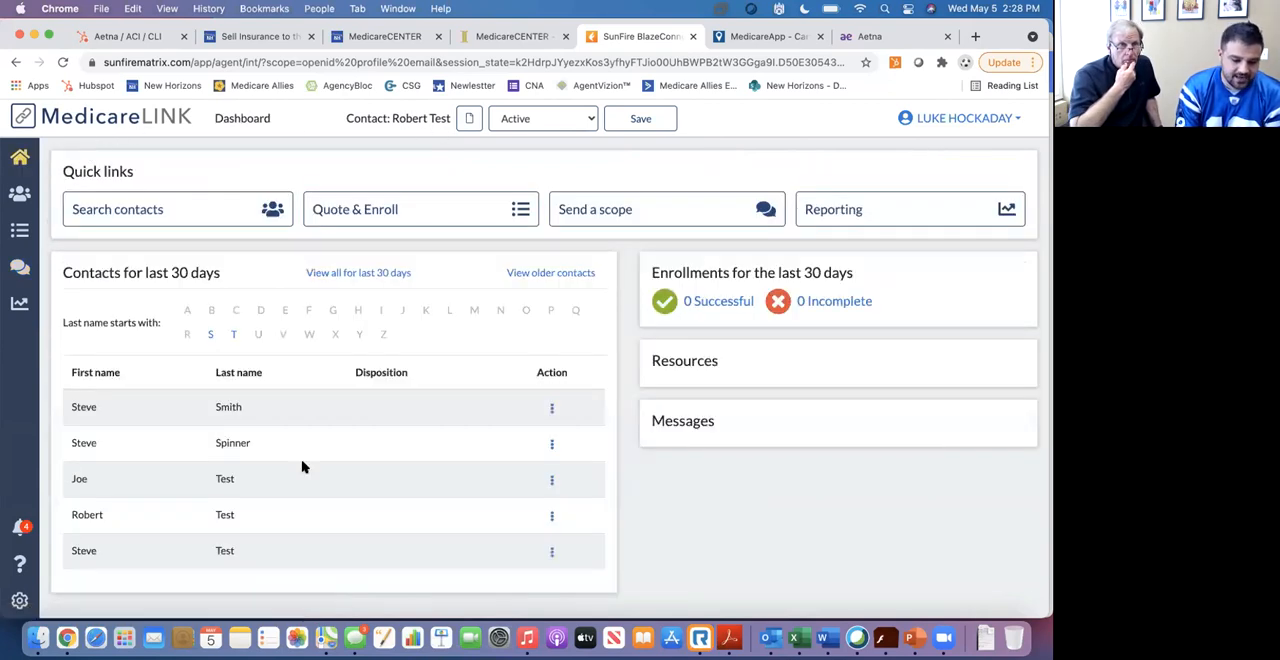
pyautogui.click(553, 516)
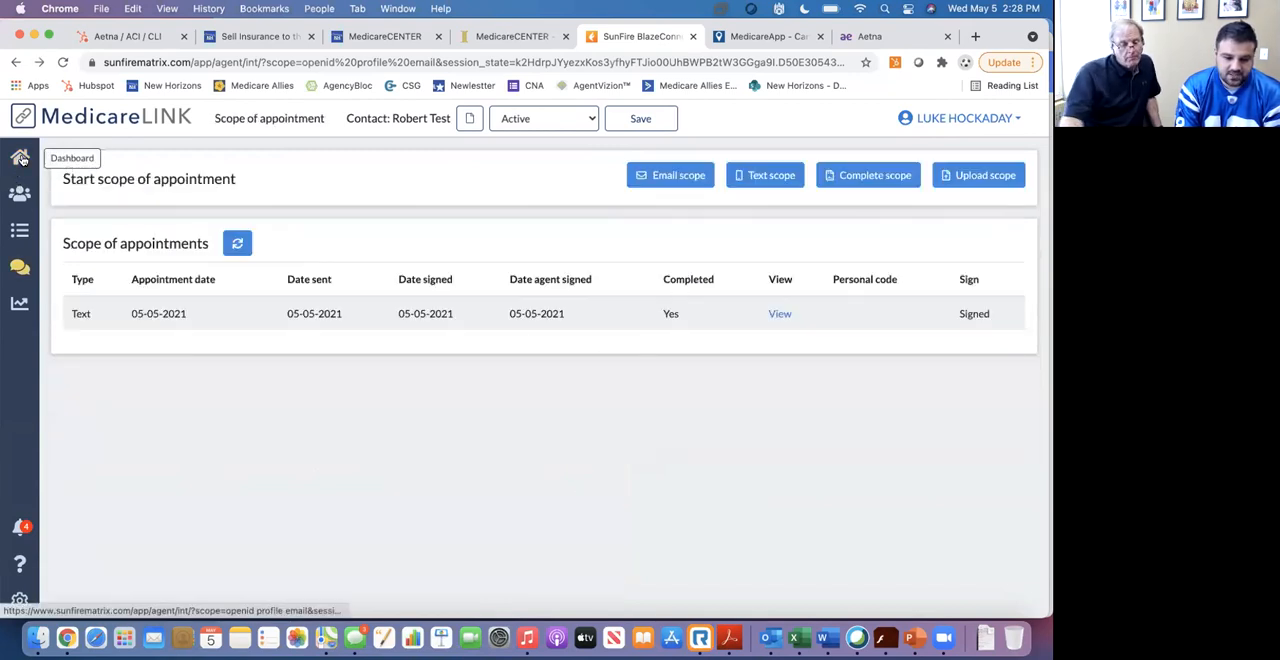
pyautogui.click(19, 196)
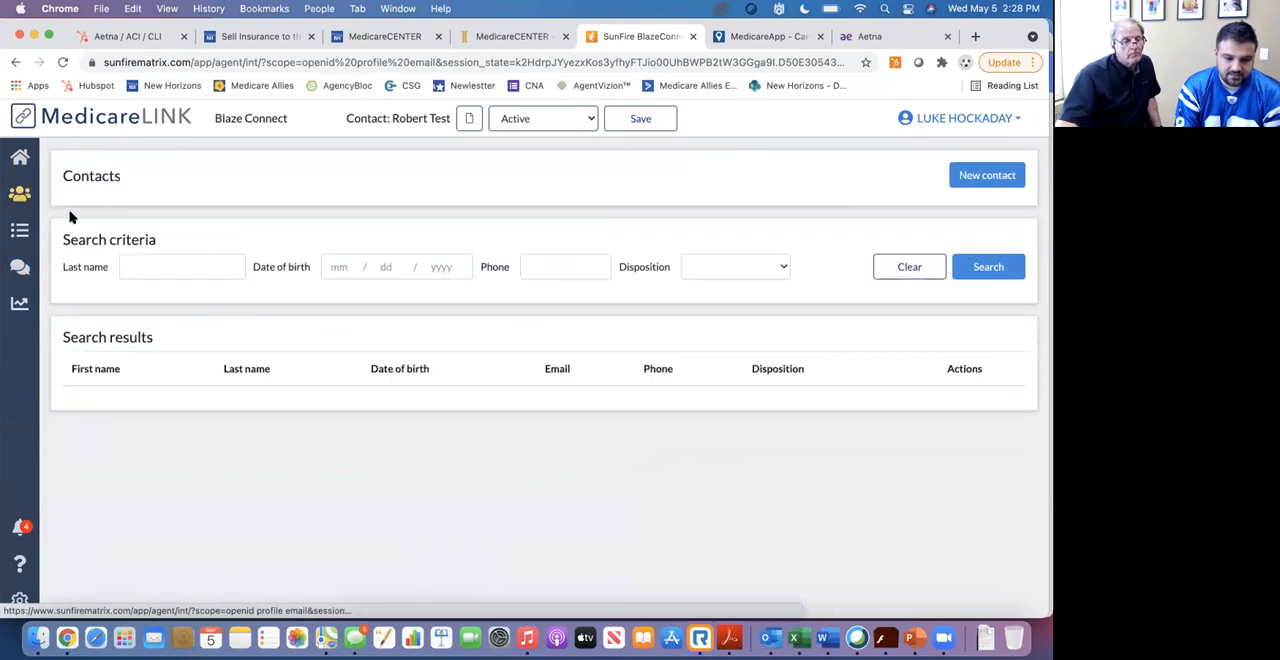
pyautogui.click(19, 230)
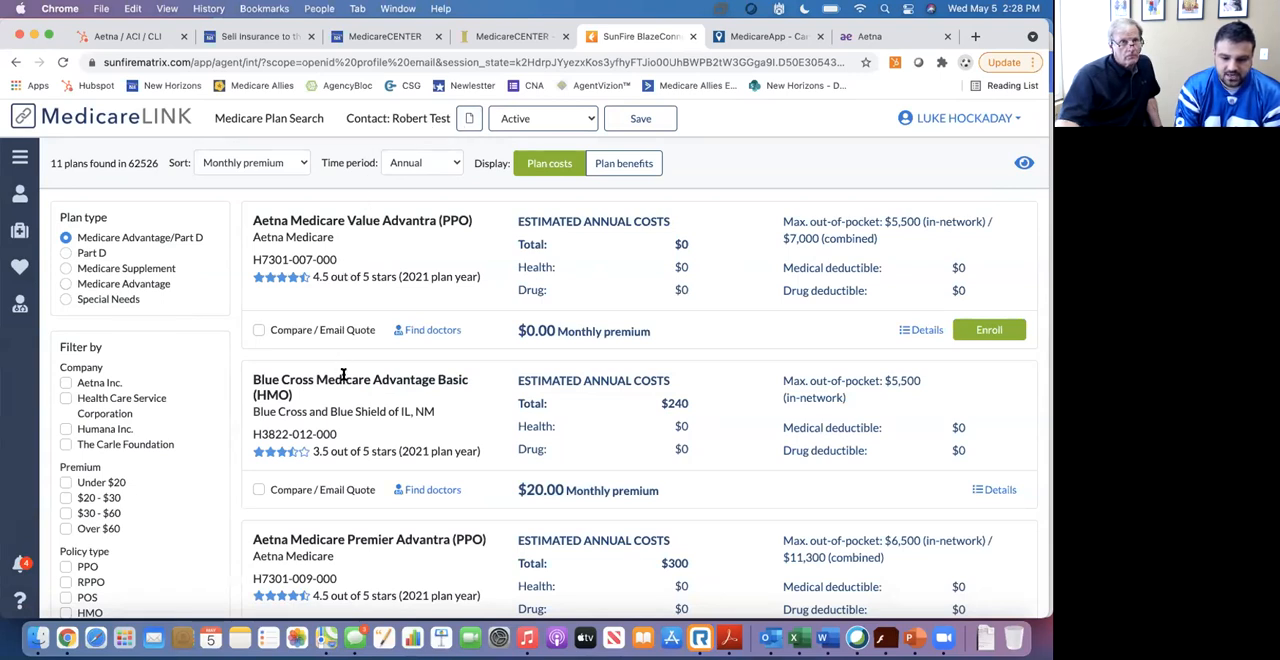
# Look through the listed Medicare Advantage/Part D plans, checking their estimated costs, available filters and which plans offer enrollment
pyautogui.scroll(-2, 343, 374)
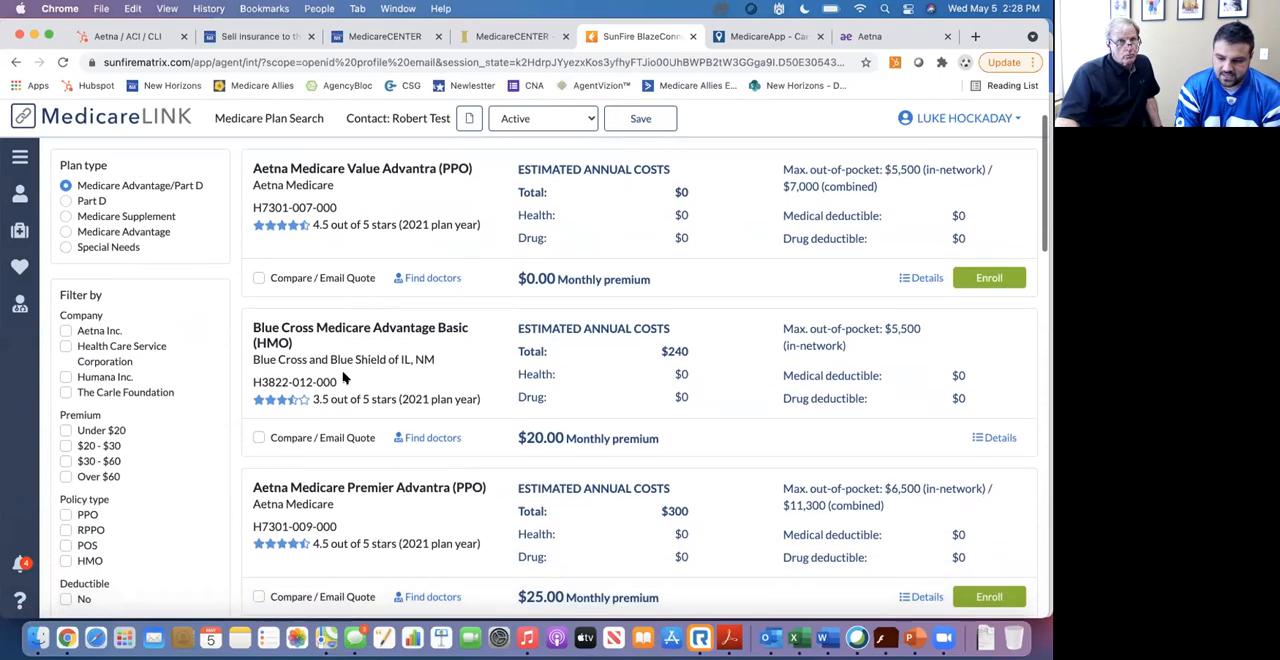
pyautogui.scroll(2, 343, 374)
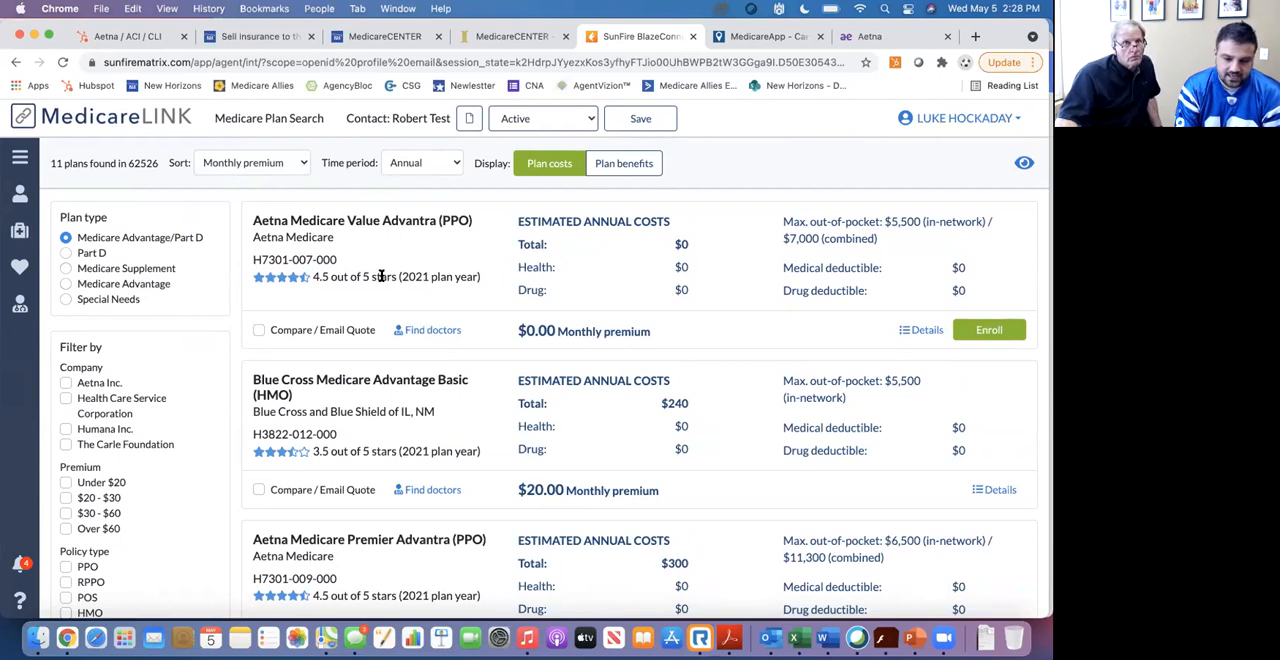
pyautogui.scroll(-3, 381, 276)
pyautogui.scroll(-10, 381, 278)
pyautogui.scroll(-15, 381, 278)
pyautogui.scroll(-6, 381, 278)
pyautogui.scroll(20, 381, 278)
pyautogui.scroll(1, 381, 278)
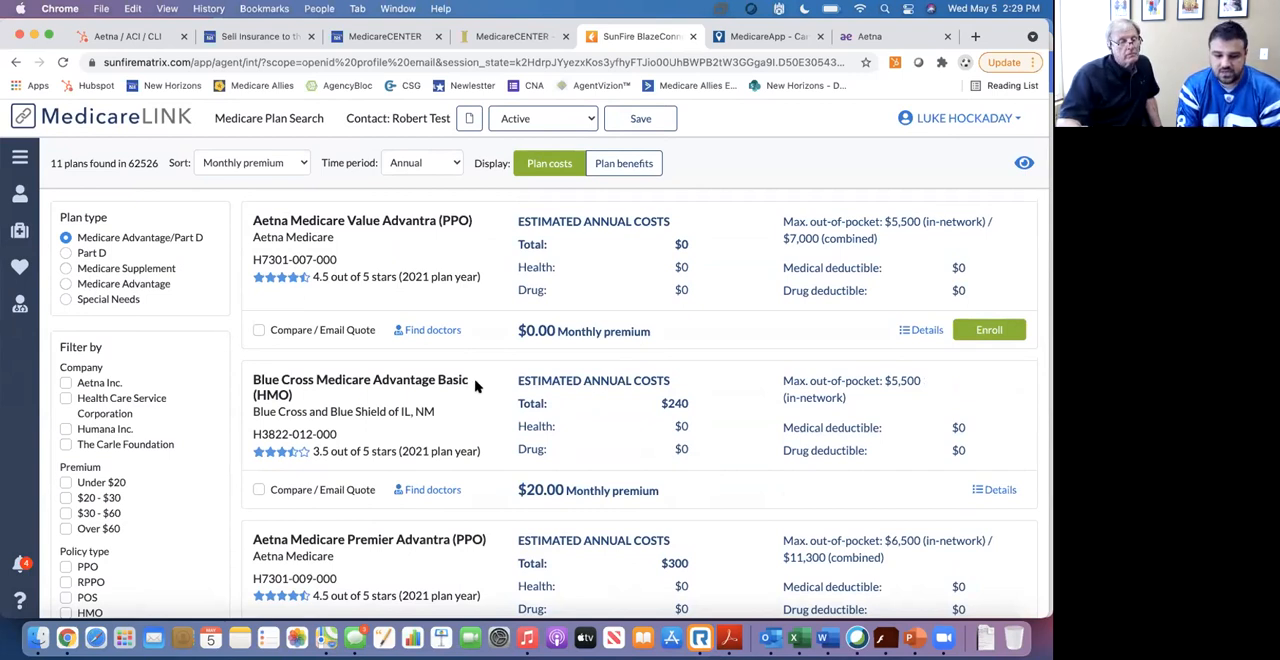
pyautogui.scroll(-2, 475, 386)
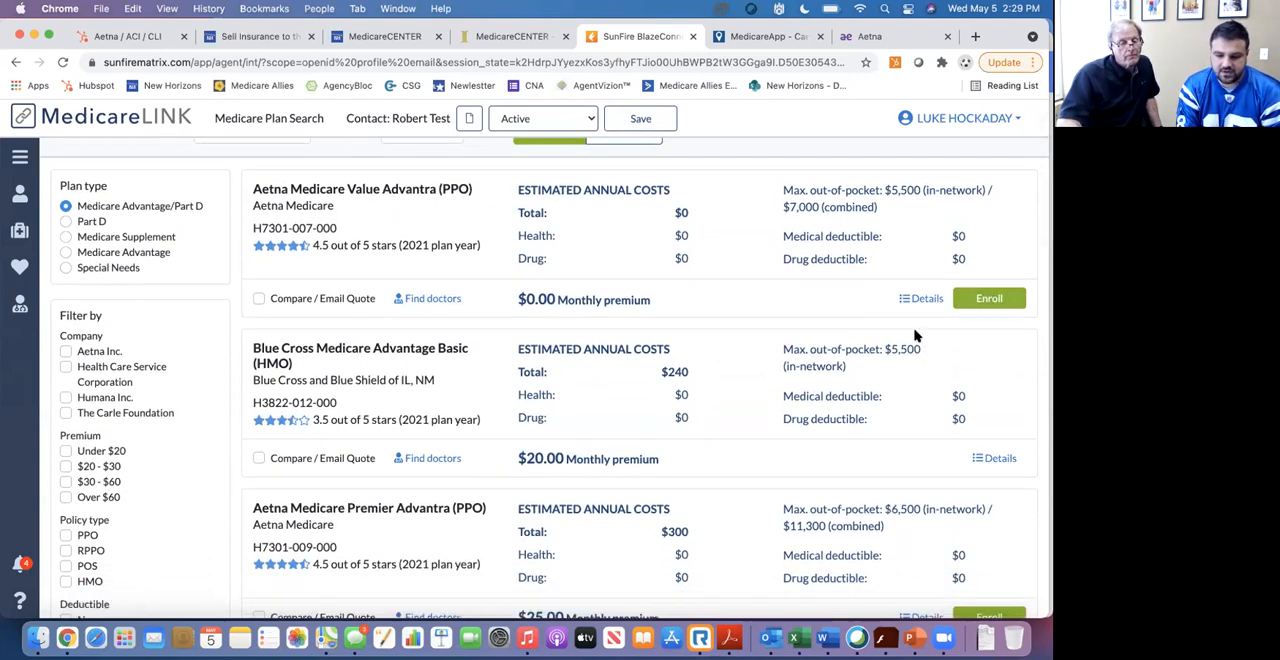
pyautogui.scroll(-3, 915, 335)
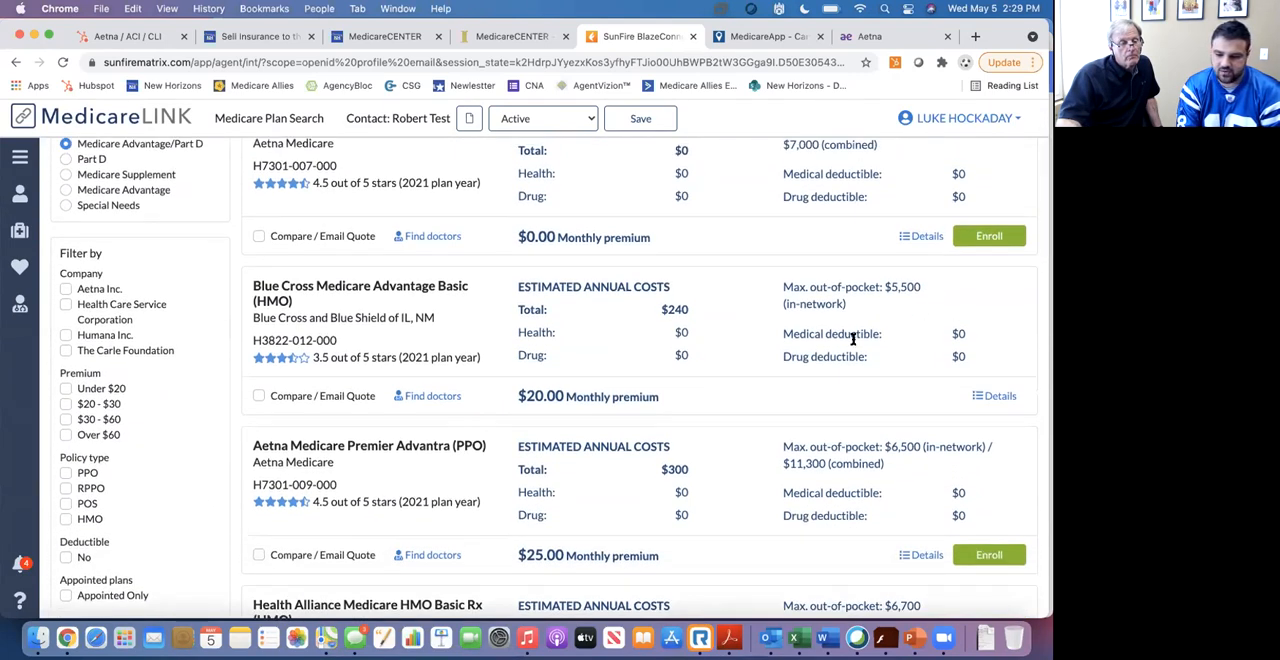
pyautogui.scroll(5, 840, 345)
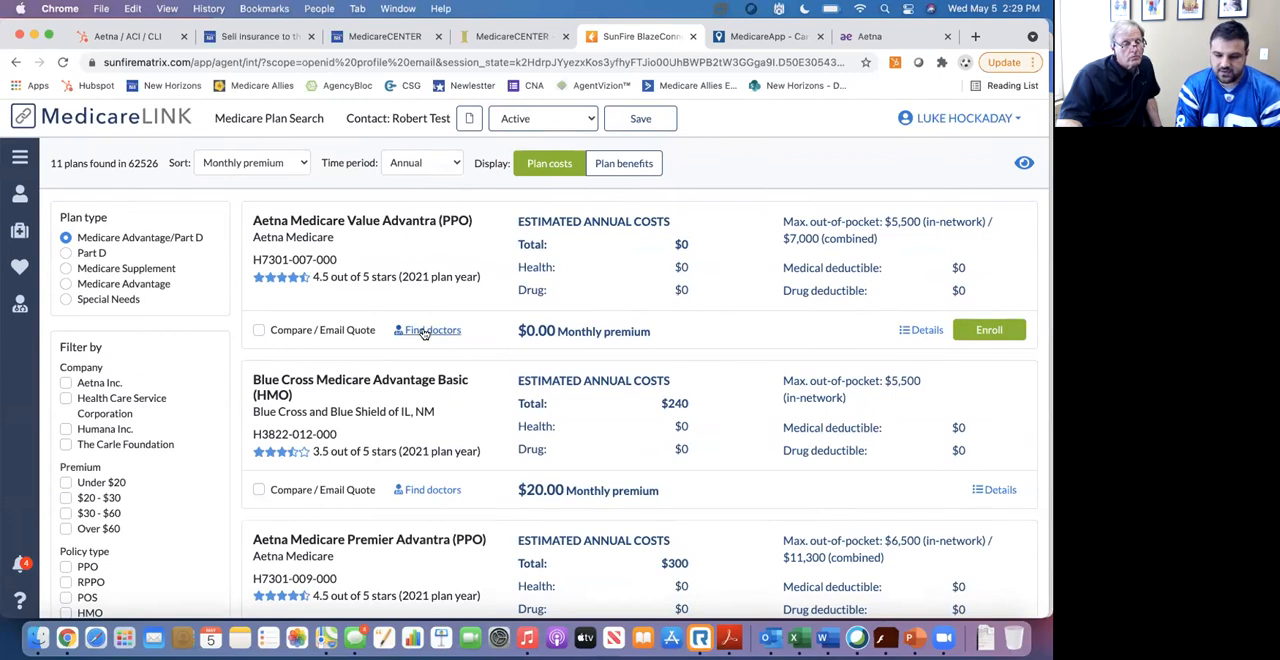
# Review the Aetna Medicare Value Advantra (PPO) plan's summary, outpatient, inpatient and prescription drug benefits, and return to the plan list
pyautogui.click(922, 330)
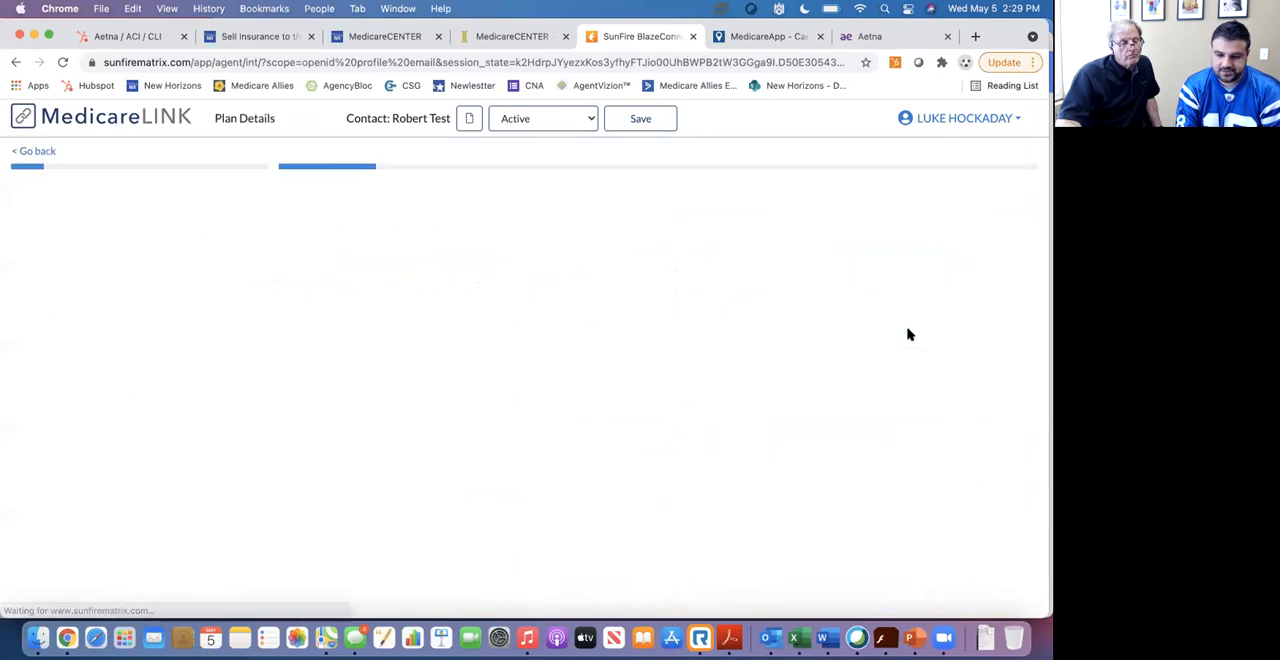
pyautogui.scroll(-1, 488, 410)
pyautogui.scroll(-2, 488, 410)
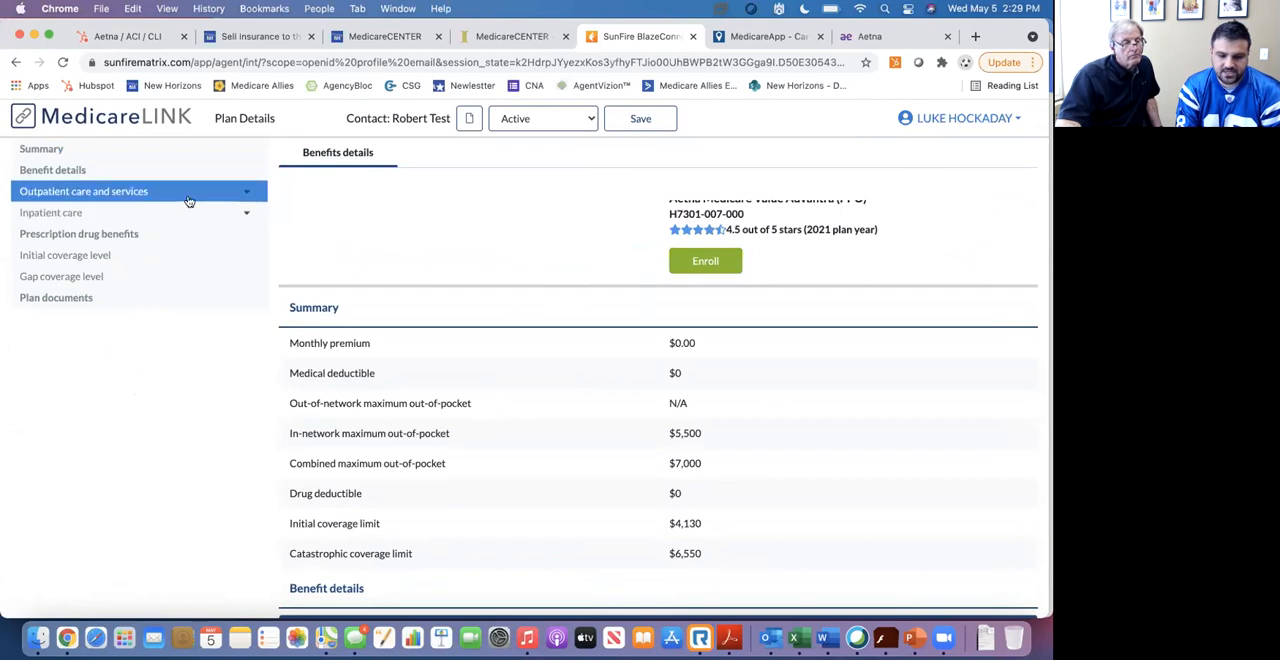
pyautogui.scroll(-10, 427, 397)
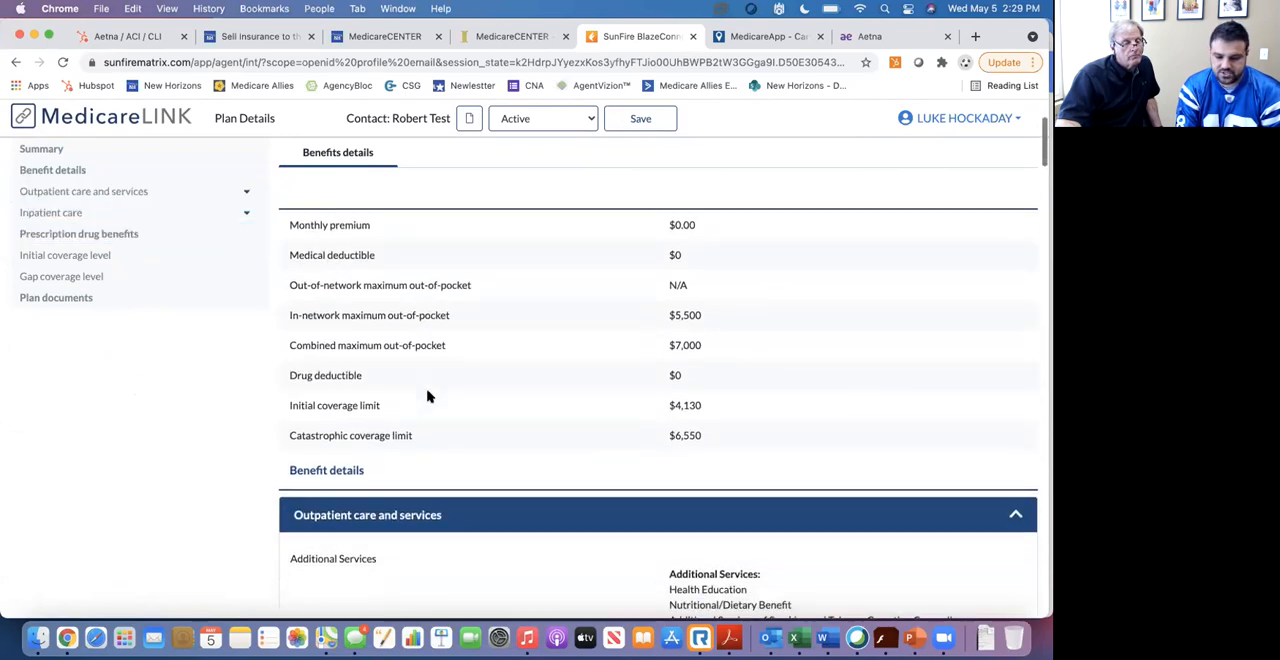
pyautogui.scroll(-10, 427, 397)
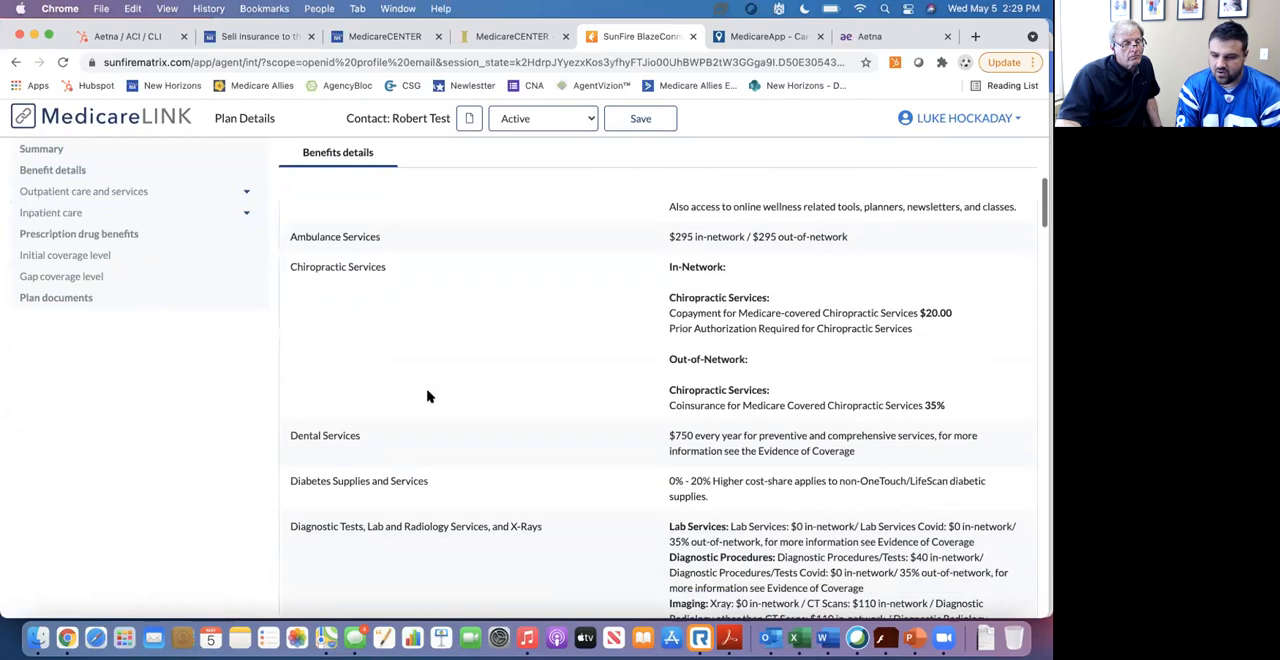
pyautogui.scroll(-10, 427, 397)
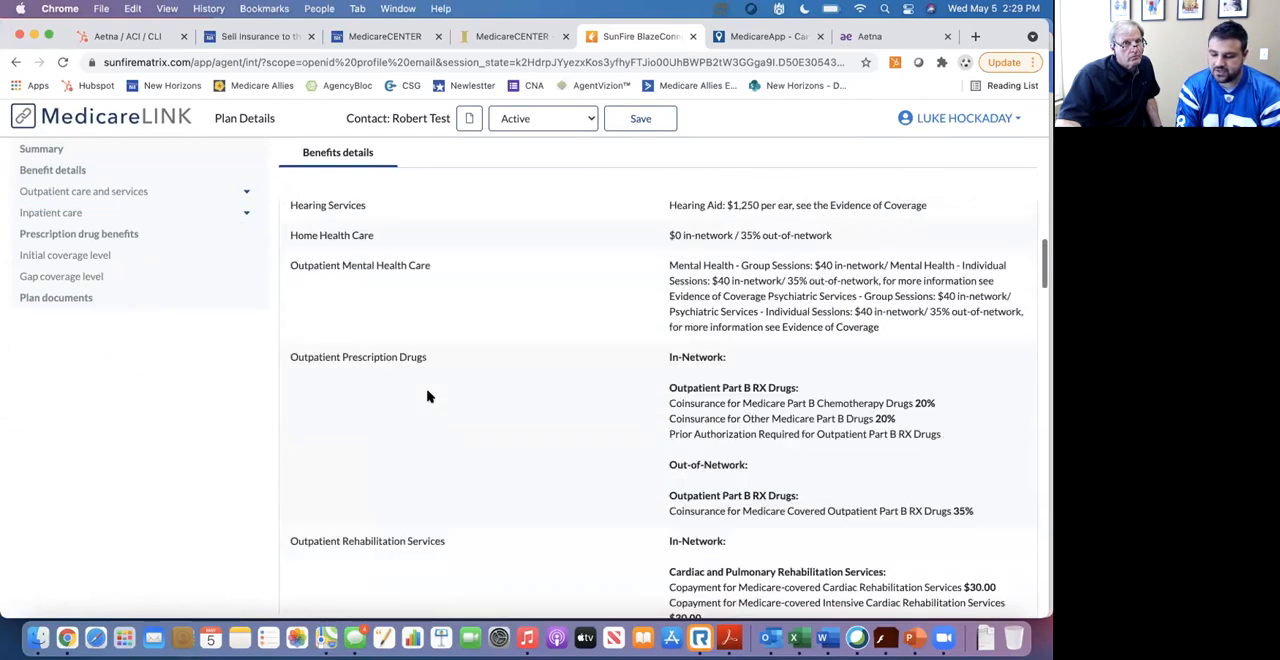
pyautogui.scroll(-10, 427, 397)
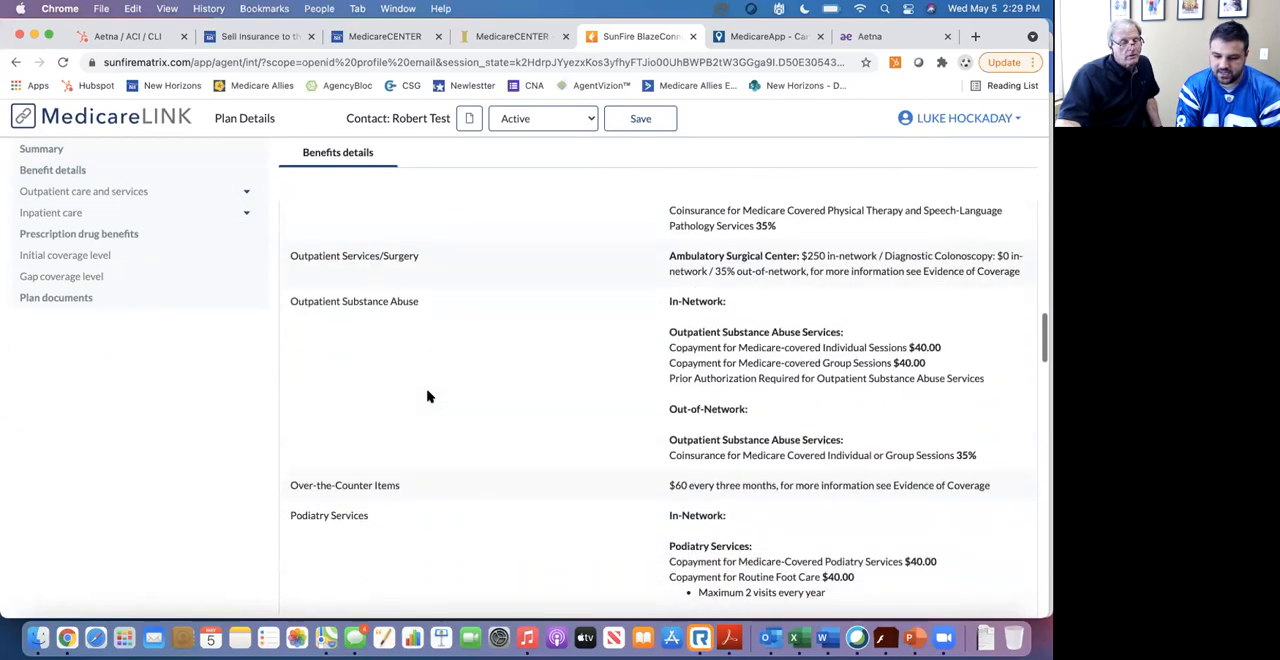
pyautogui.scroll(-10, 427, 397)
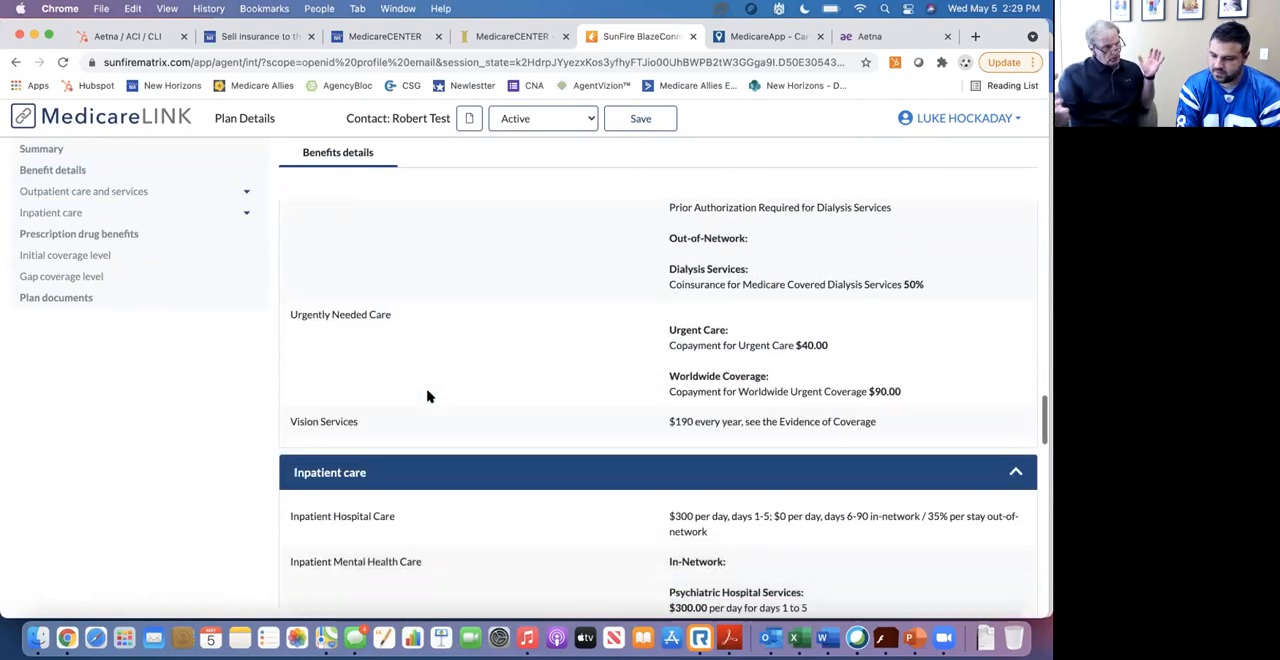
pyautogui.scroll(-8, 427, 397)
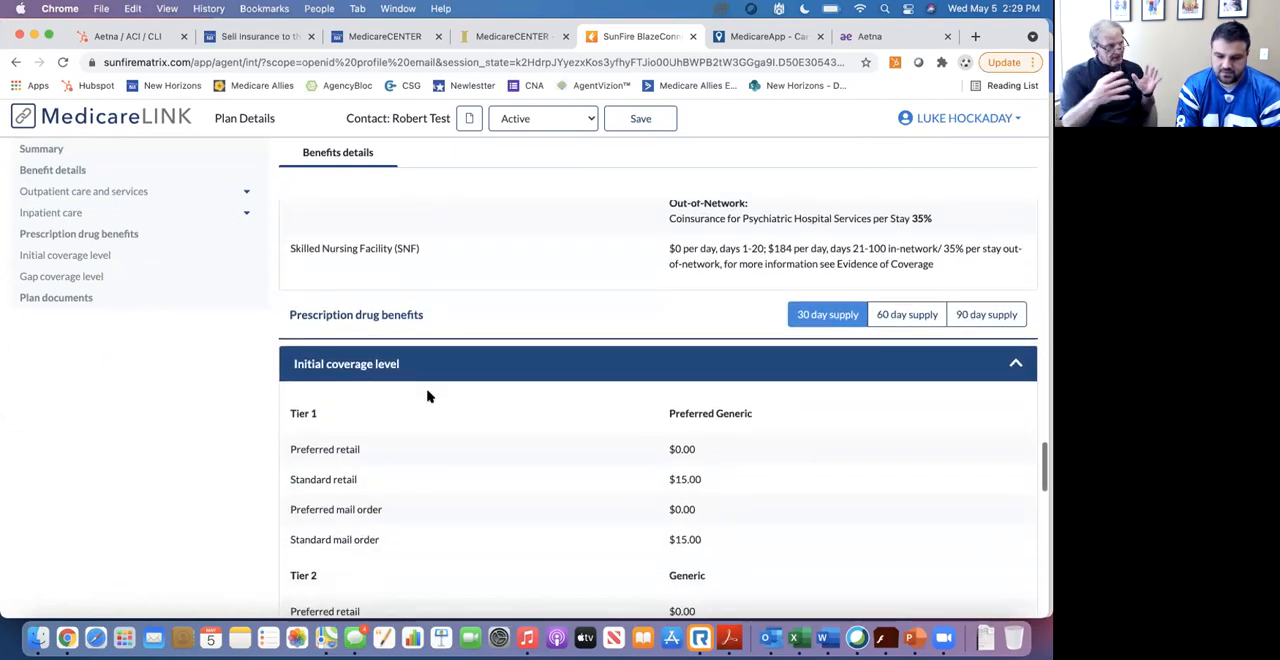
pyautogui.scroll(6, 427, 397)
pyautogui.scroll(15, 427, 397)
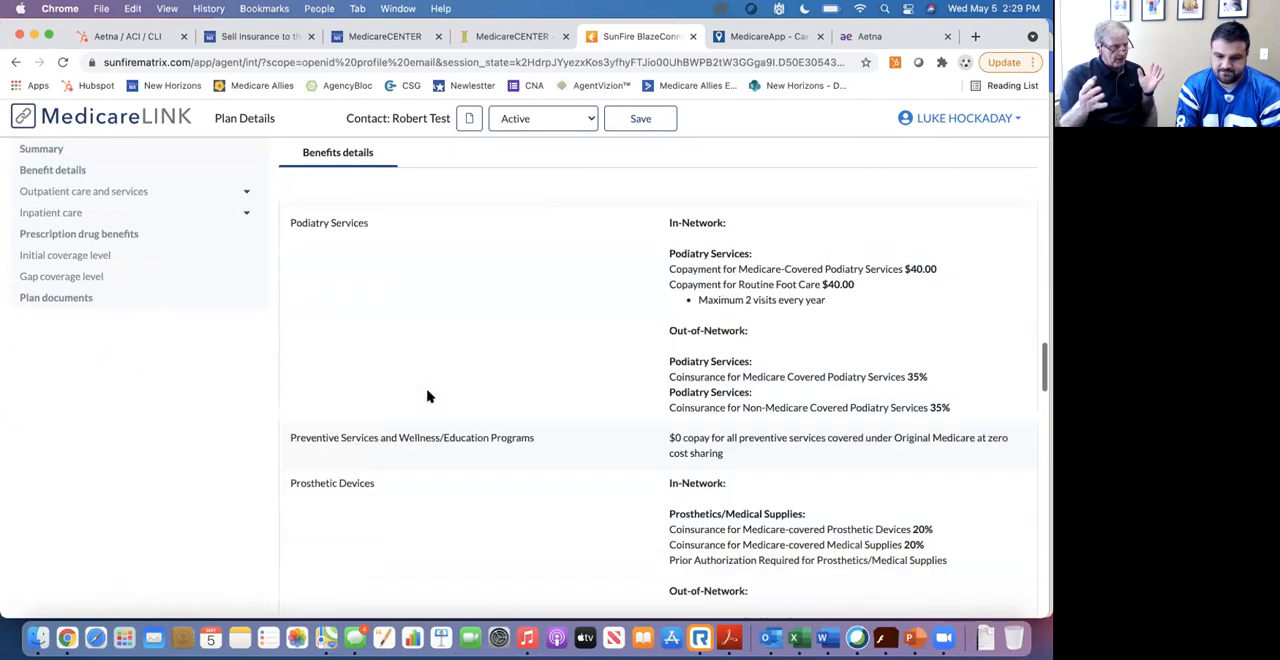
pyautogui.scroll(20, 478, 318)
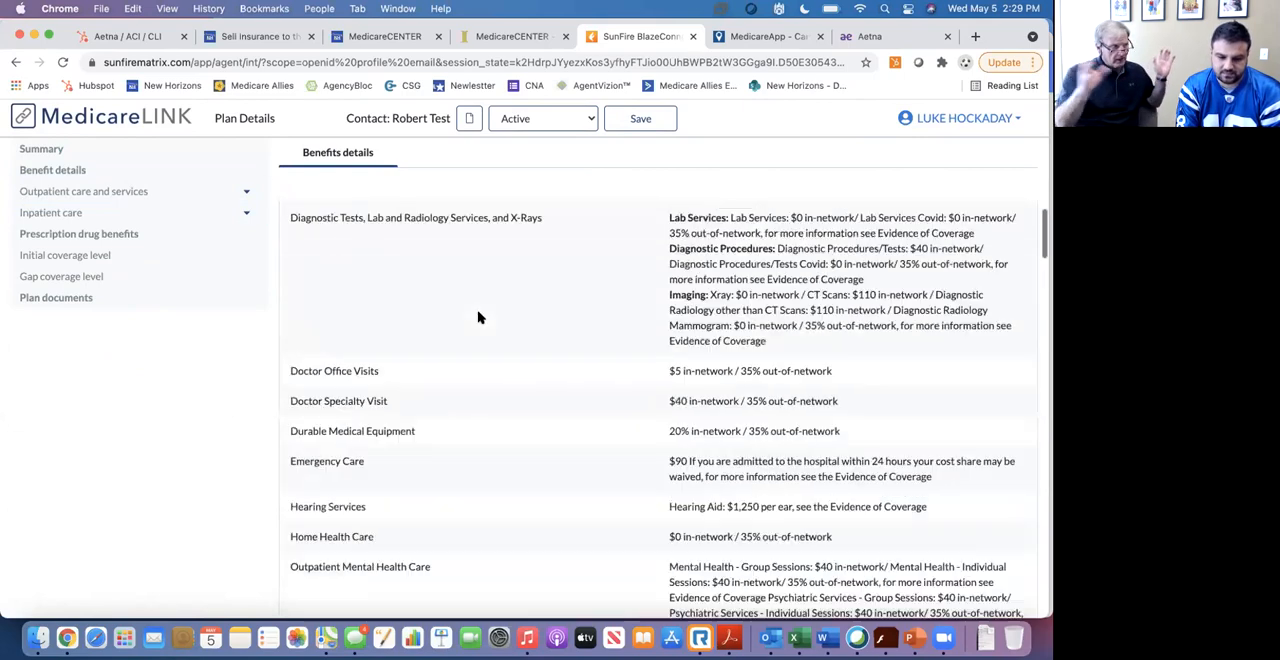
pyautogui.click(15, 62)
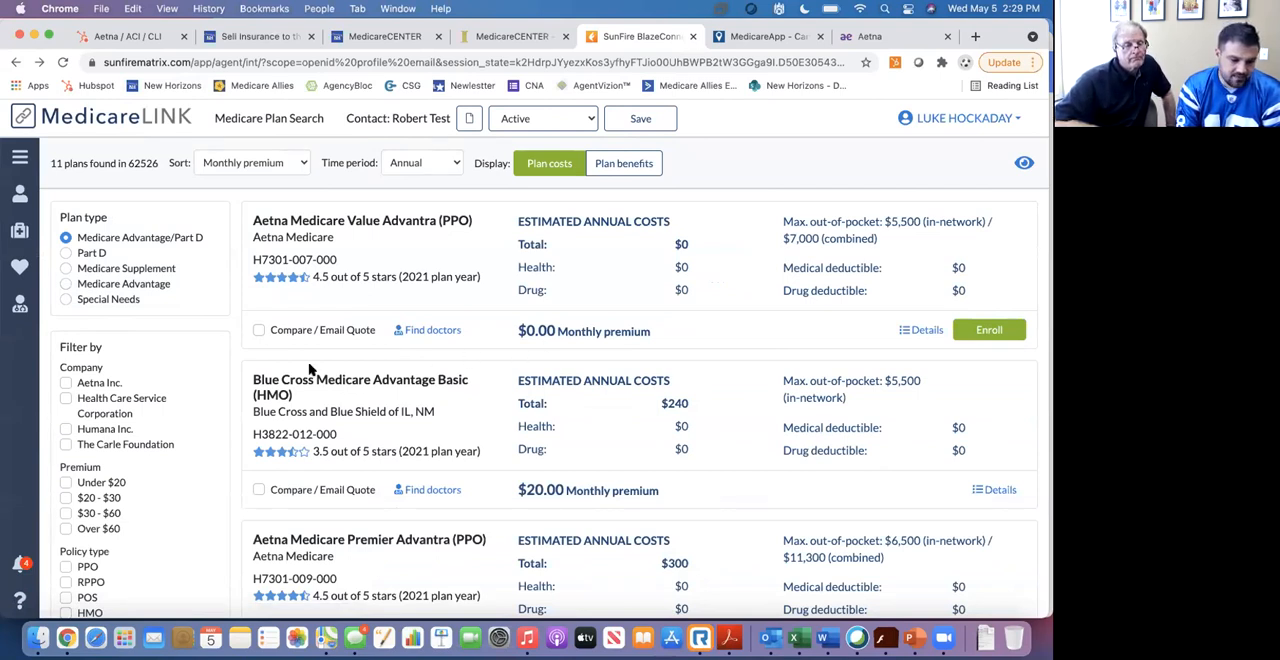
# Add the medication Metformin HCL TAB 500MG with a quantity of 60 per refill every month
pyautogui.click(18, 231)
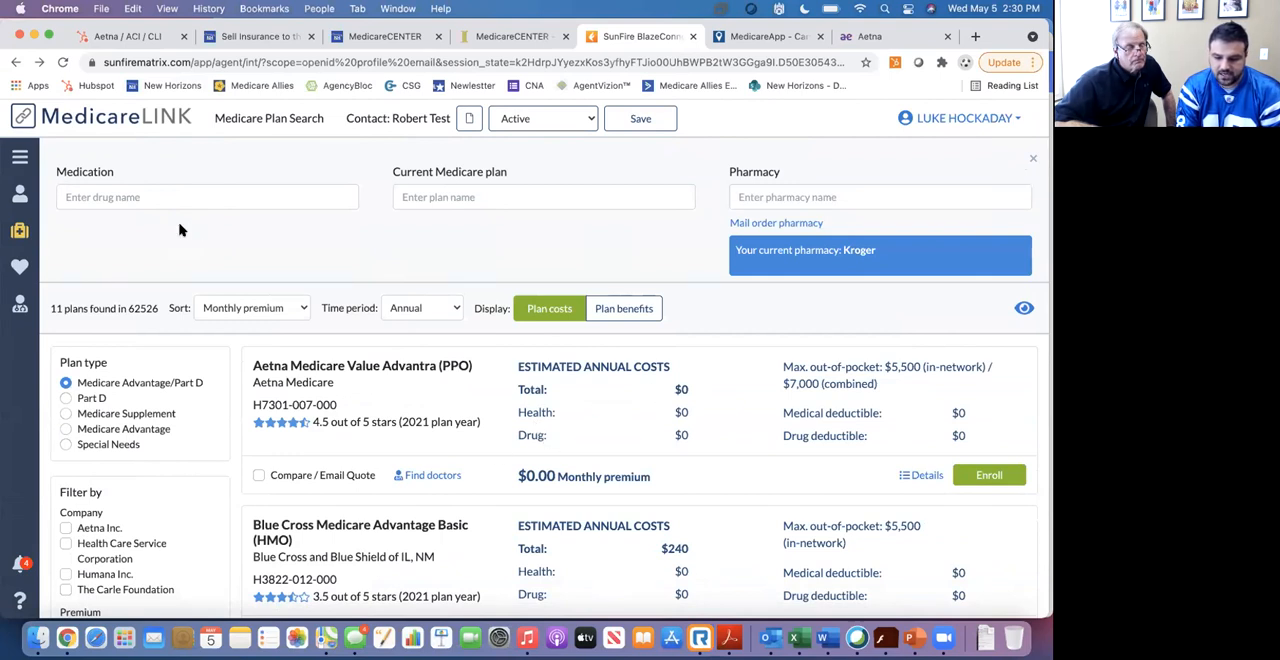
pyautogui.click(135, 190)
pyautogui.write('metformin')
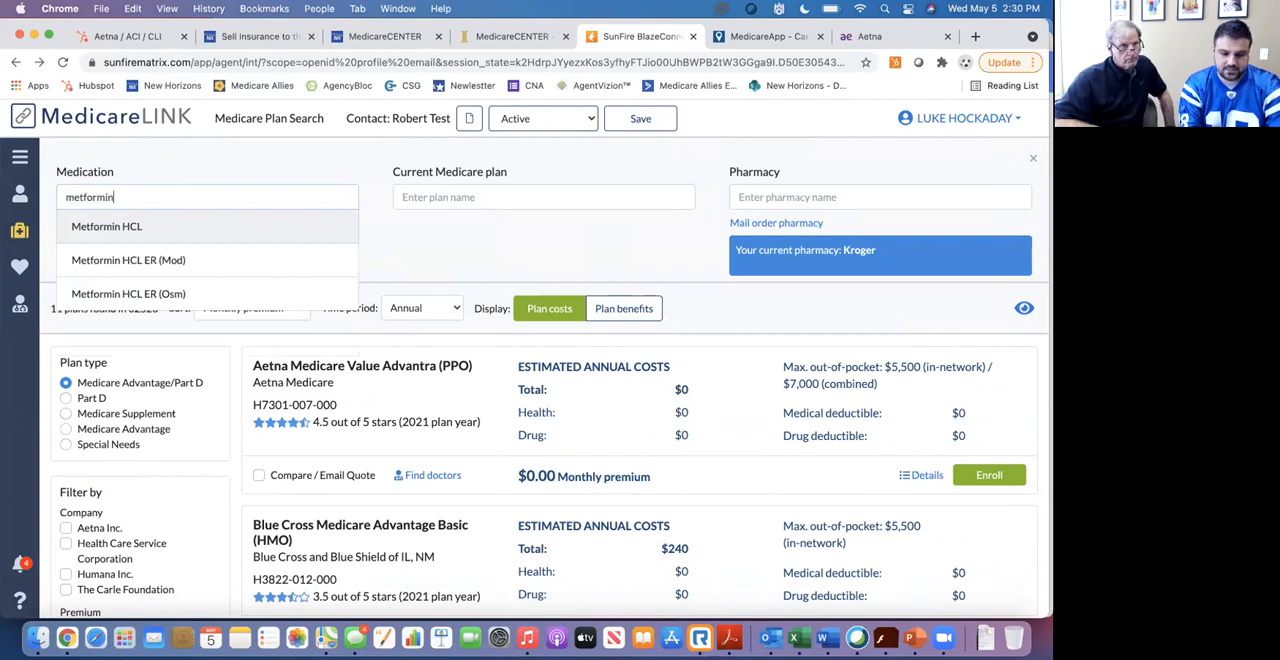
pyautogui.click(148, 229)
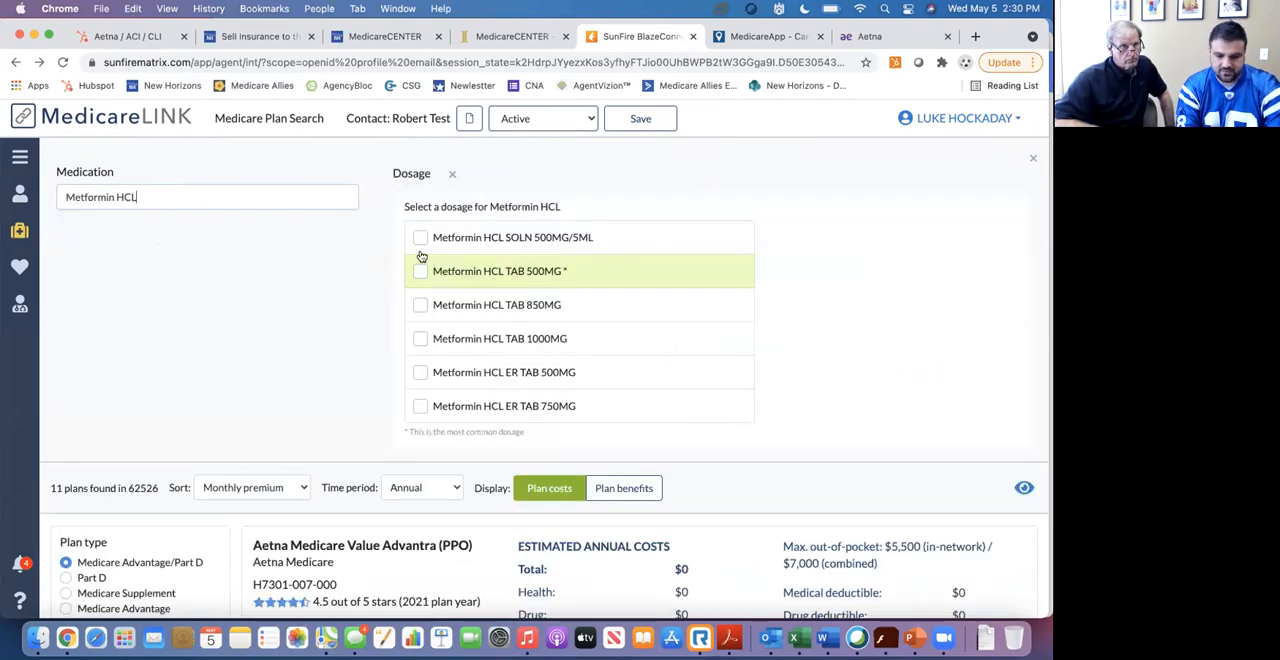
pyautogui.click(421, 273)
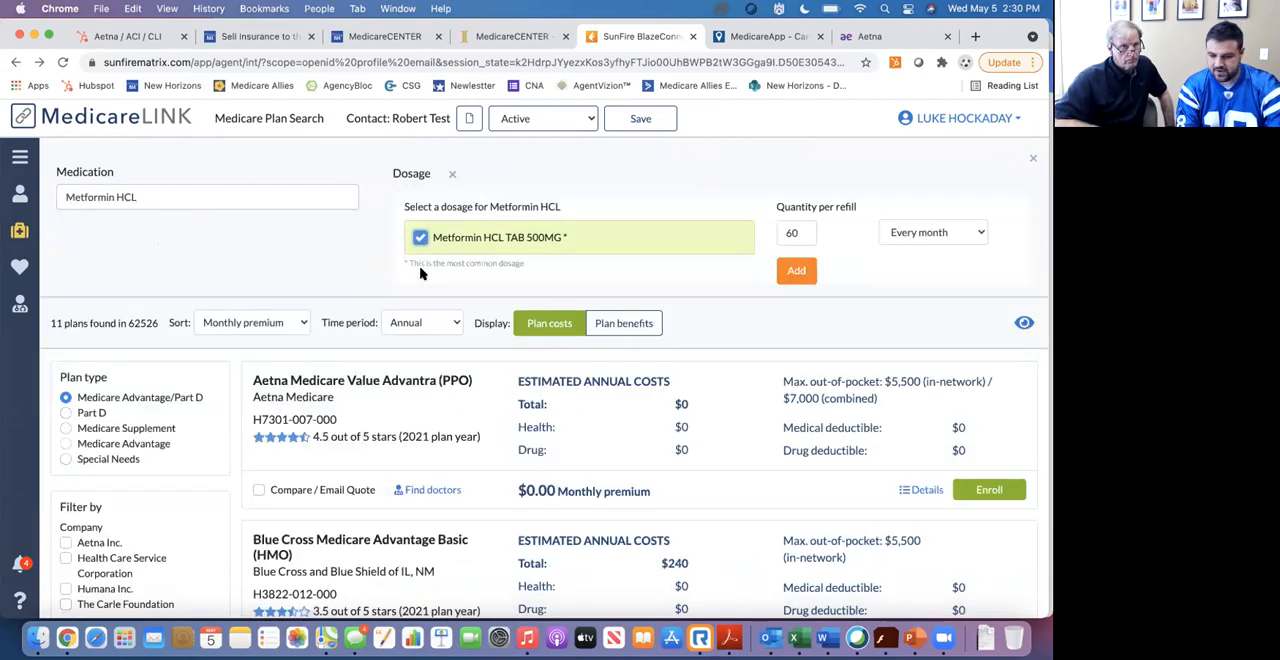
pyautogui.click(798, 272)
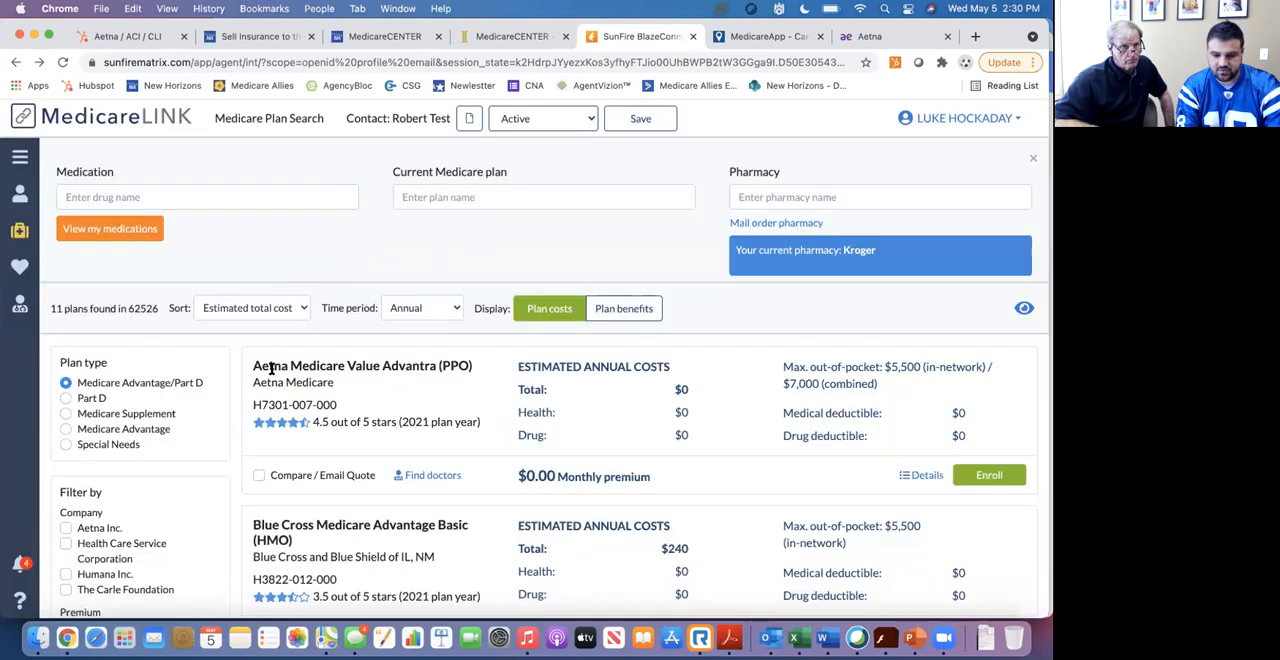
pyautogui.scroll(-1, 270, 388)
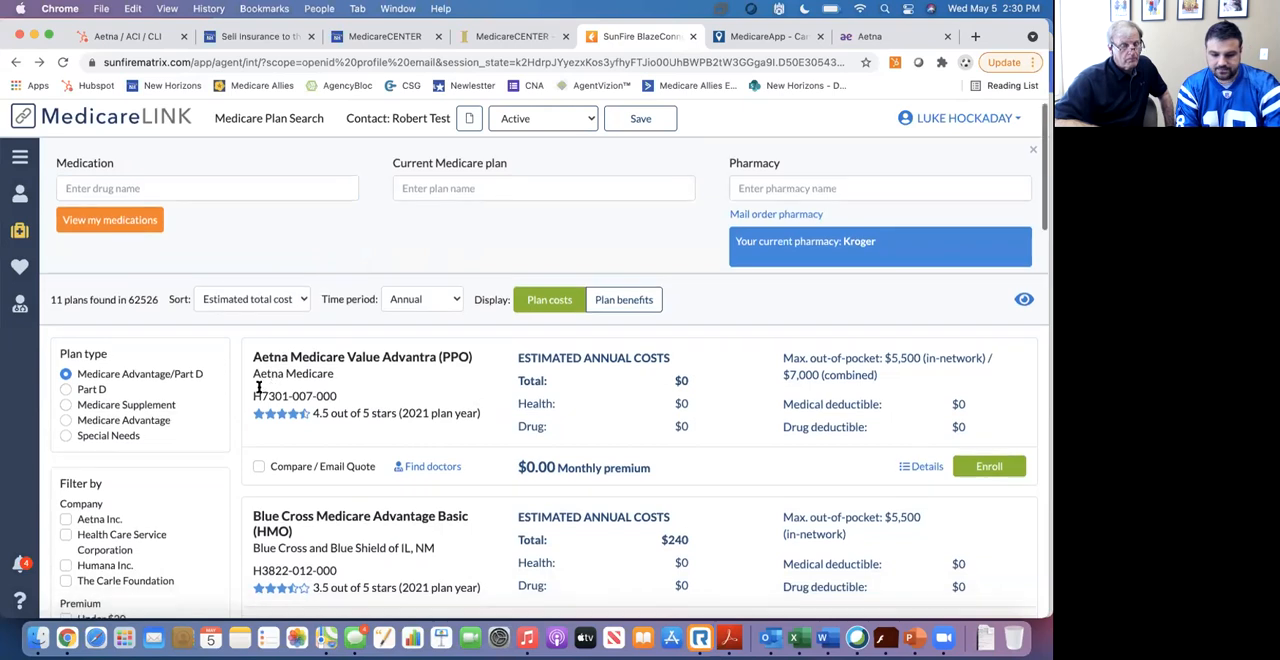
# Check the health condition usage estimates, the doctor location search and the plan list beneath it
pyautogui.click(20, 267)
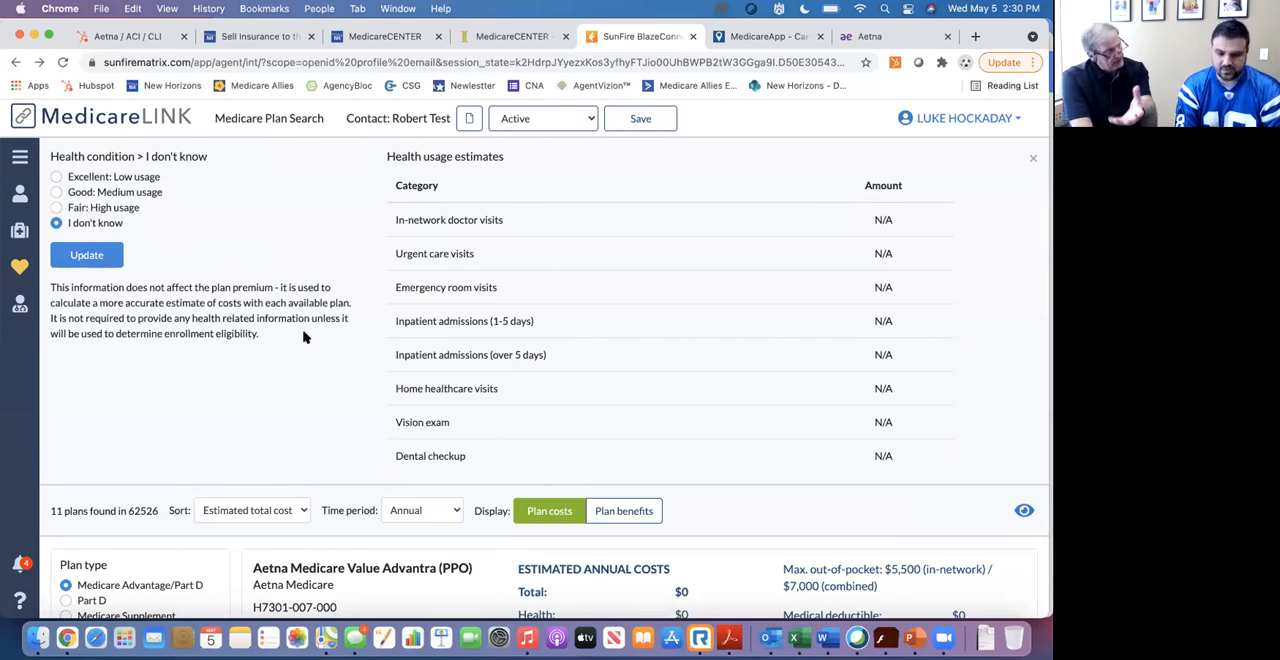
pyautogui.click(19, 304)
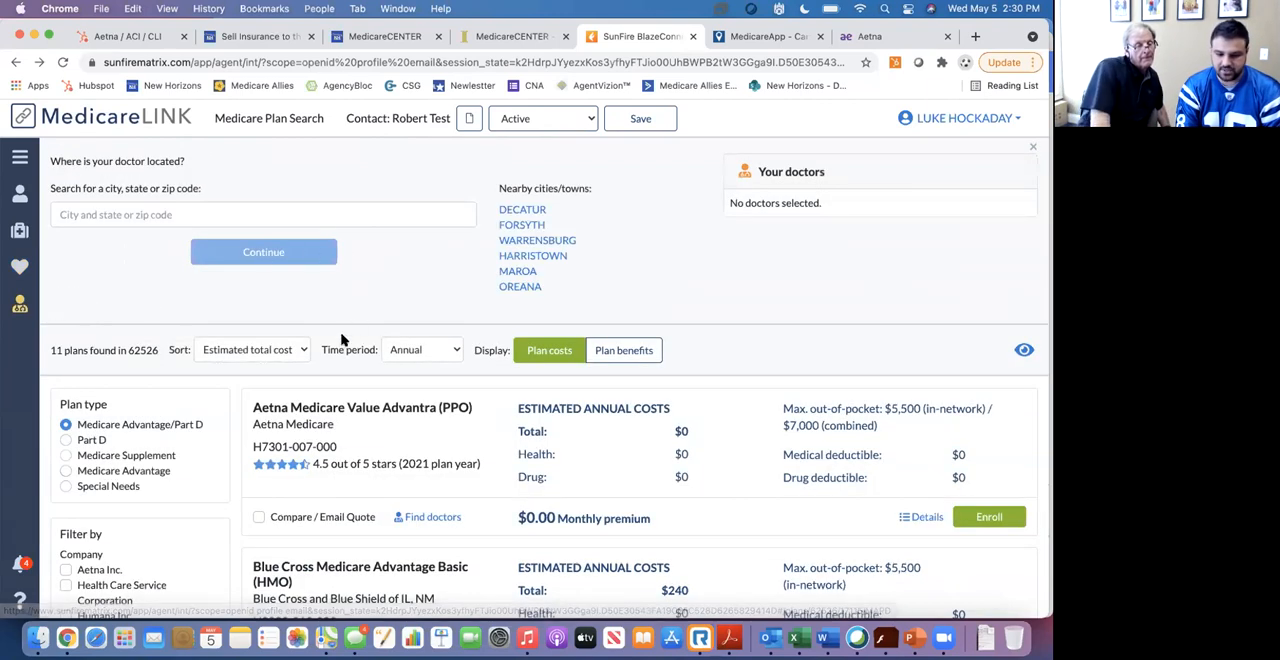
pyautogui.scroll(-1, 340, 342)
pyautogui.scroll(1, 340, 342)
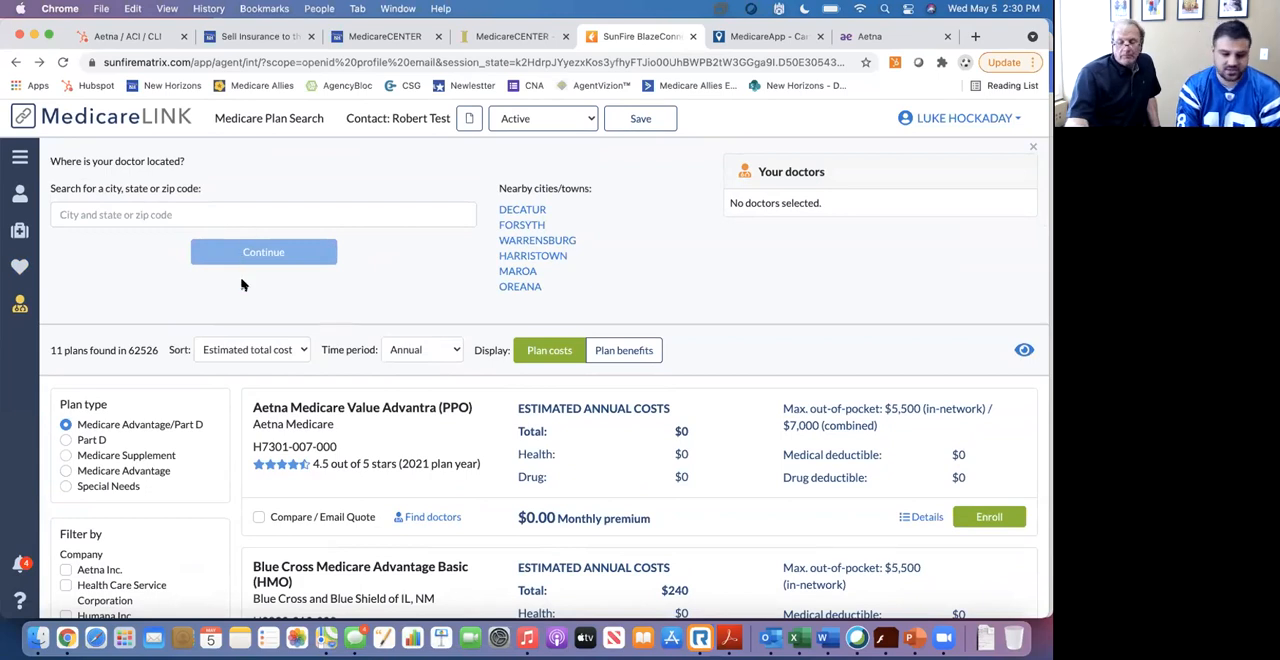
pyautogui.scroll(-2, 241, 312)
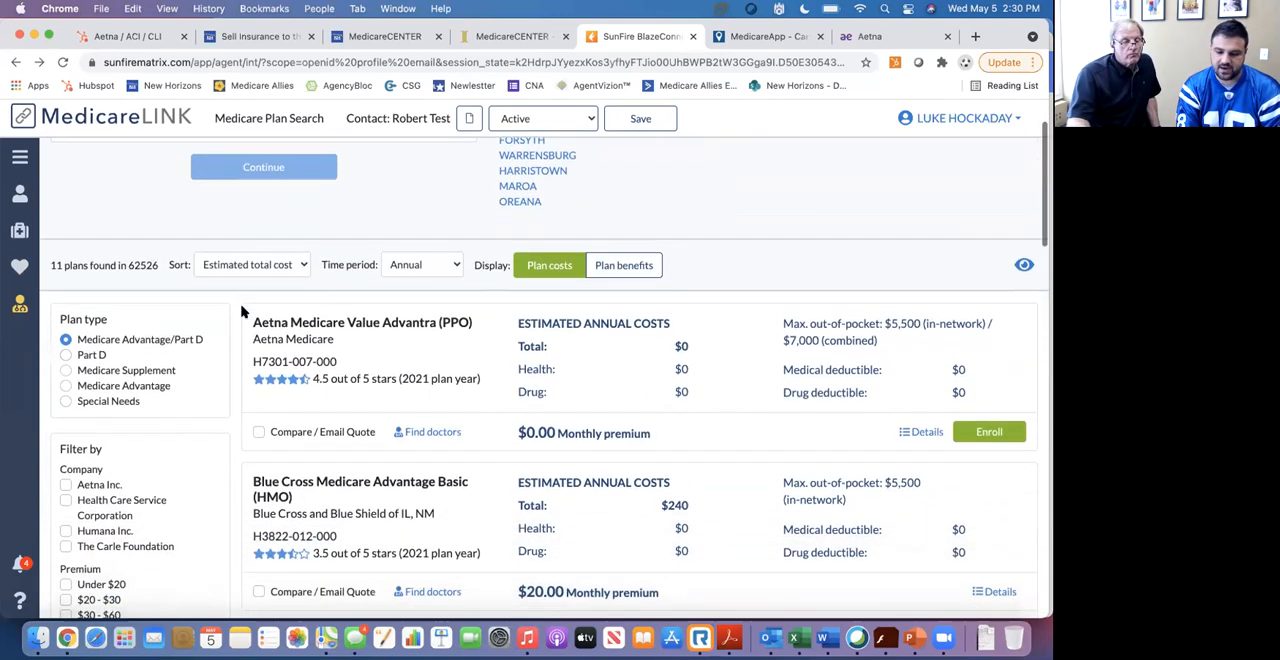
# Start an enrollment in the Aetna Medicare Value Advantra (PPO) plan from the plan list
pyautogui.scroll(1, 241, 312)
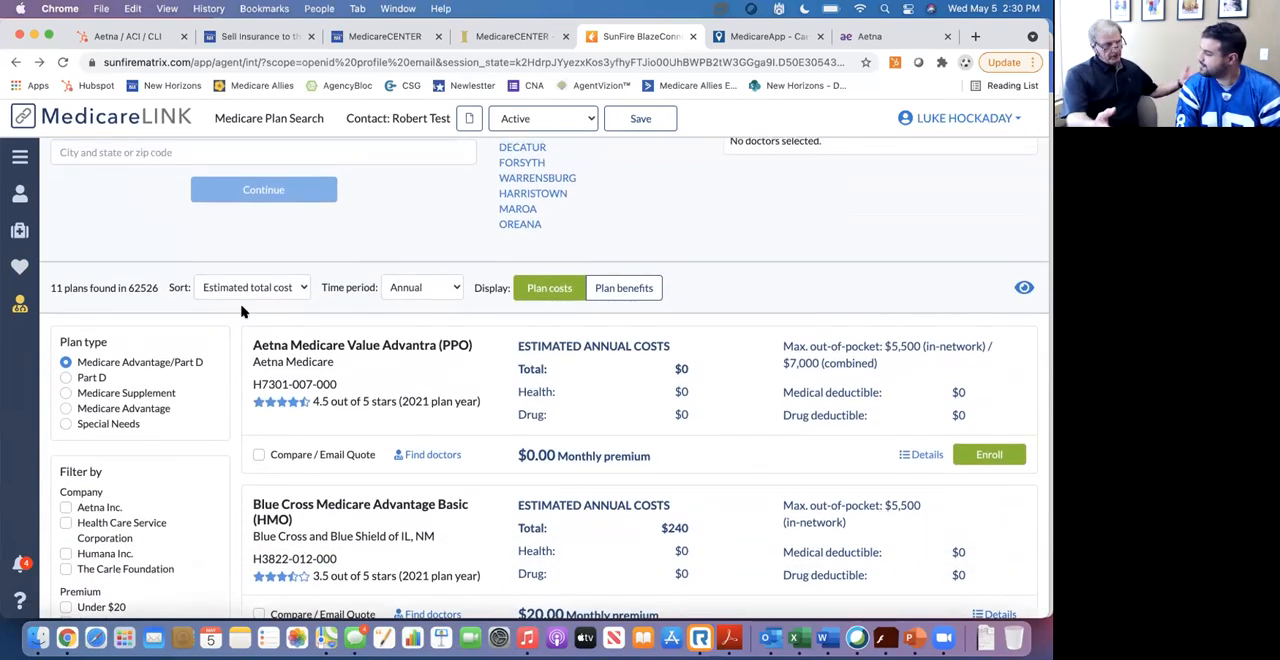
pyautogui.scroll(1, 370, 415)
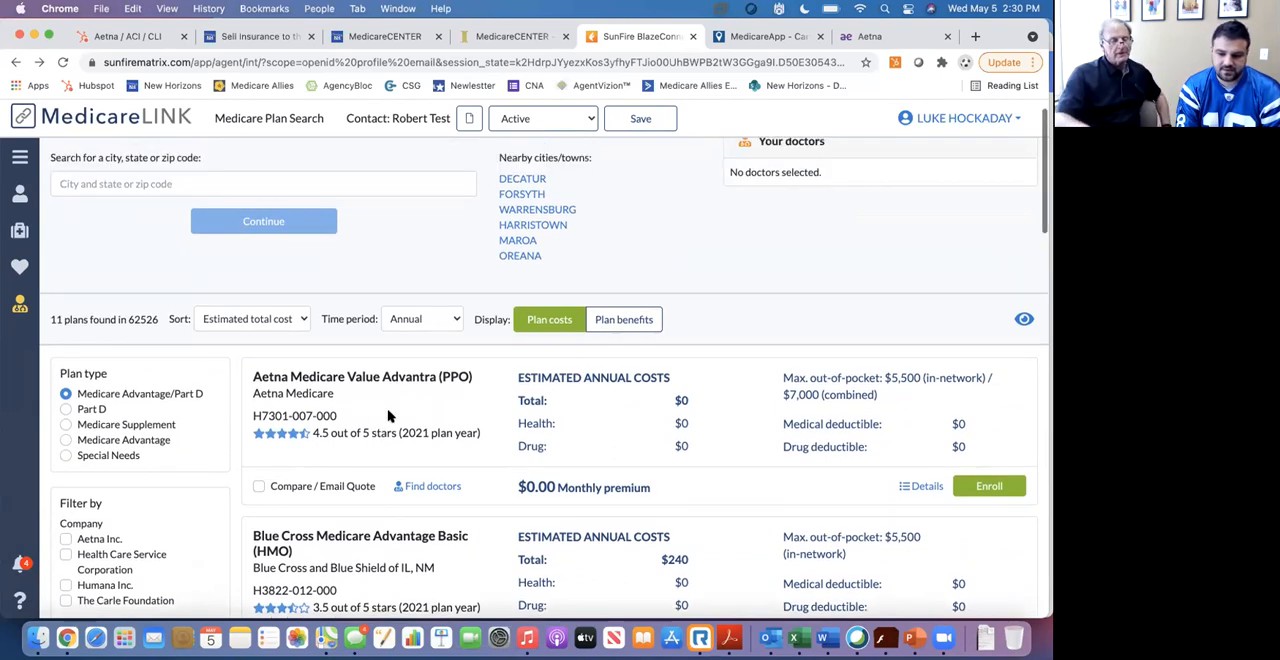
pyautogui.scroll(-1, 565, 441)
pyautogui.scroll(-1, 566, 441)
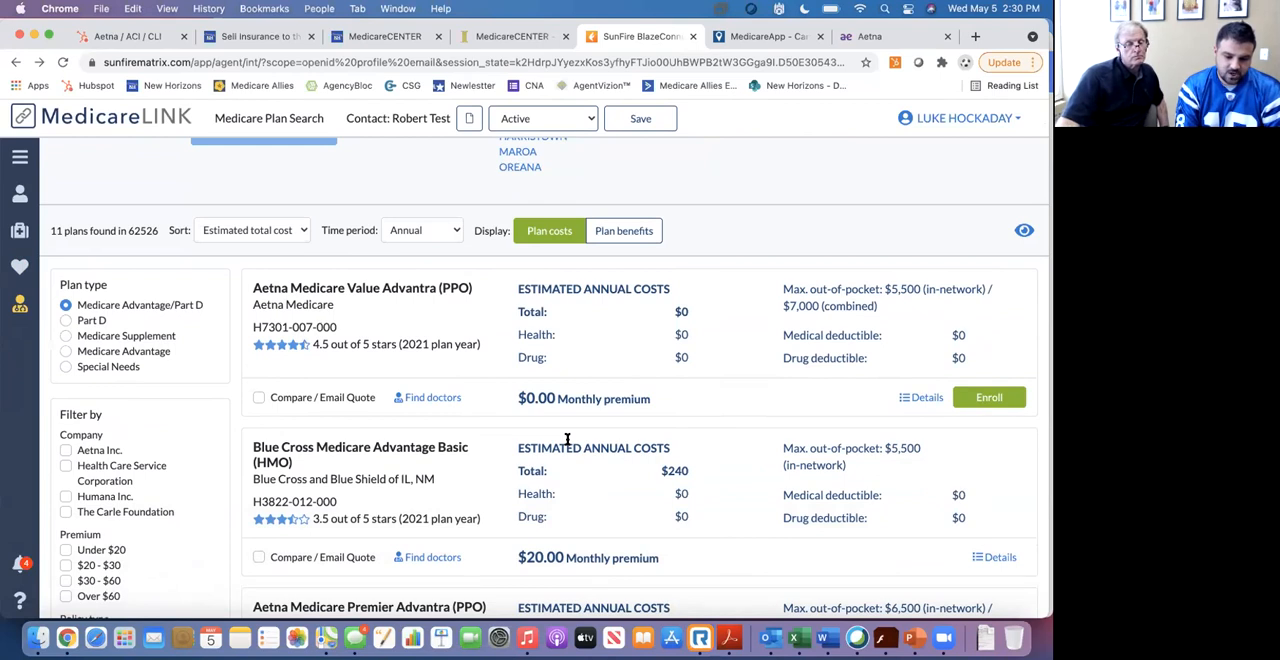
pyautogui.scroll(2, 567, 440)
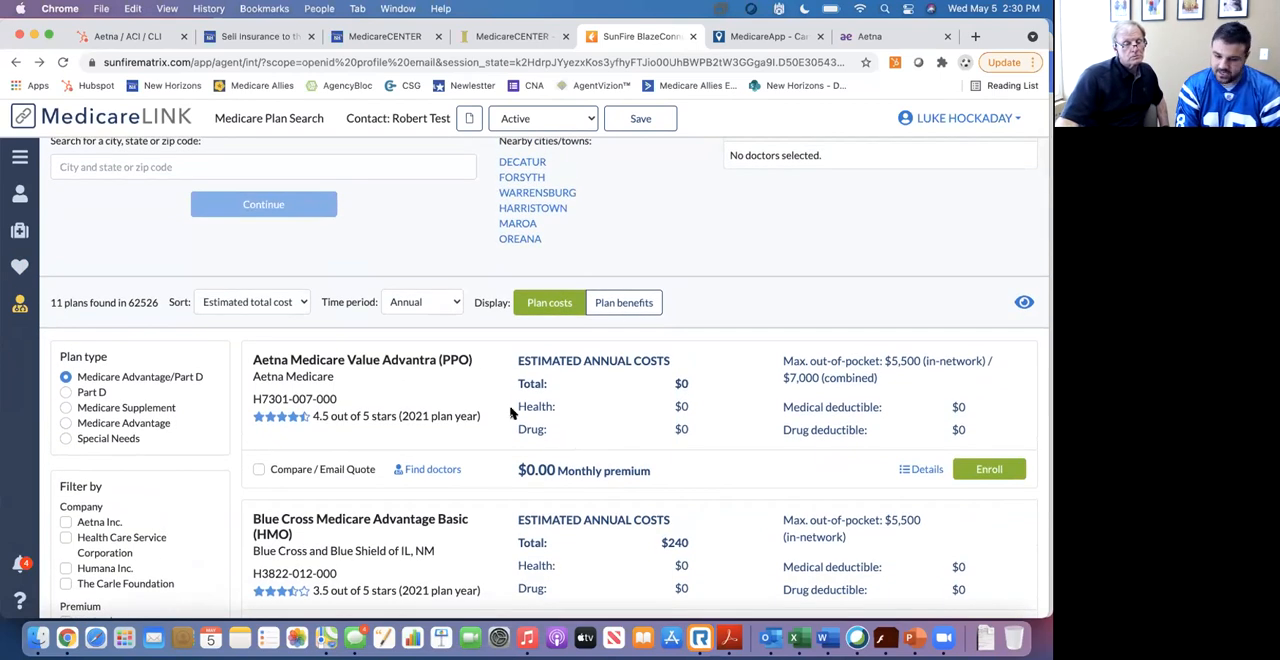
pyautogui.click(975, 478)
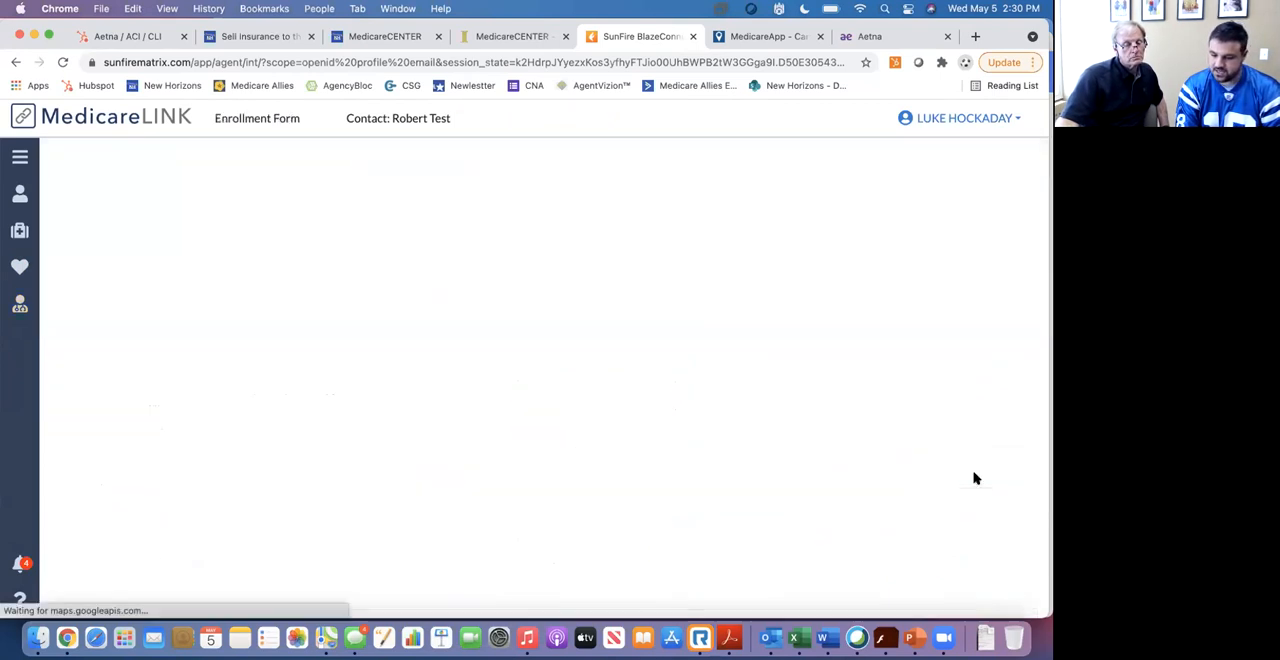
# Look through the enrollment form's applicant information page, checking its personal, contact, residential and mailing address fields and the options at its end
pyautogui.scroll(-1, 660, 500)
pyautogui.scroll(-2, 660, 500)
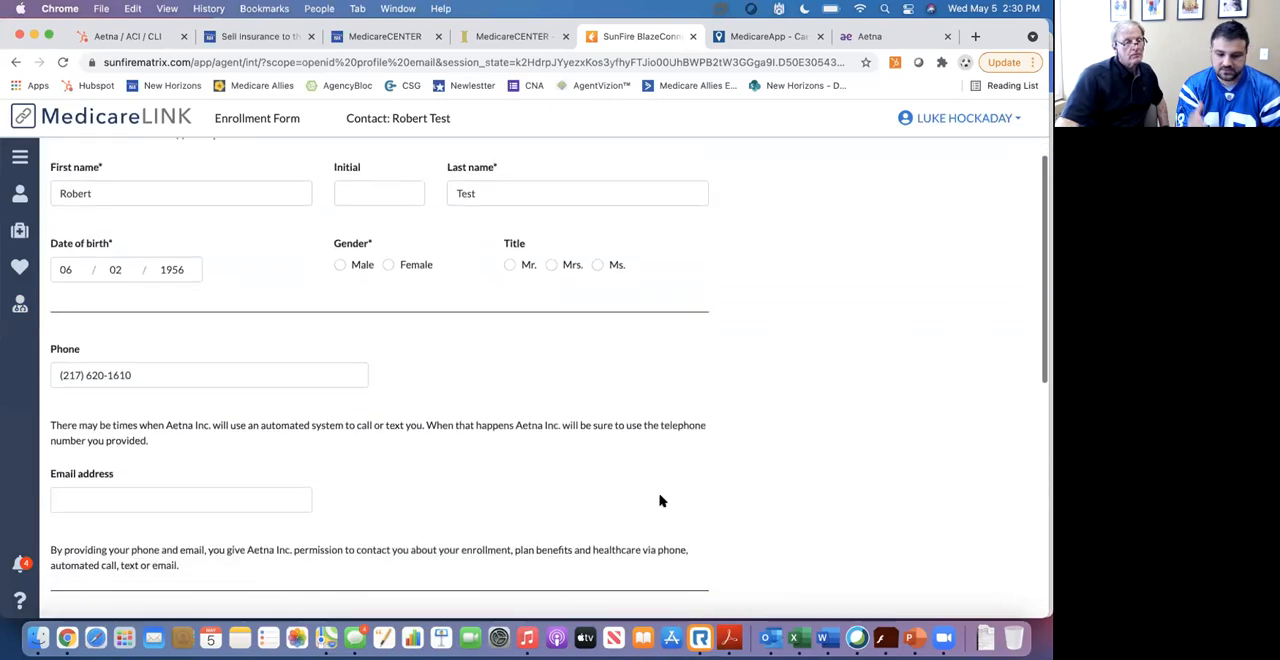
pyautogui.scroll(3, 660, 500)
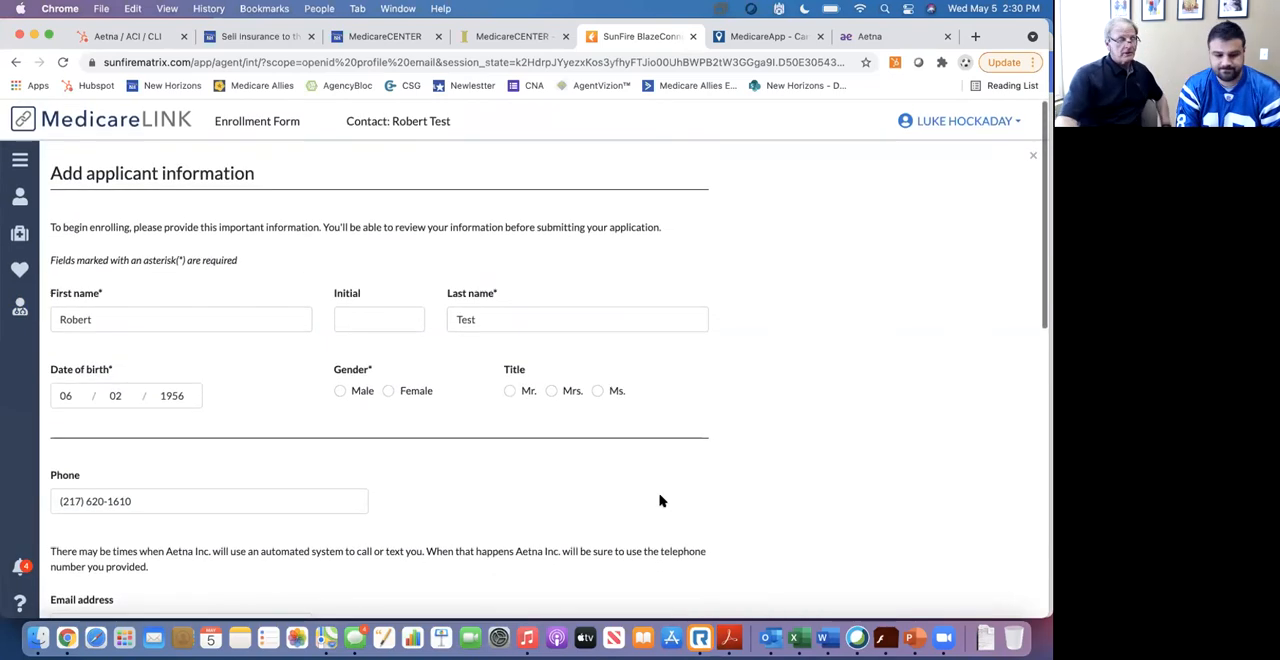
pyautogui.scroll(-1, 412, 444)
pyautogui.scroll(-1, 412, 444)
pyautogui.scroll(2, 412, 444)
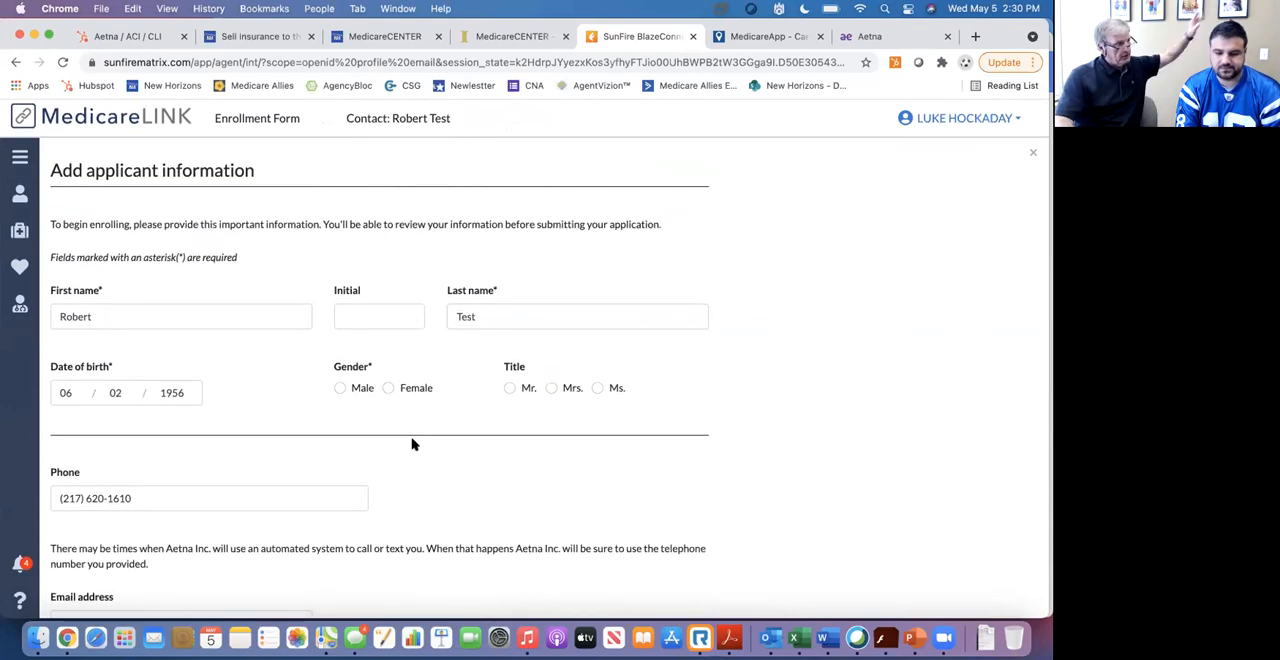
pyautogui.scroll(-10, 412, 444)
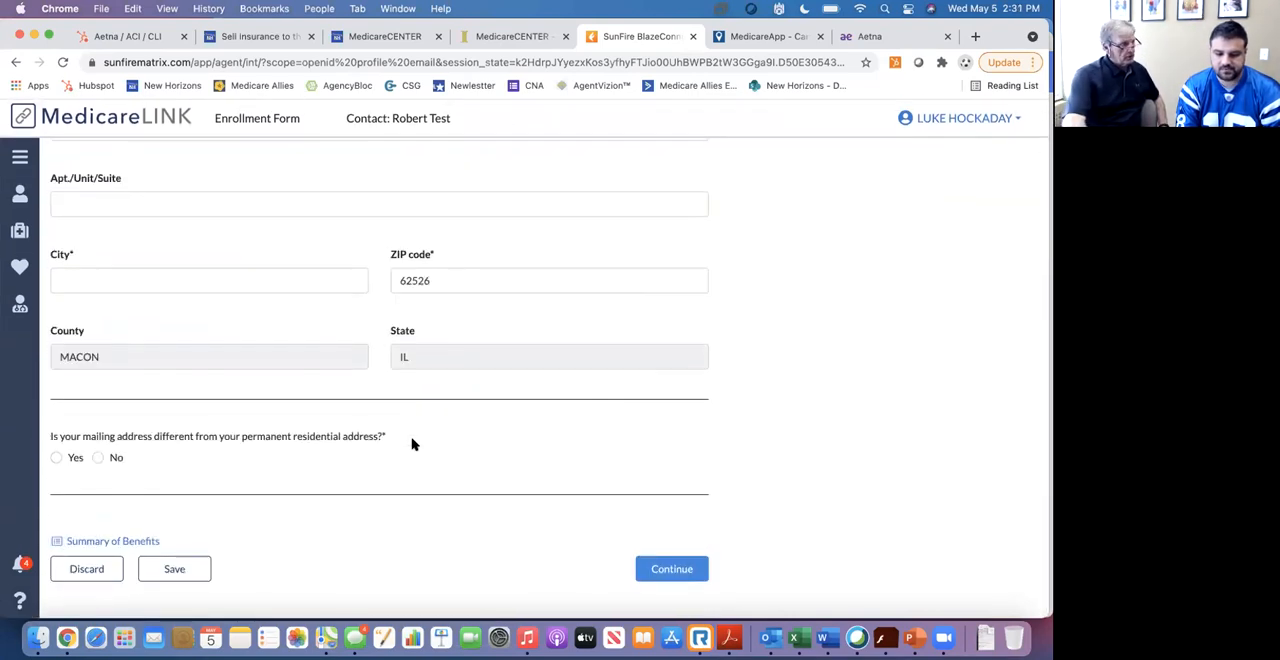
pyautogui.scroll(10, 412, 444)
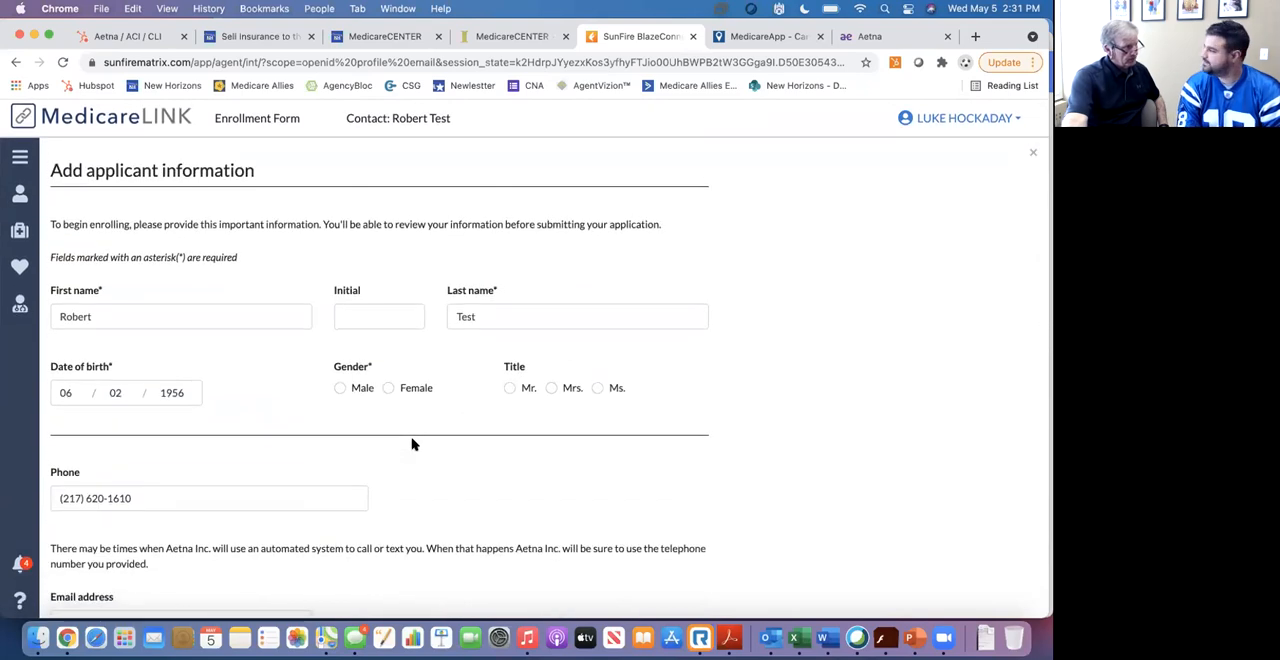